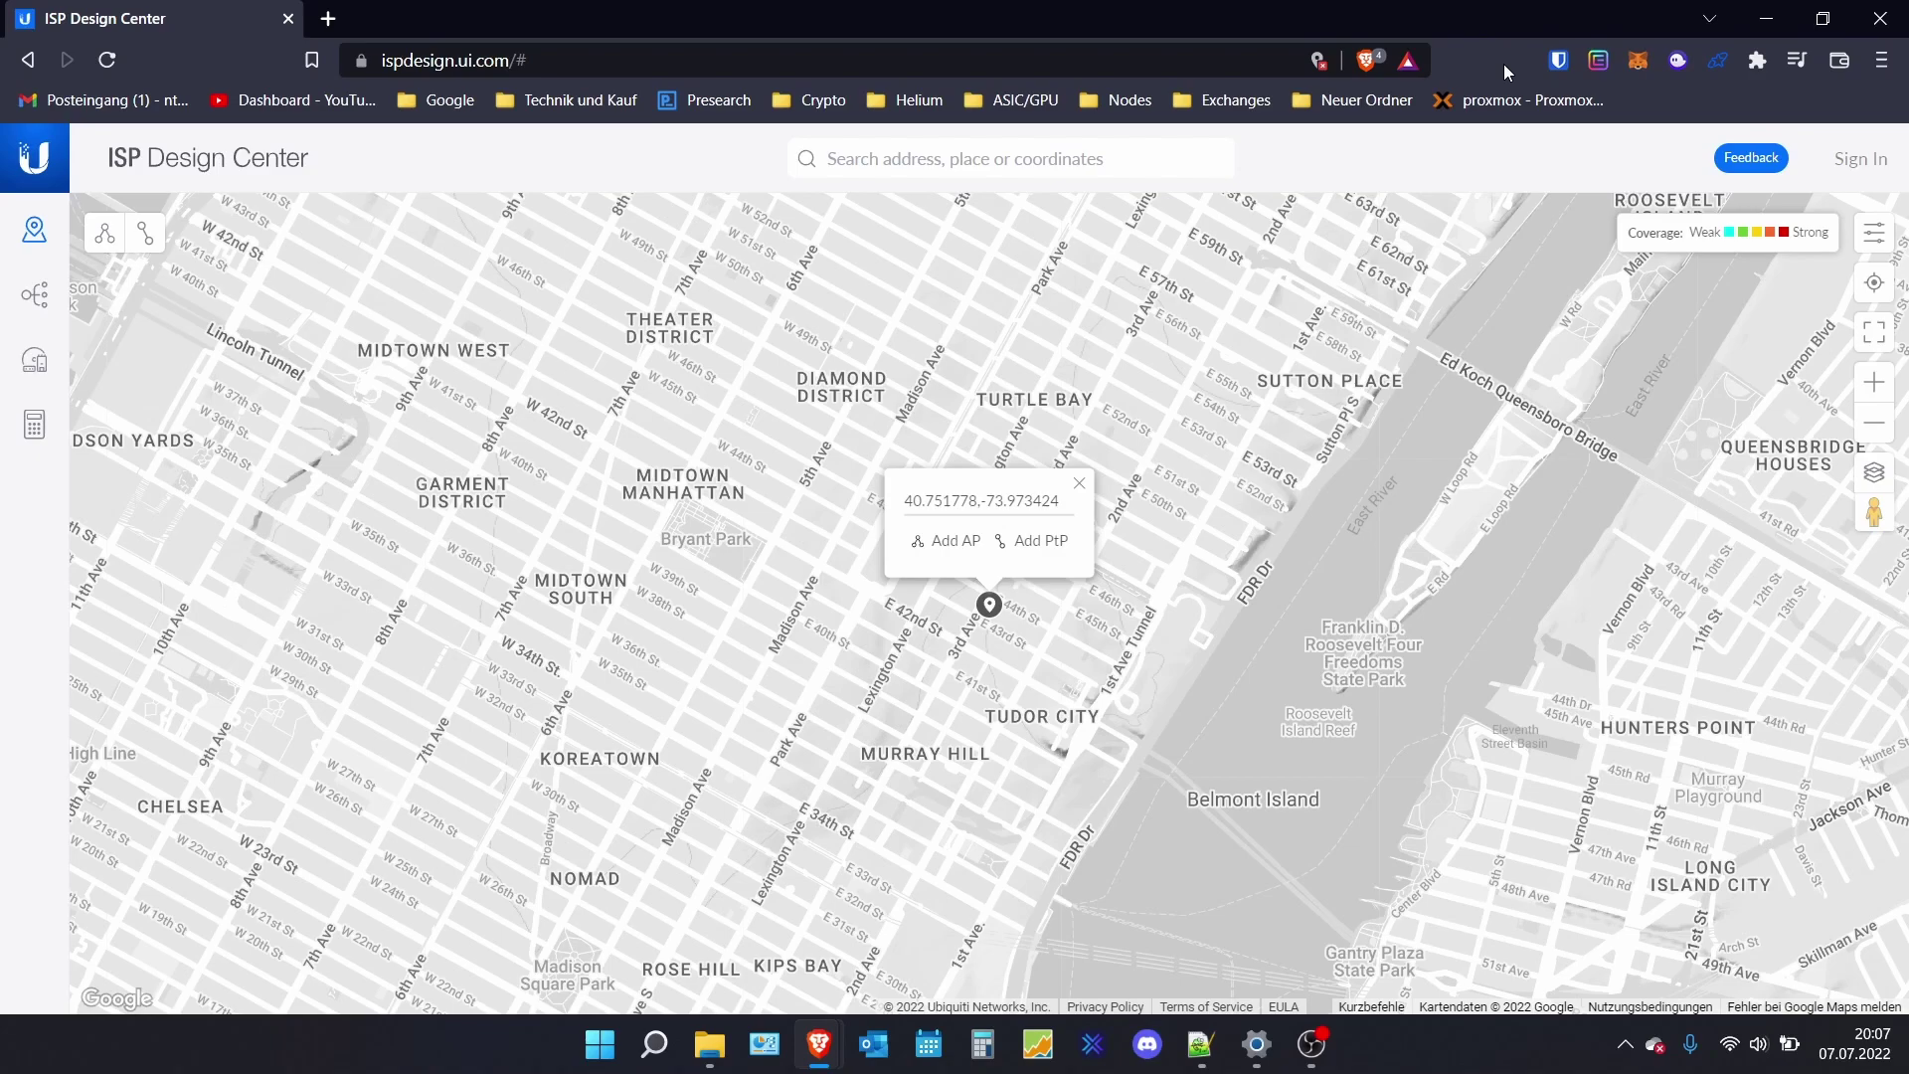
- Go to the ISP Design Center site in a new browser tab
{"action": "left_click", "coordinate": [329, 19]}
{"action": "type", "text": "link.ui.com"}
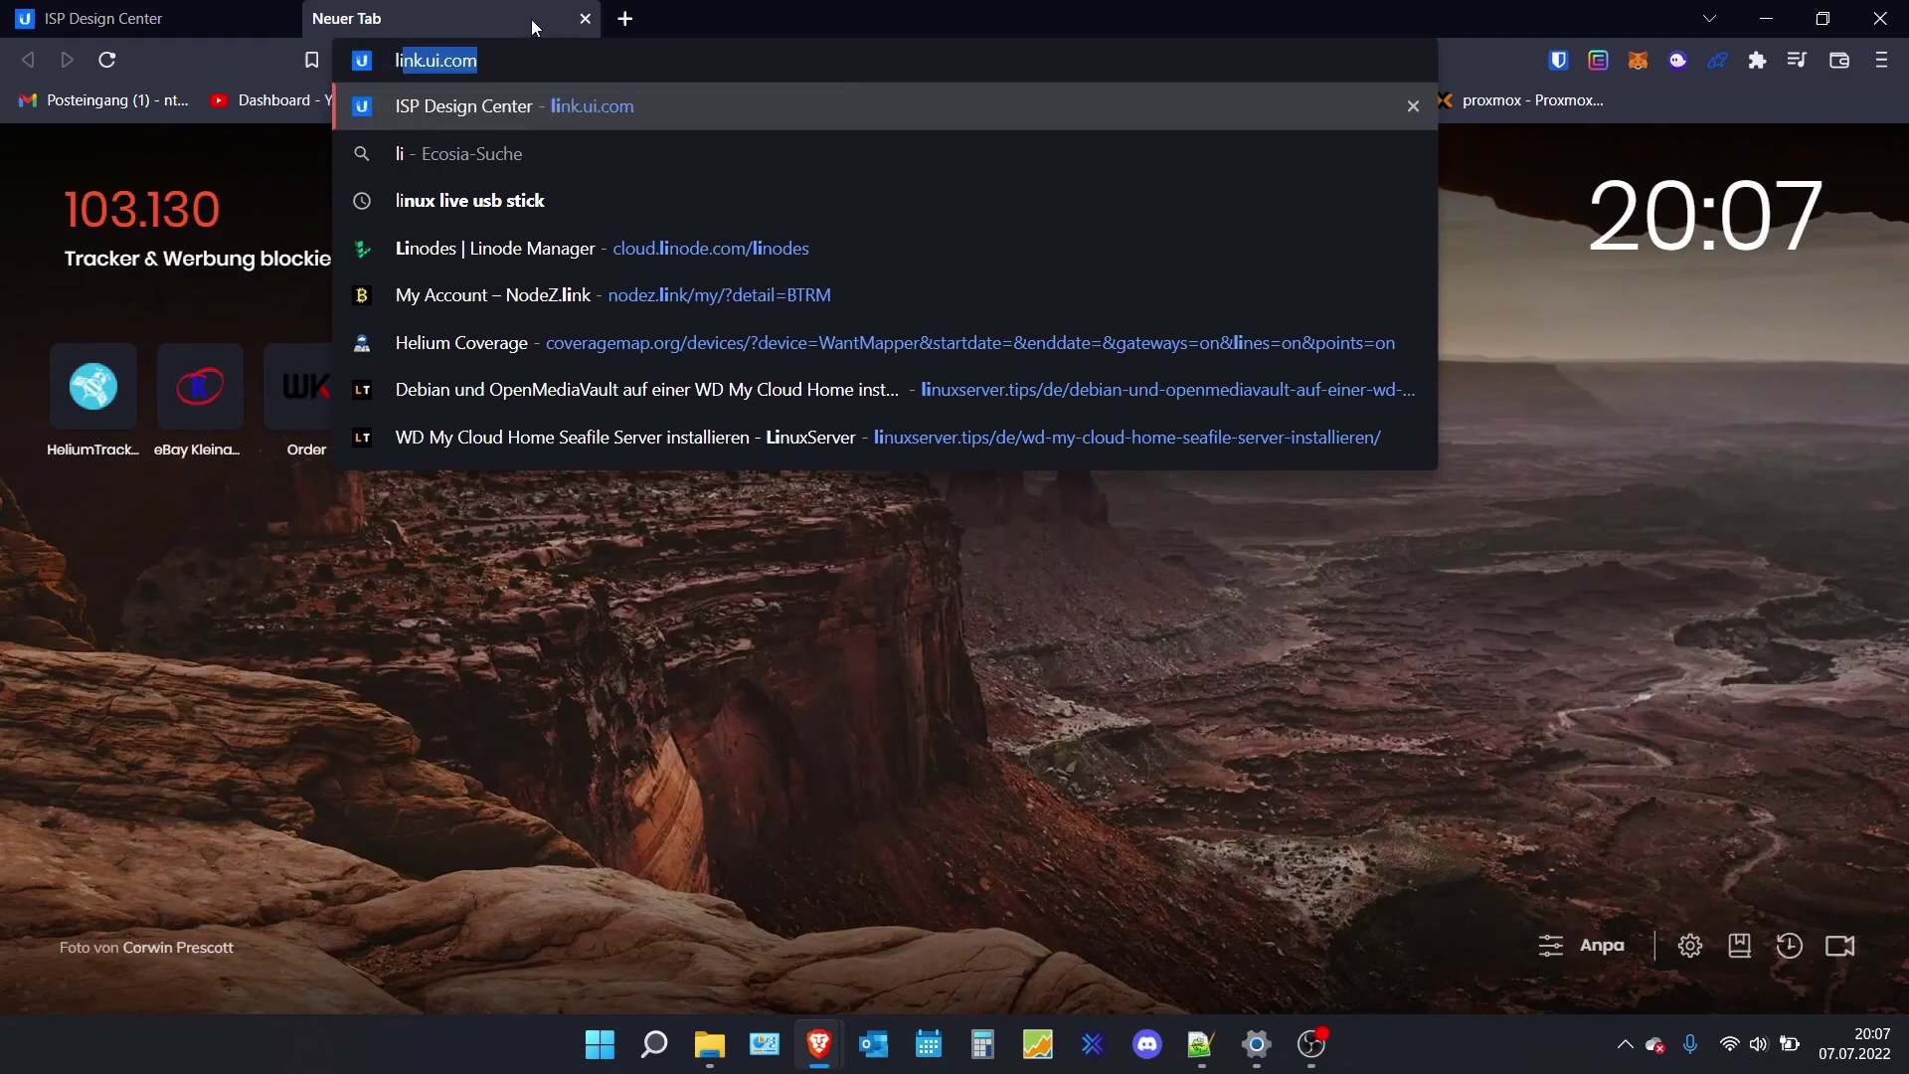
{"action": "key", "text": "Return"}
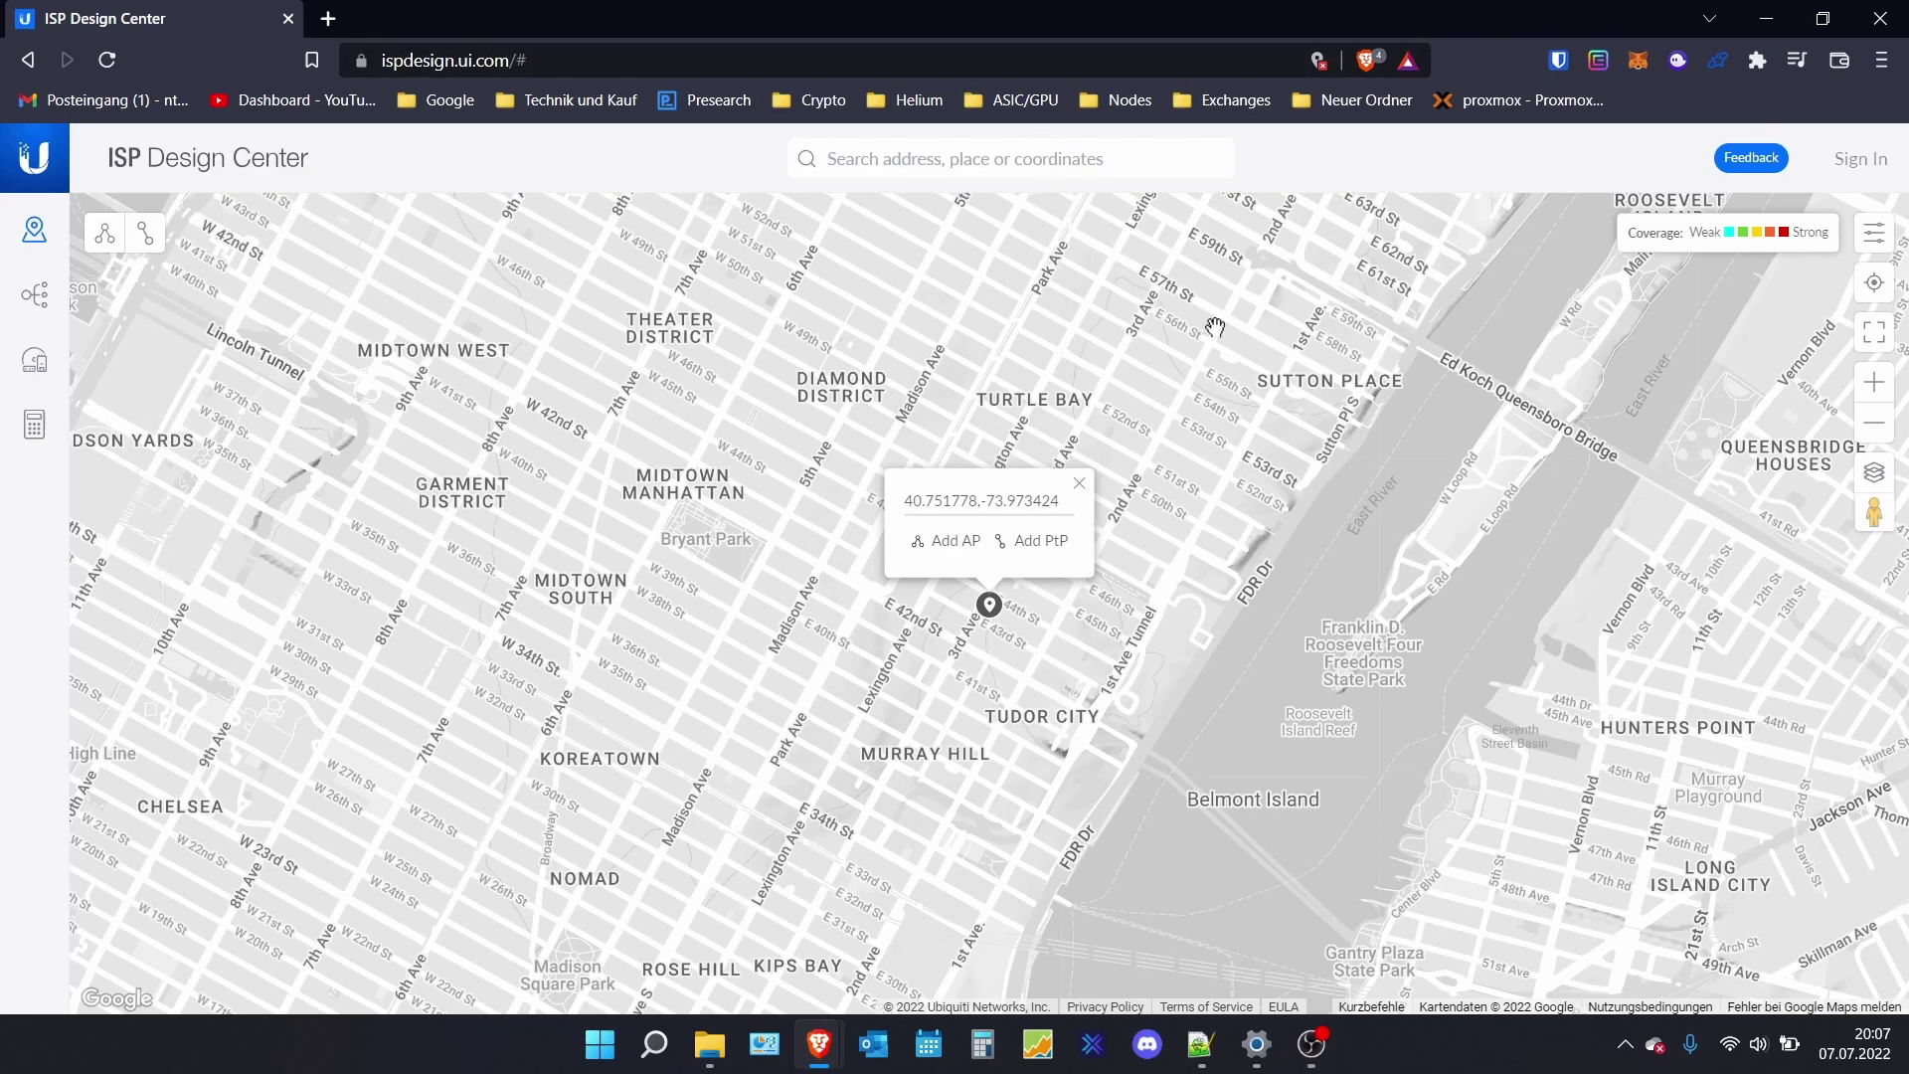
- Search 'muench', jump to München, Deutschland, and frame the city on the map
{"action": "type", "text": "muench"}
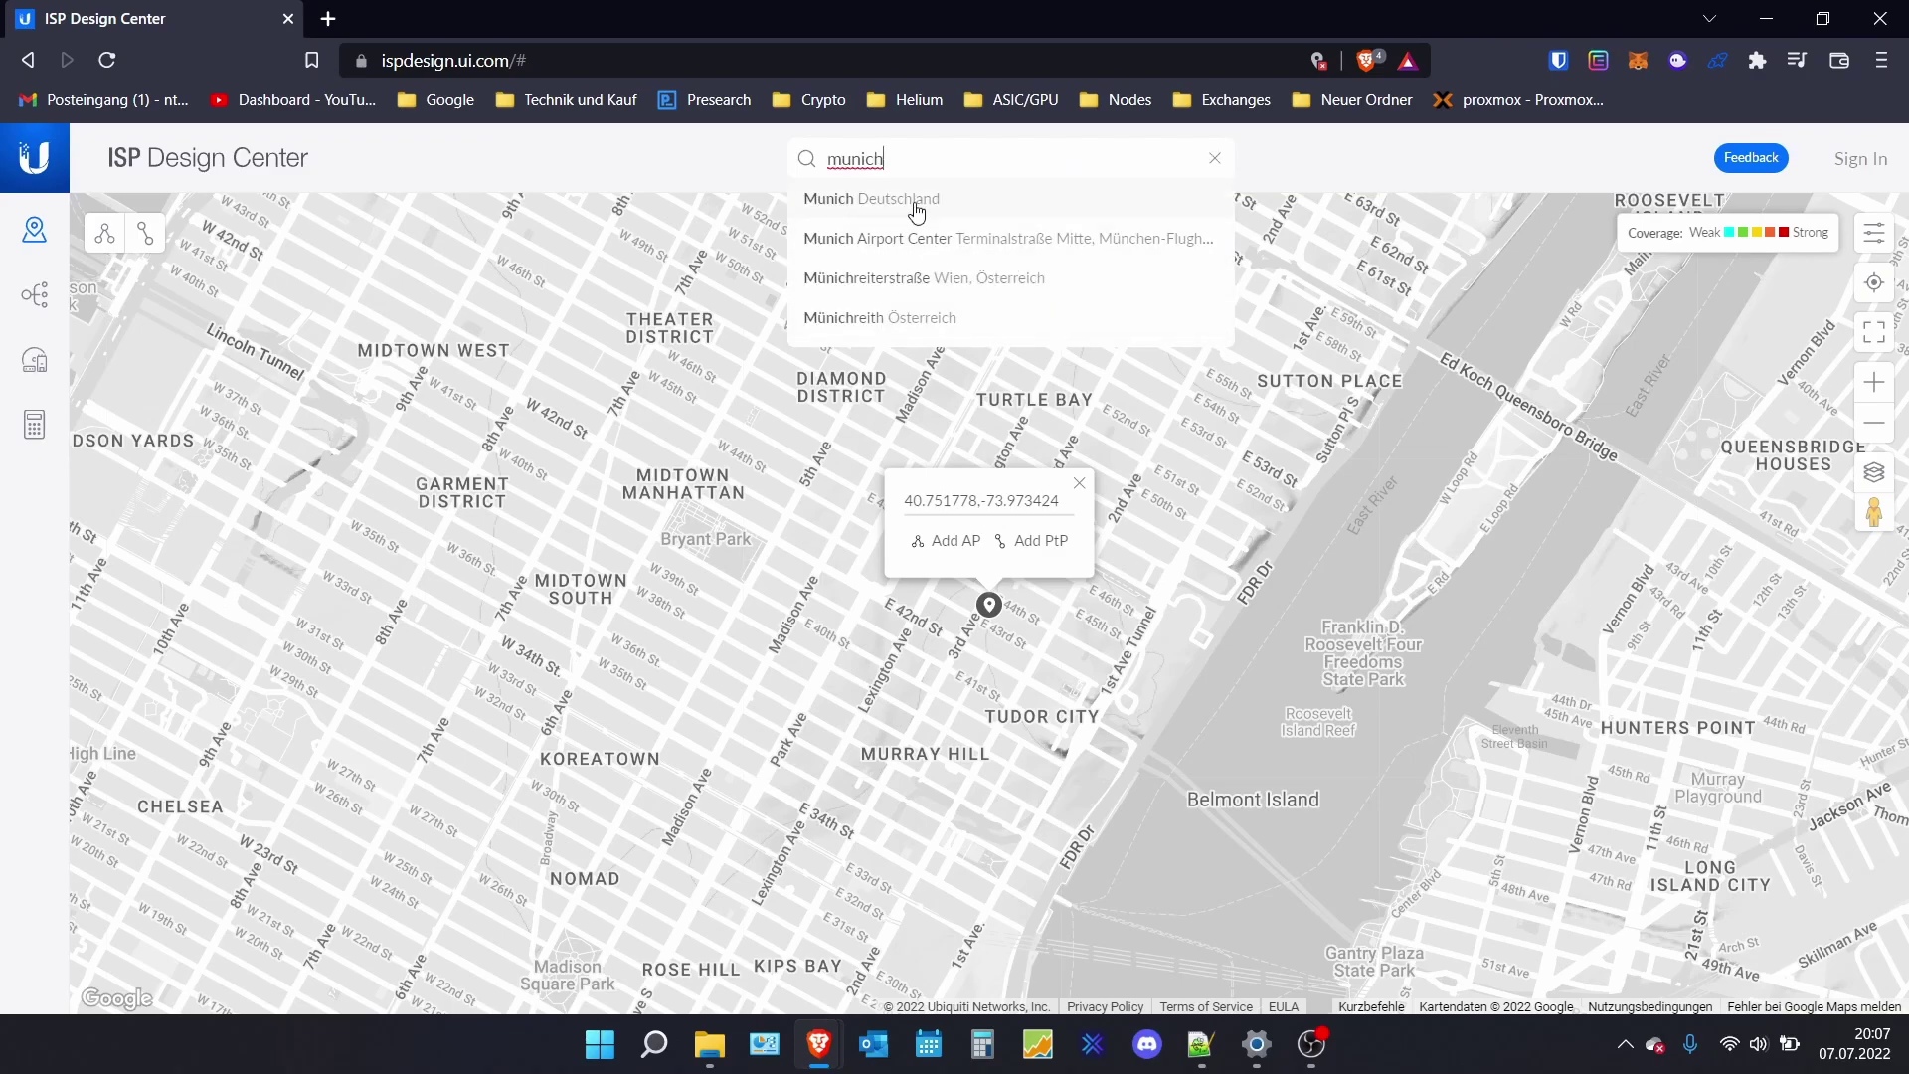
{"action": "left_click", "coordinate": [912, 202]}
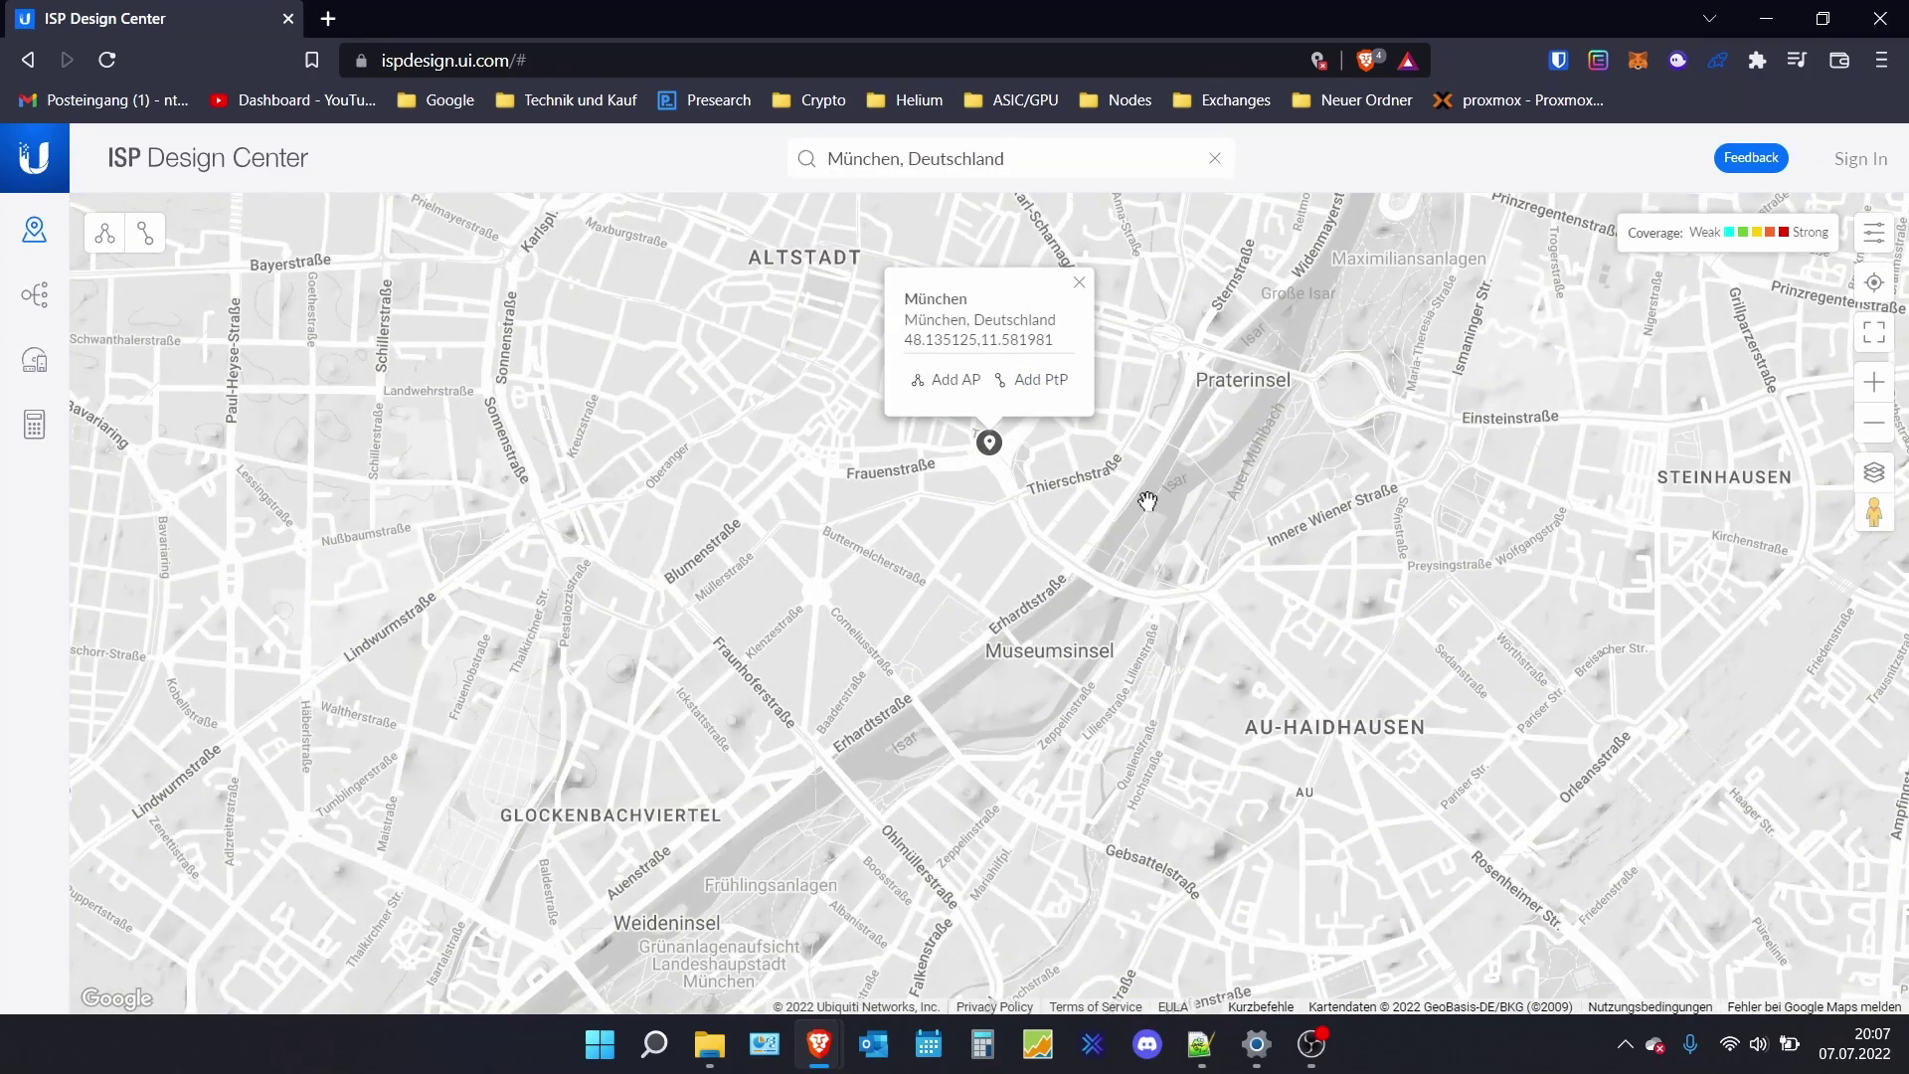
{"action": "left_click_drag", "start_coordinate": [1197, 430], "coordinate": [1183, 658]}
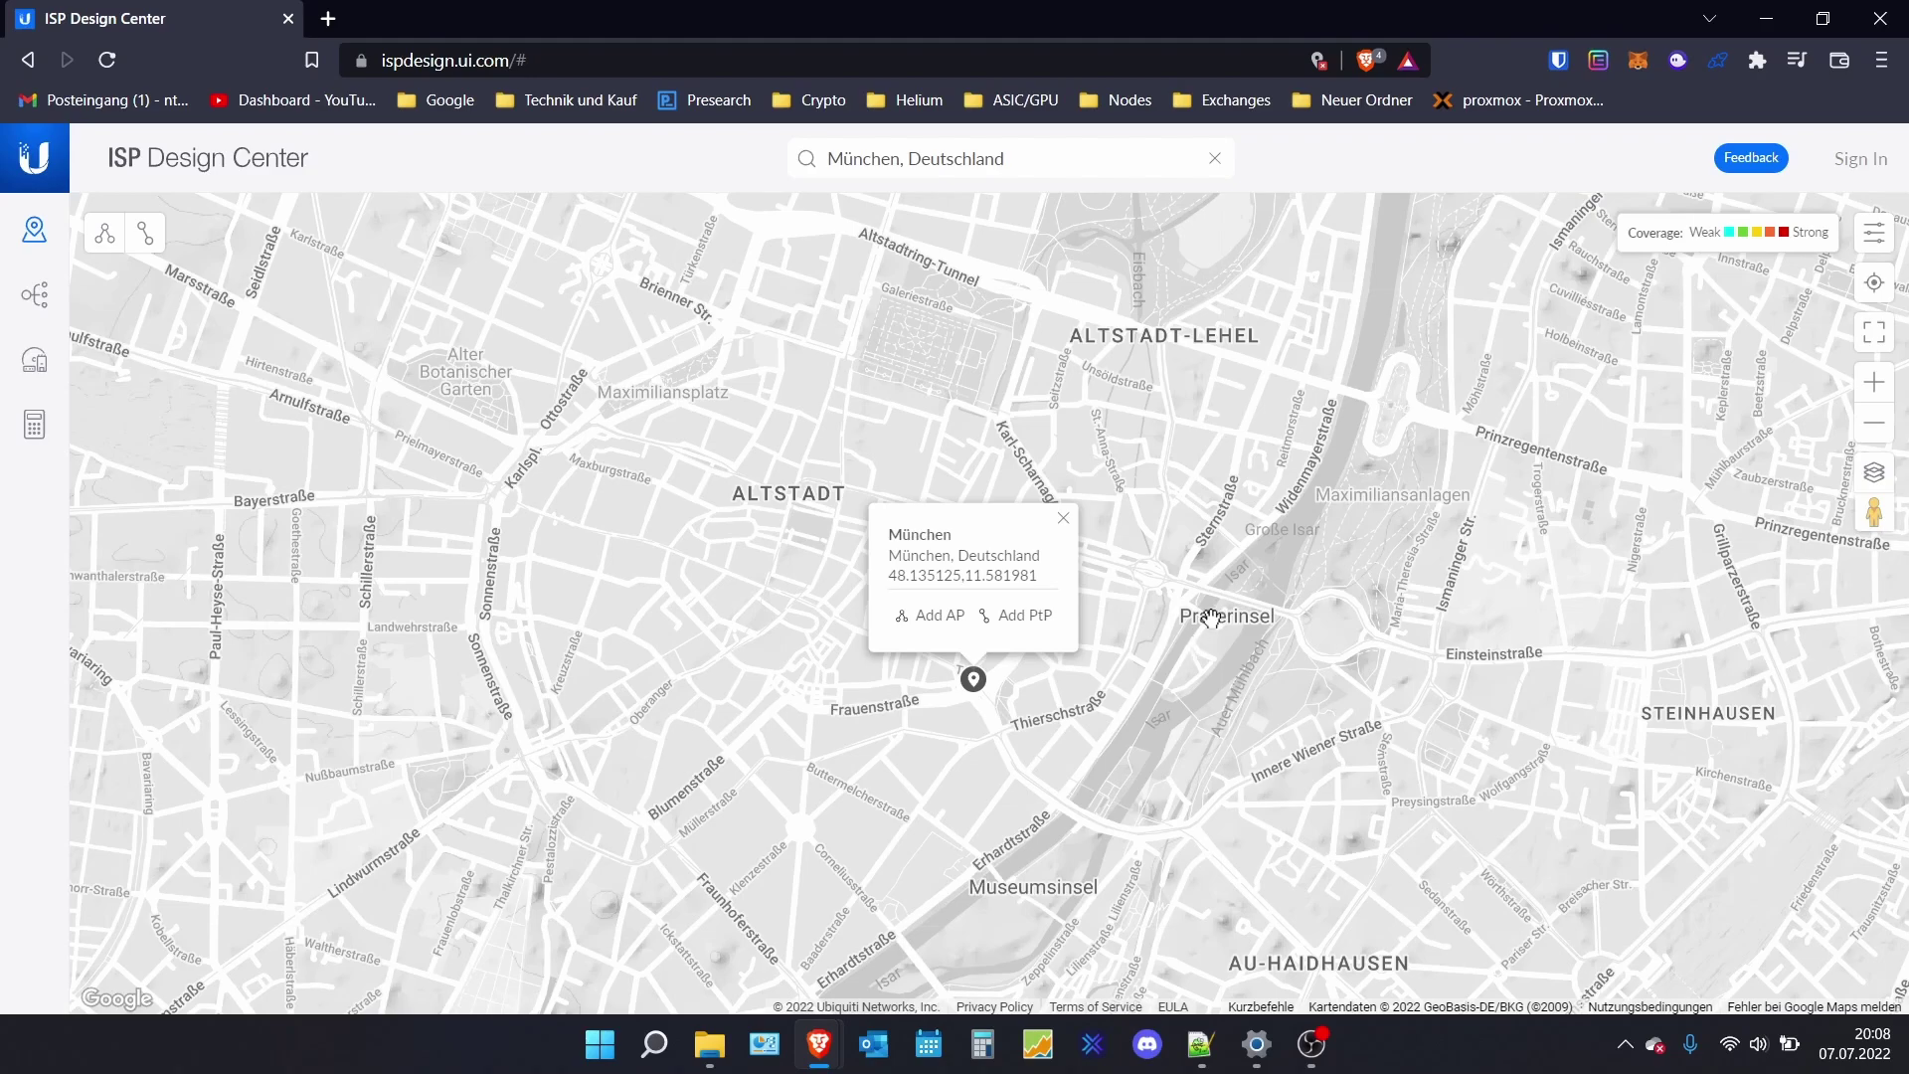
{"action": "scroll", "coordinate": [1209, 632], "scroll_direction": "down", "scroll_amount": 2}
{"action": "left_click_drag", "start_coordinate": [1377, 681], "coordinate": [1238, 698]}
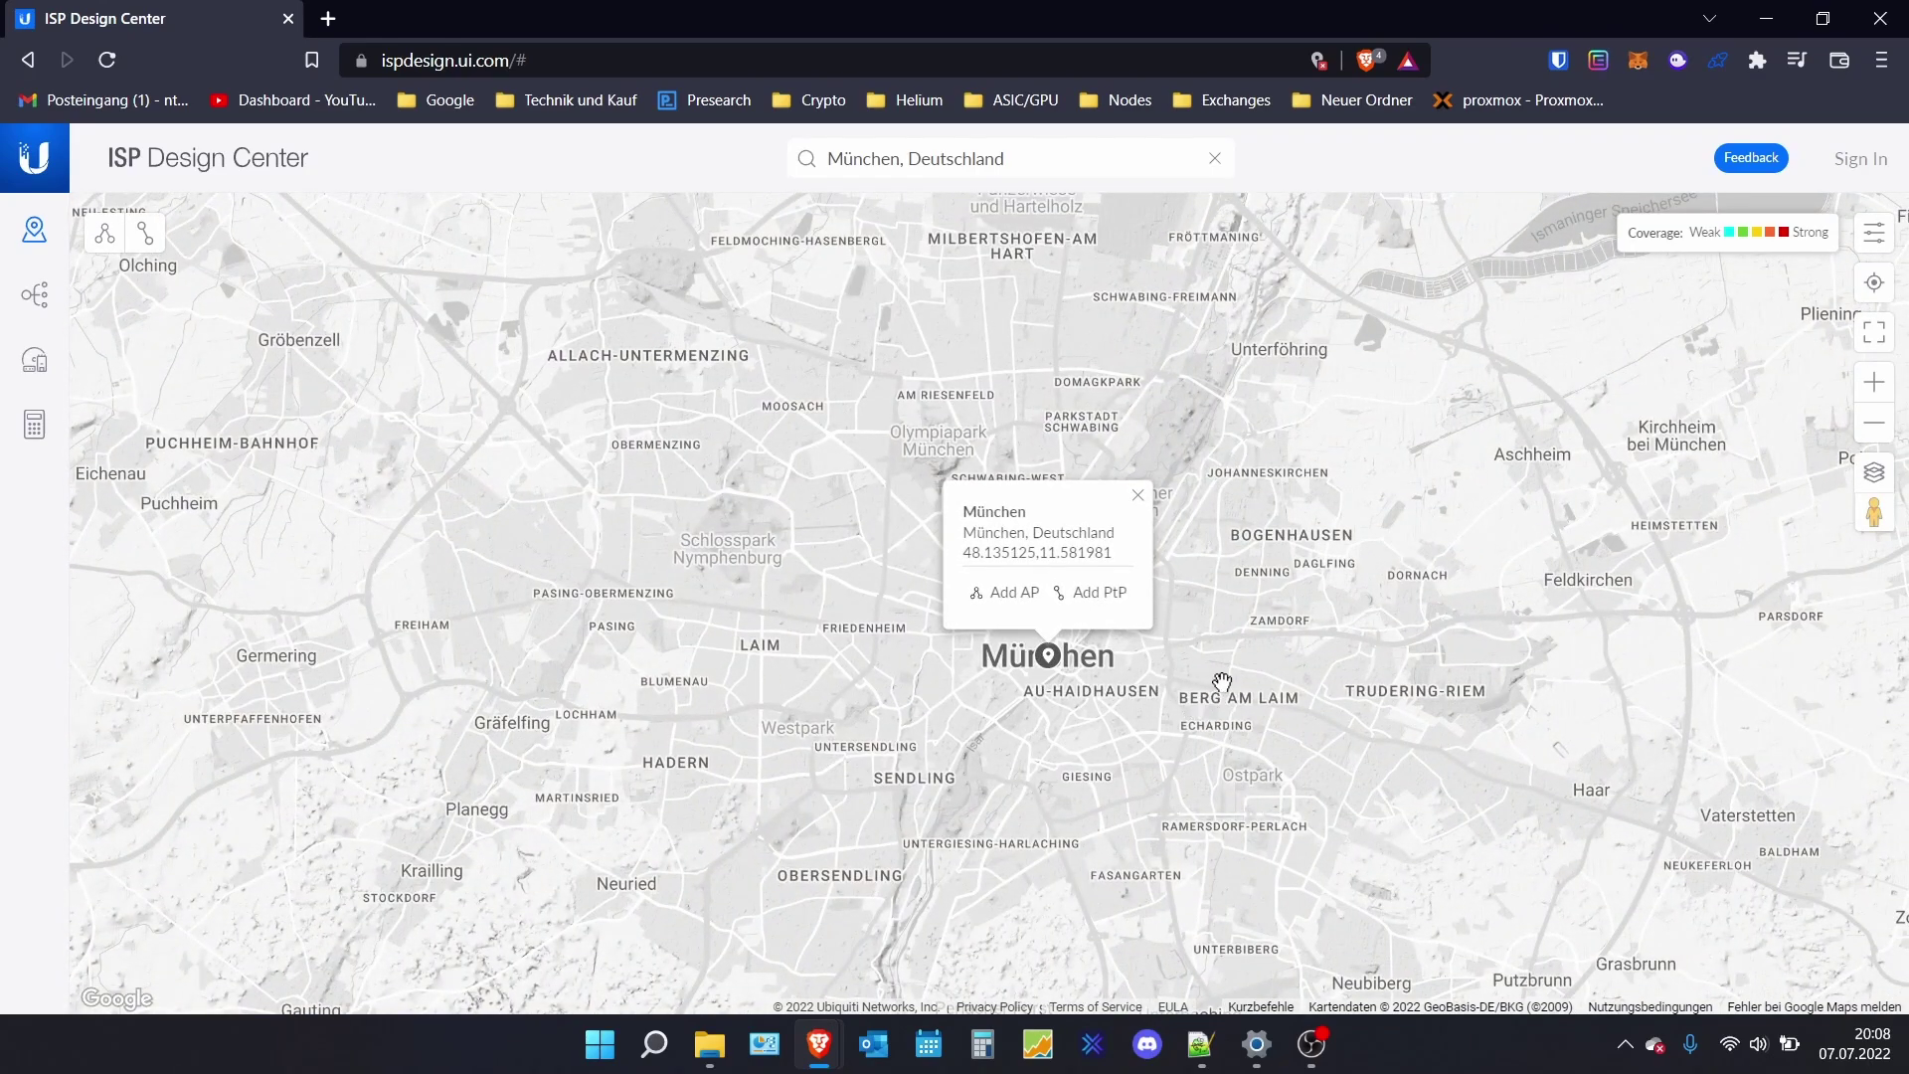
{"action": "scroll", "coordinate": [1218, 687], "scroll_direction": "up", "scroll_amount": 1}
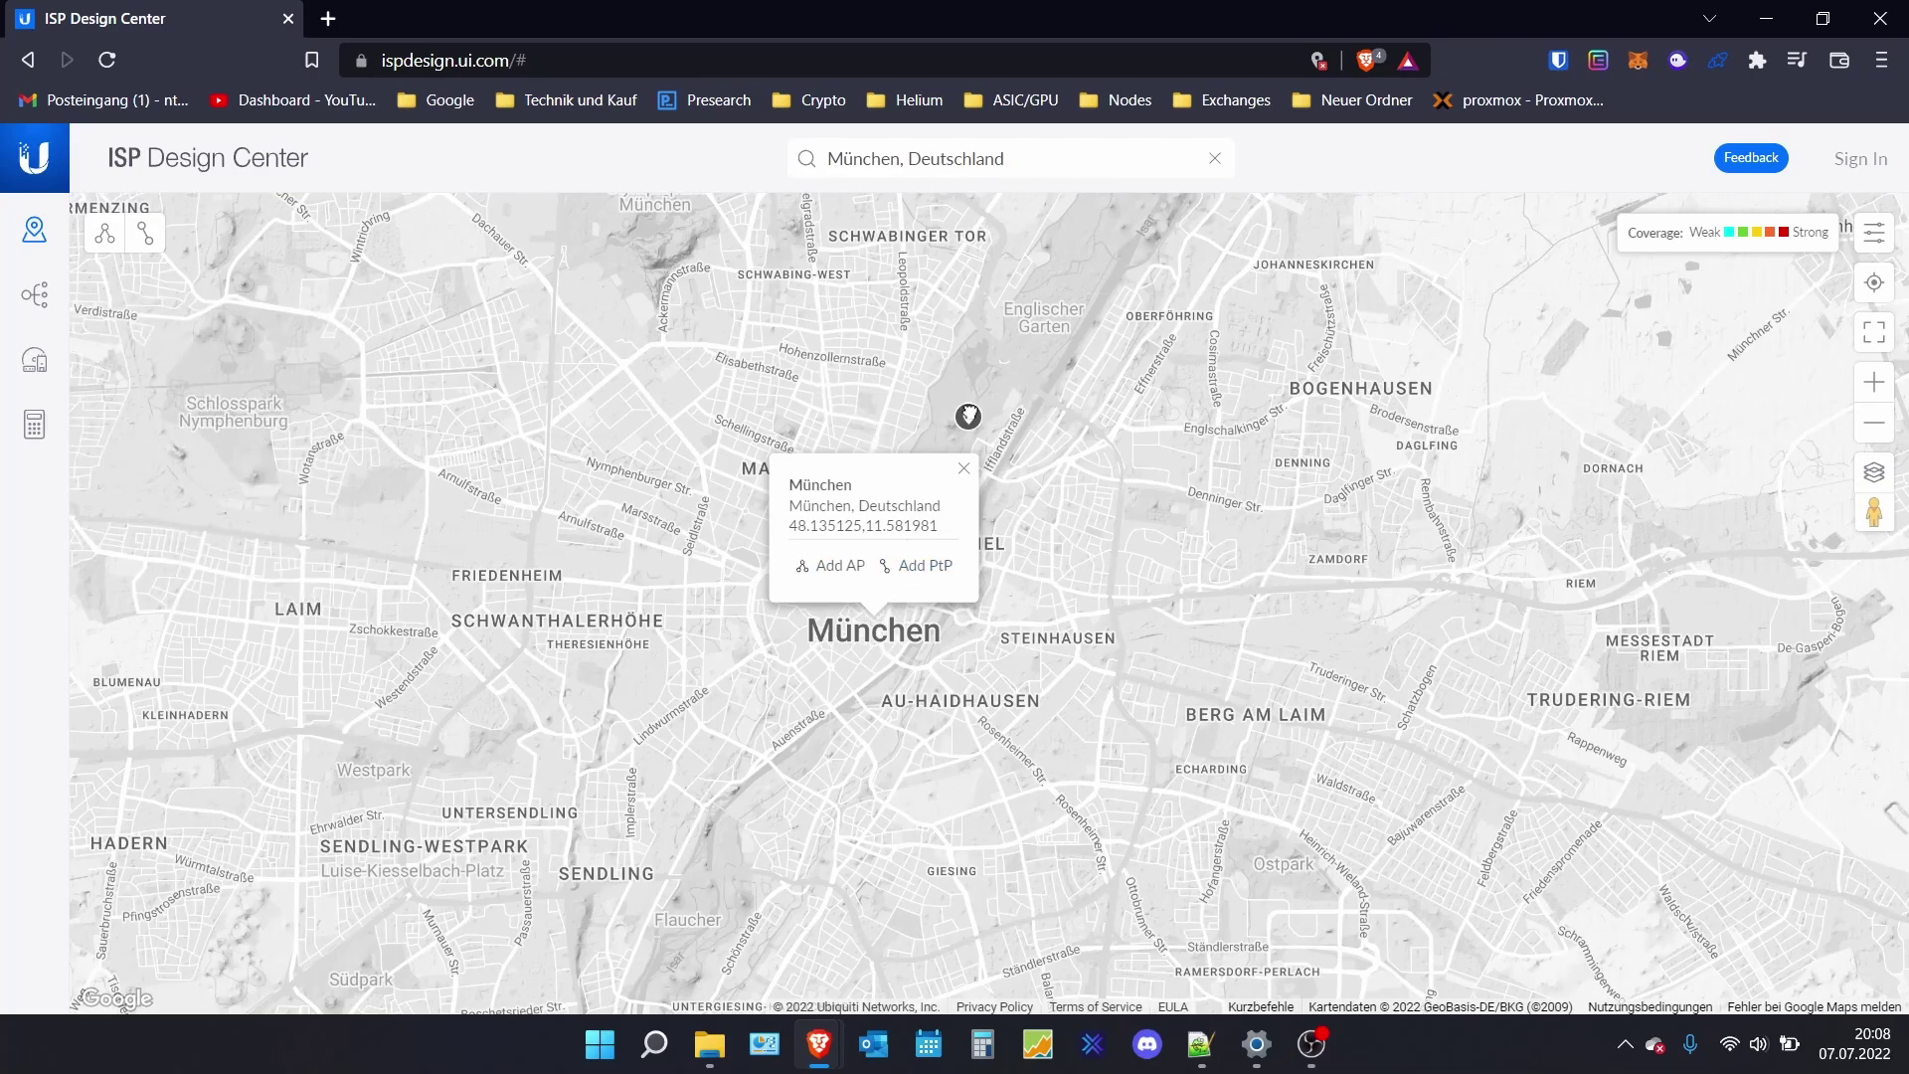
- Drop and adjust a pin north of Maxvorstadt to 48.159292, 11.576316
{"action": "left_click", "coordinate": [836, 382]}
{"action": "left_click_drag", "start_coordinate": [1011, 492], "coordinate": [1083, 582]}
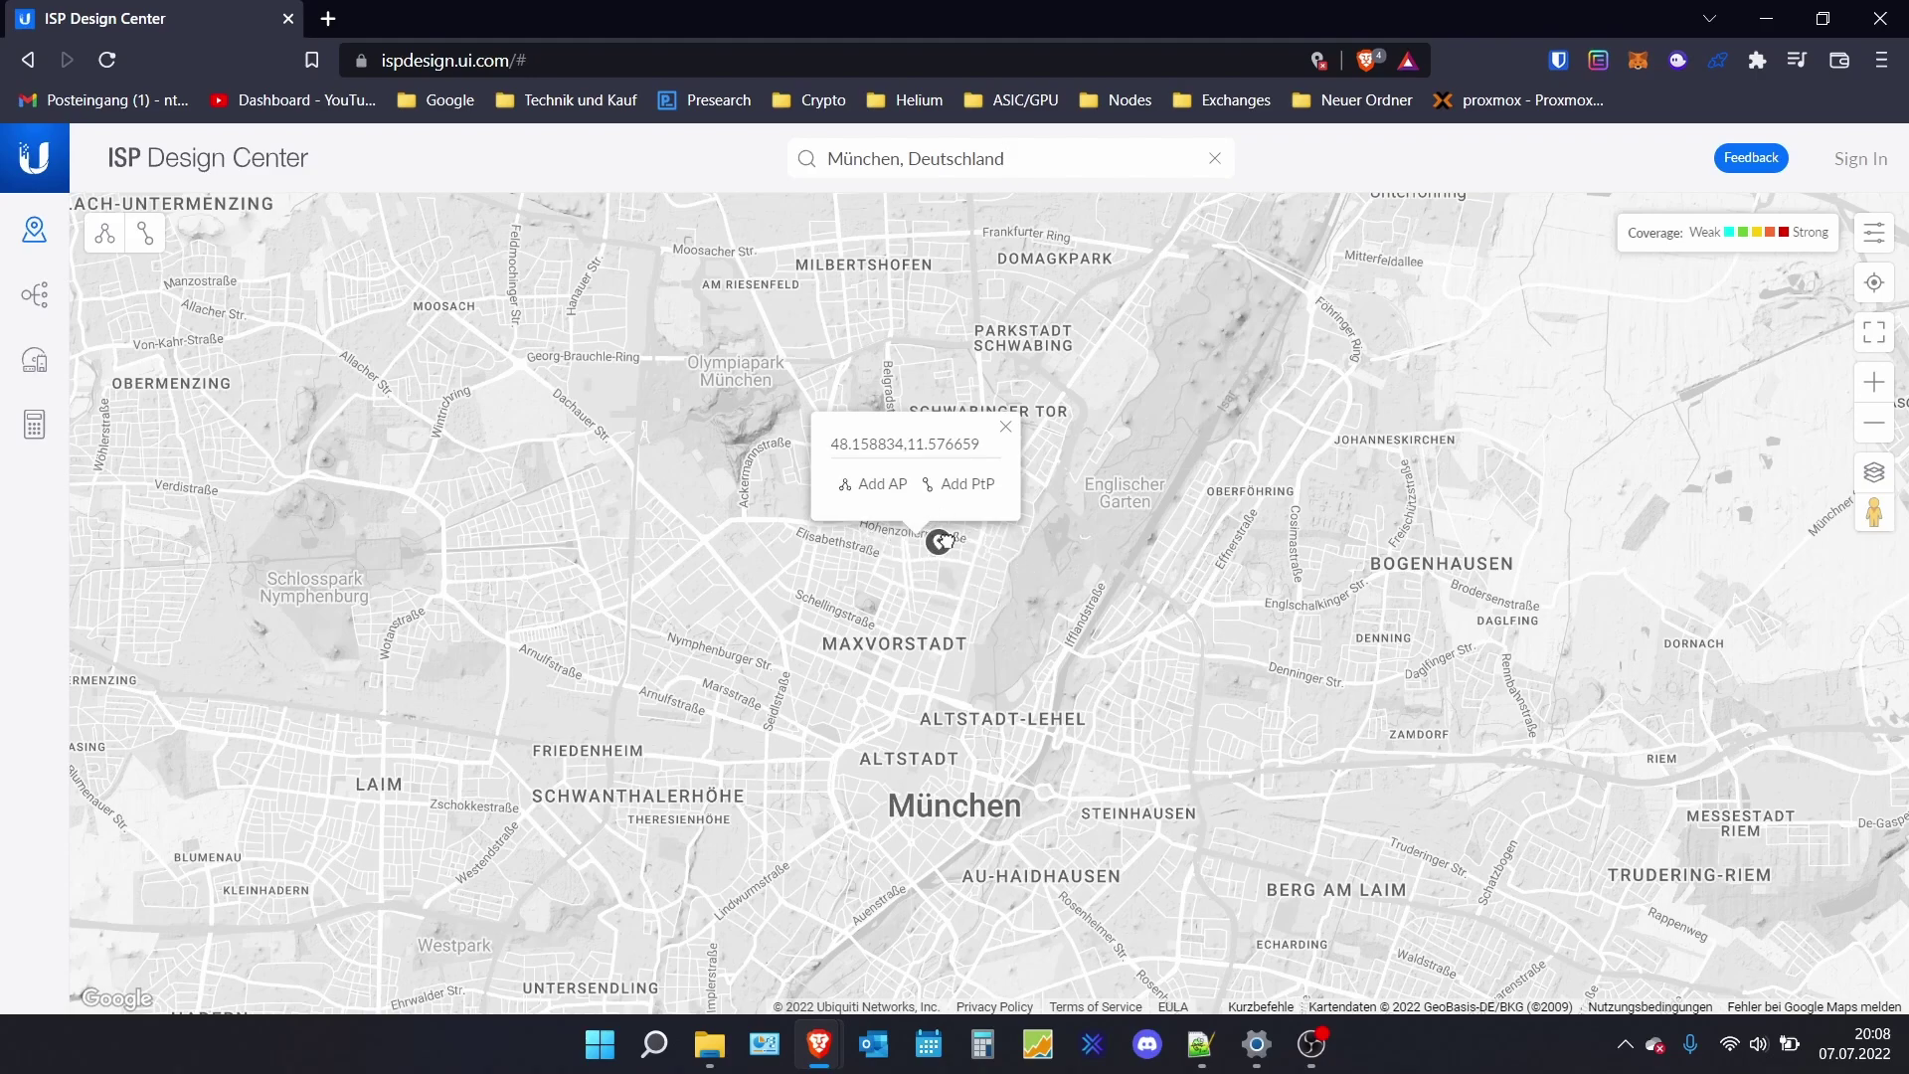
{"action": "left_click_drag", "start_coordinate": [922, 538], "coordinate": [920, 536]}
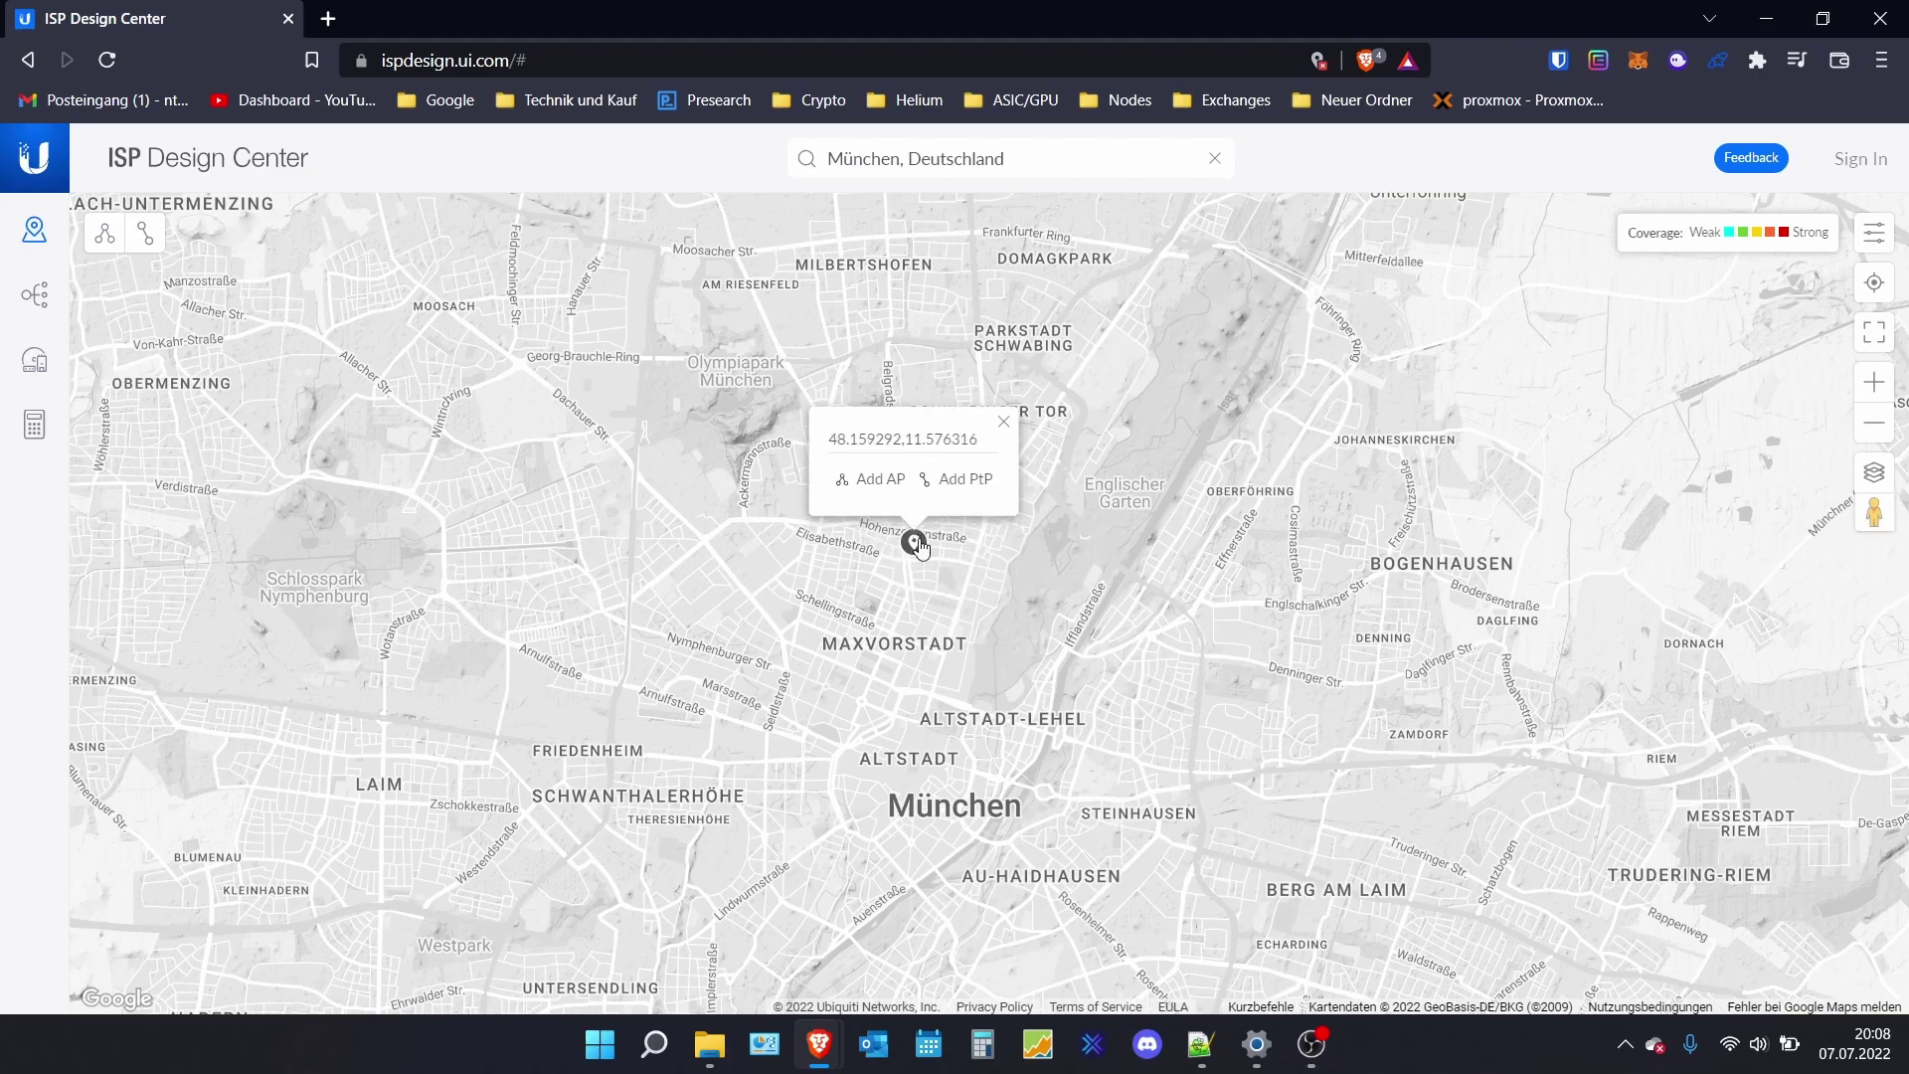
- Add AP1 at the pin, expand its Station1 link details, and select Manual product selection
{"action": "left_click", "coordinate": [881, 480]}
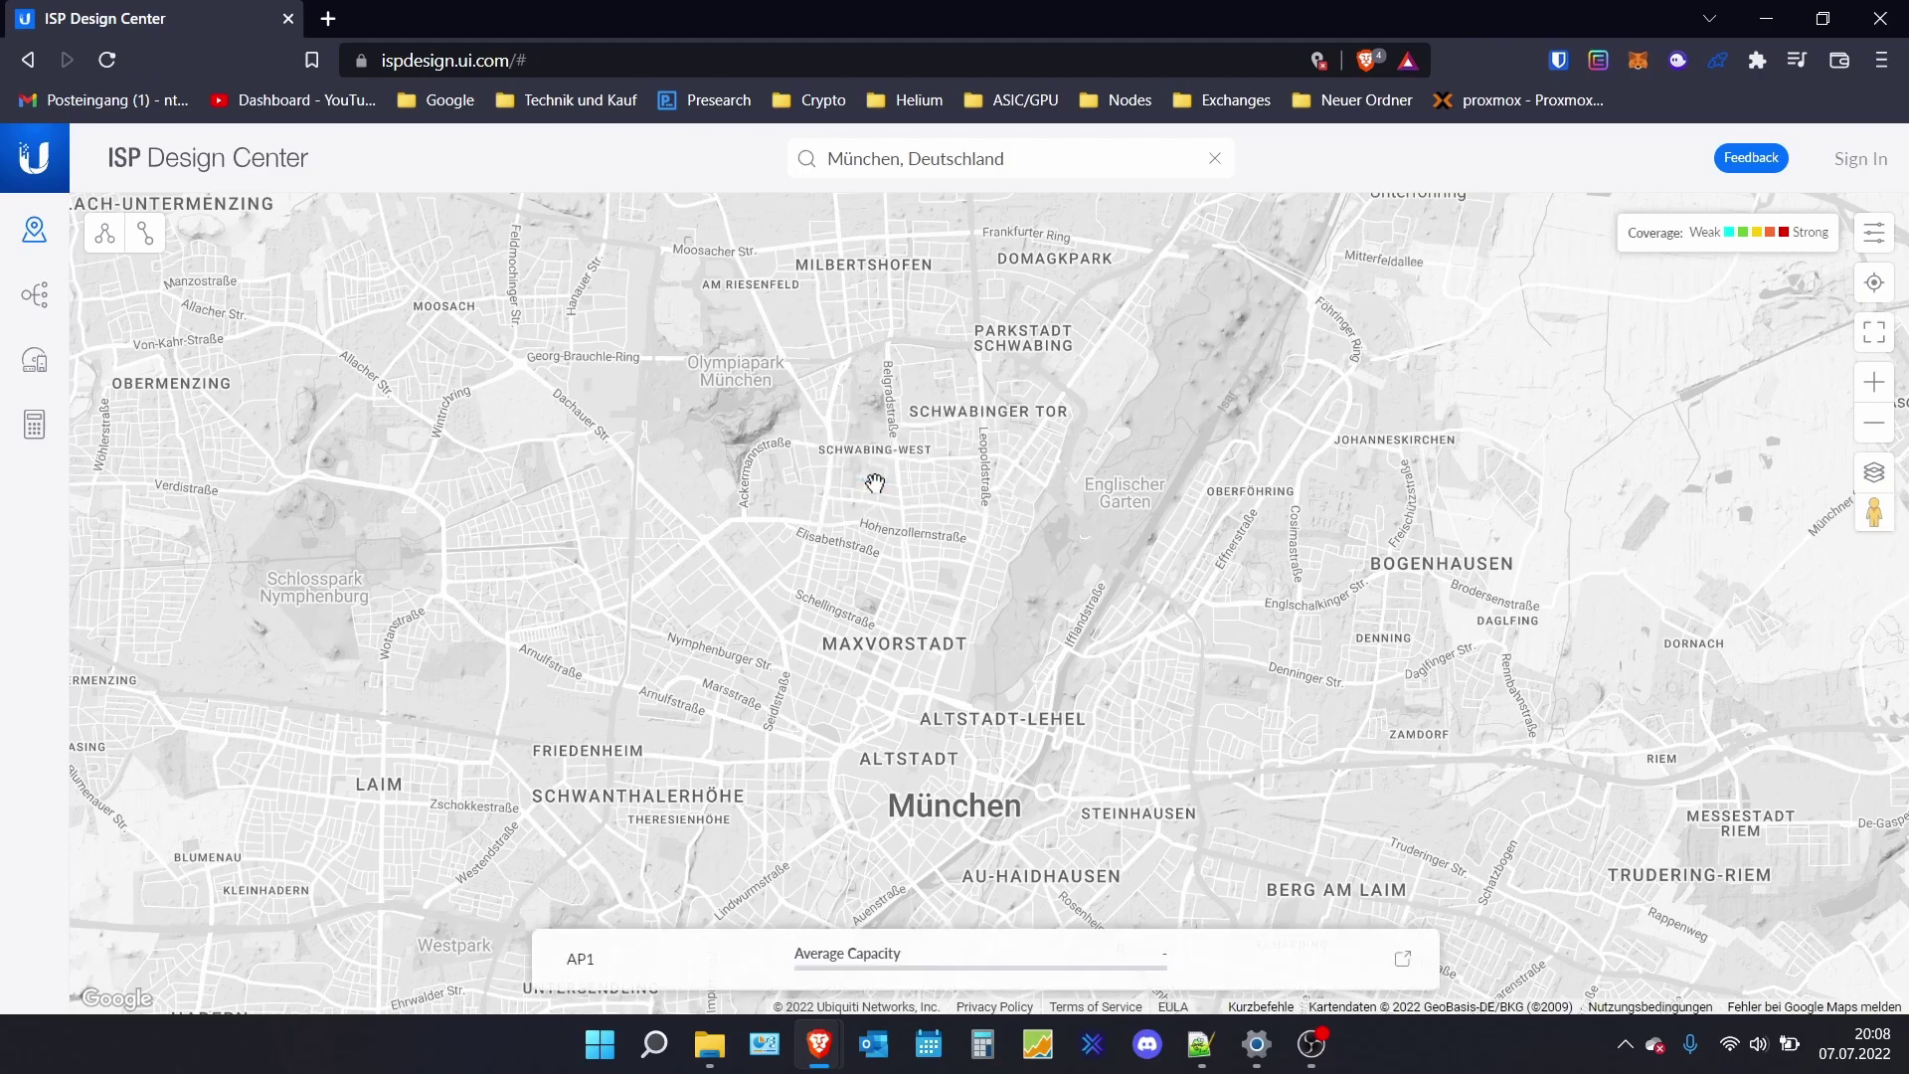
{"action": "left_click", "coordinate": [668, 971]}
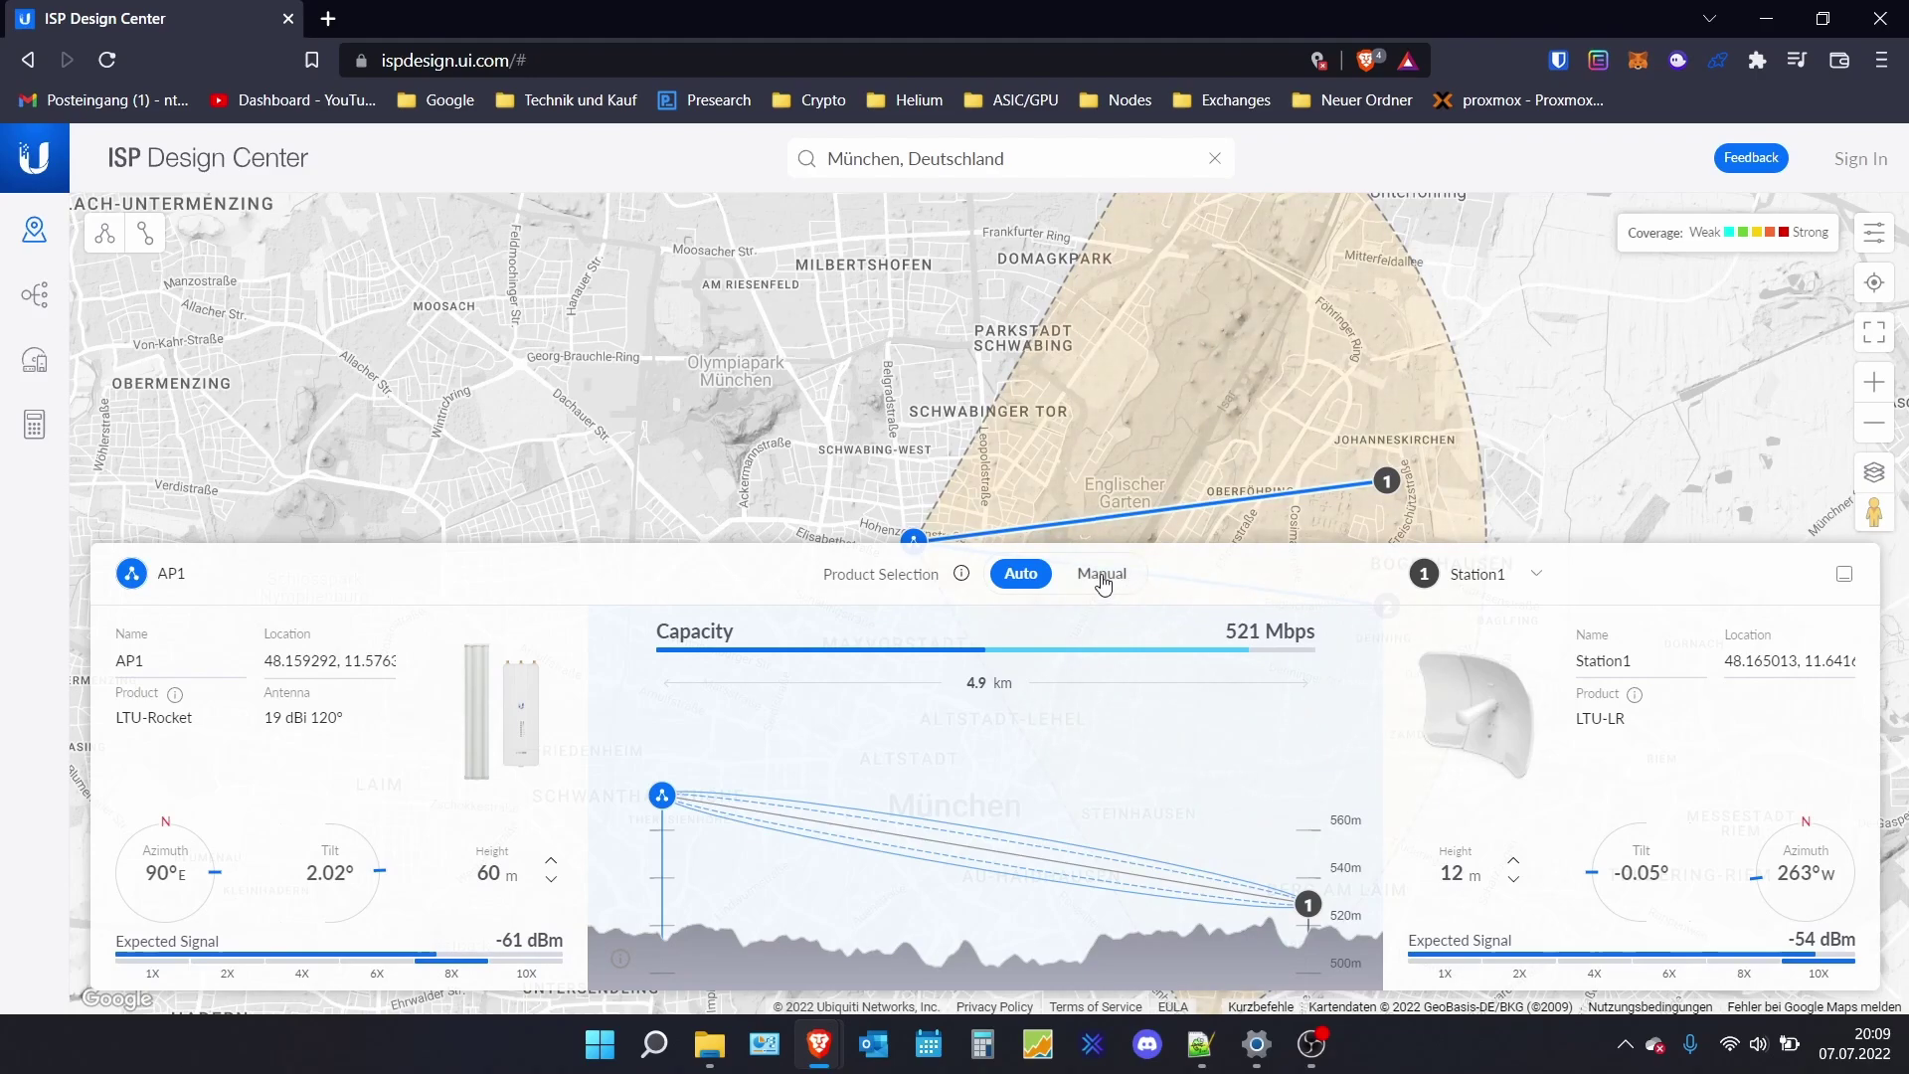
{"action": "left_click", "coordinate": [1102, 584]}
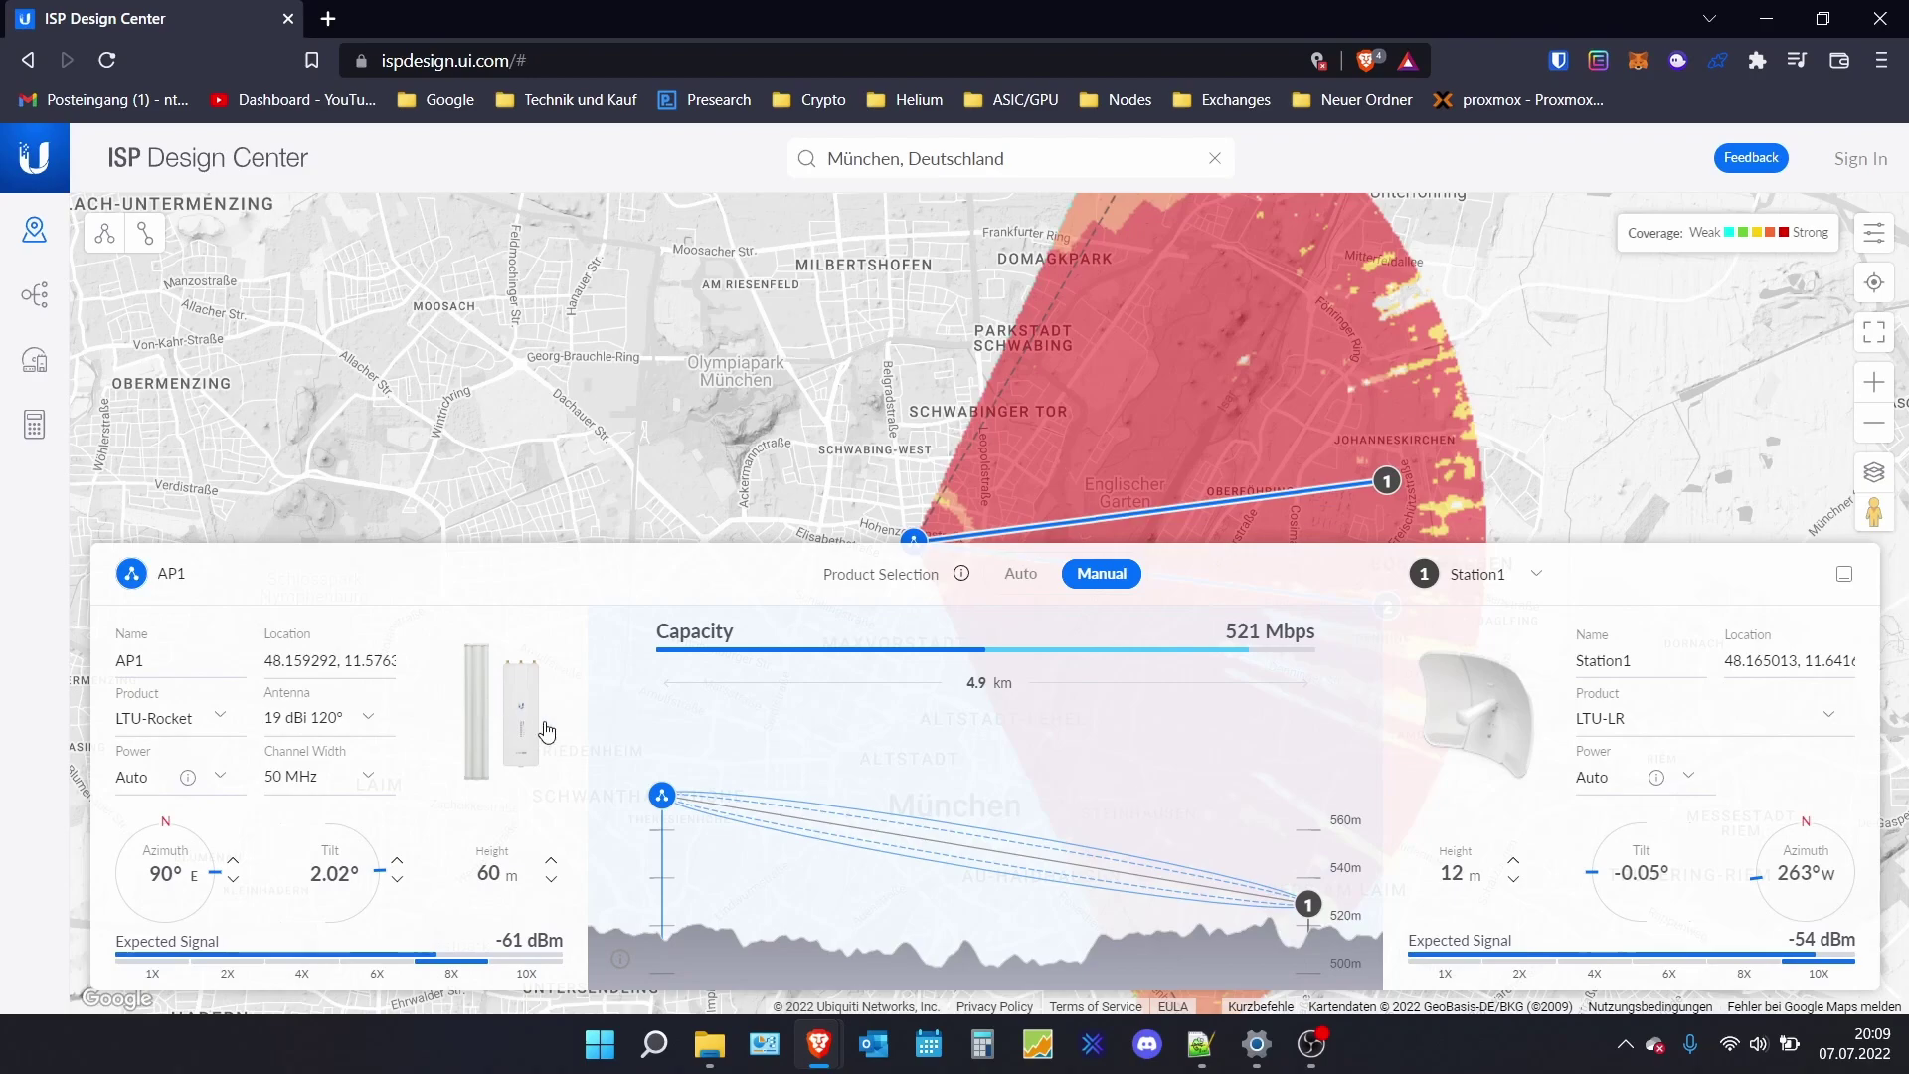
- Set AP1's product to Rocket M900, searching '900' without the Best for AP filter
{"action": "left_click", "coordinate": [516, 733]}
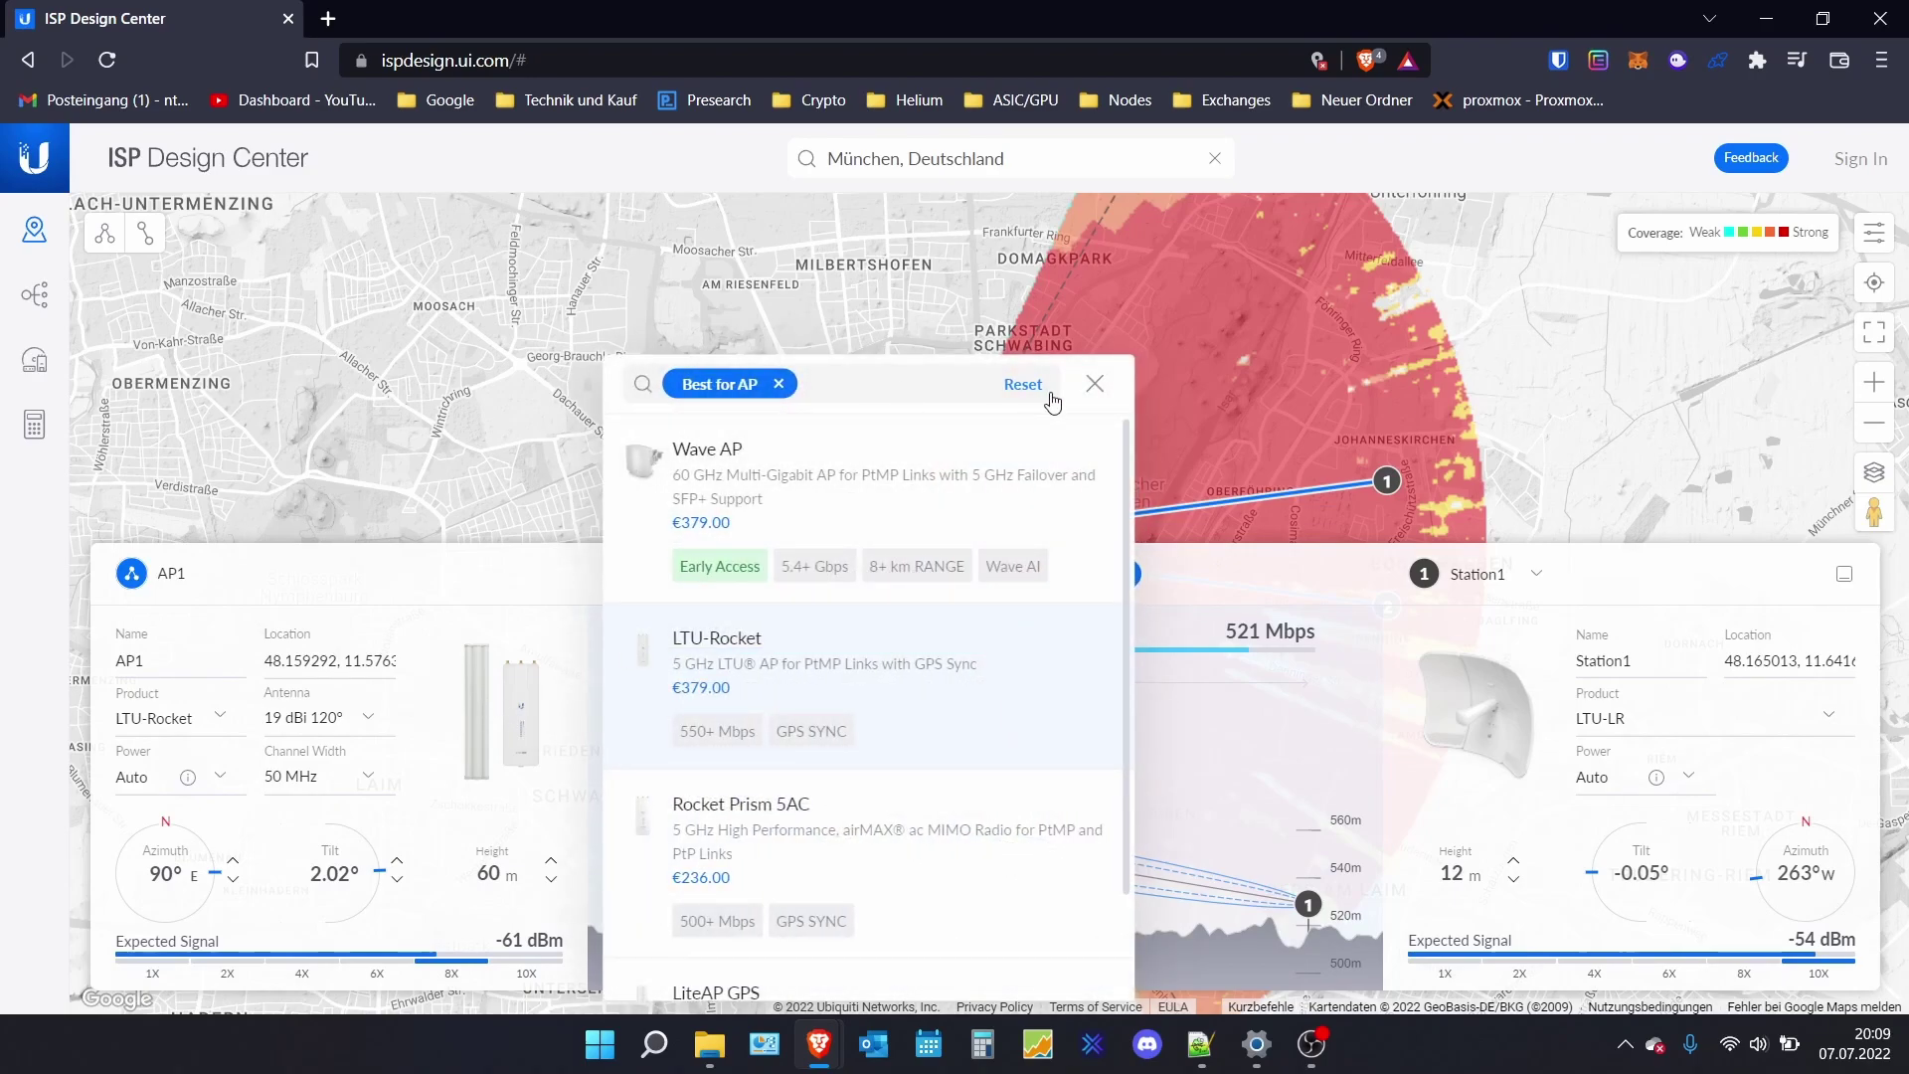
{"action": "left_click", "coordinate": [1017, 385]}
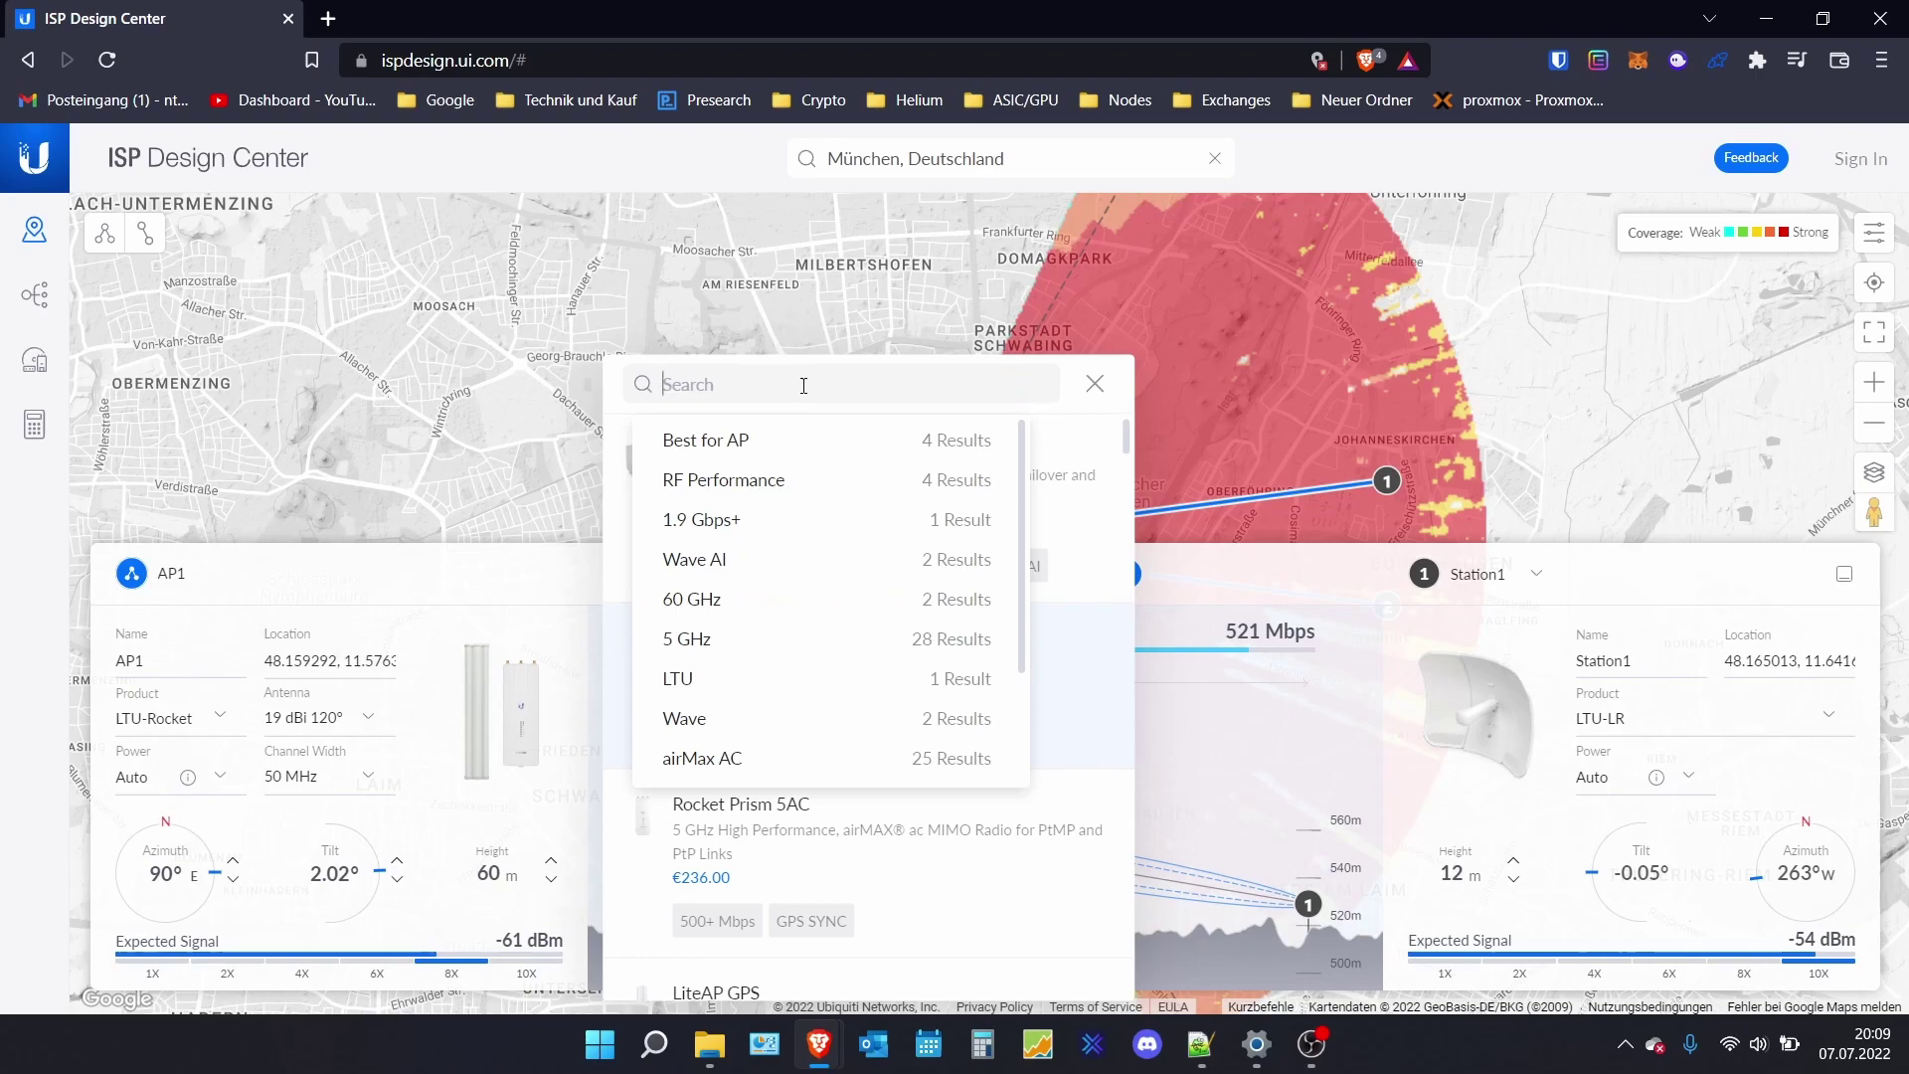
{"action": "type", "text": "900"}
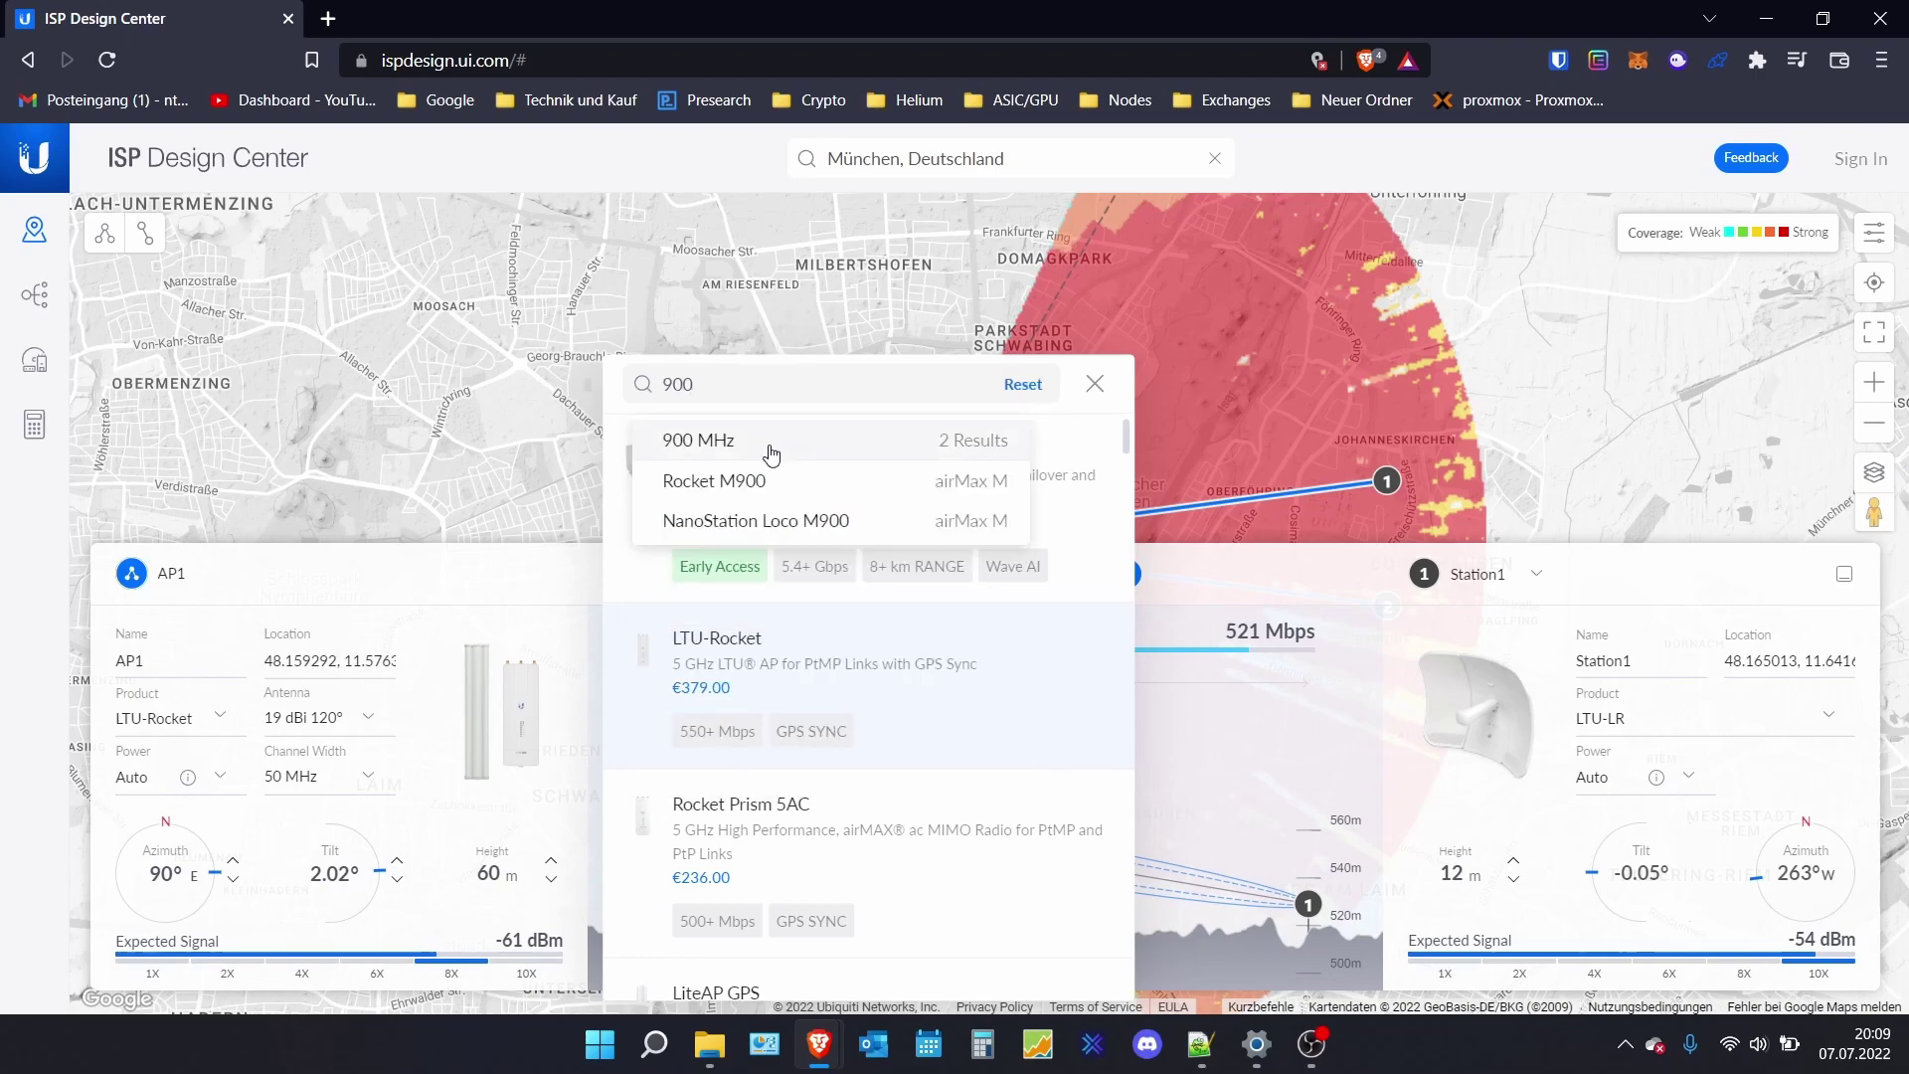
{"action": "left_click", "coordinate": [741, 482]}
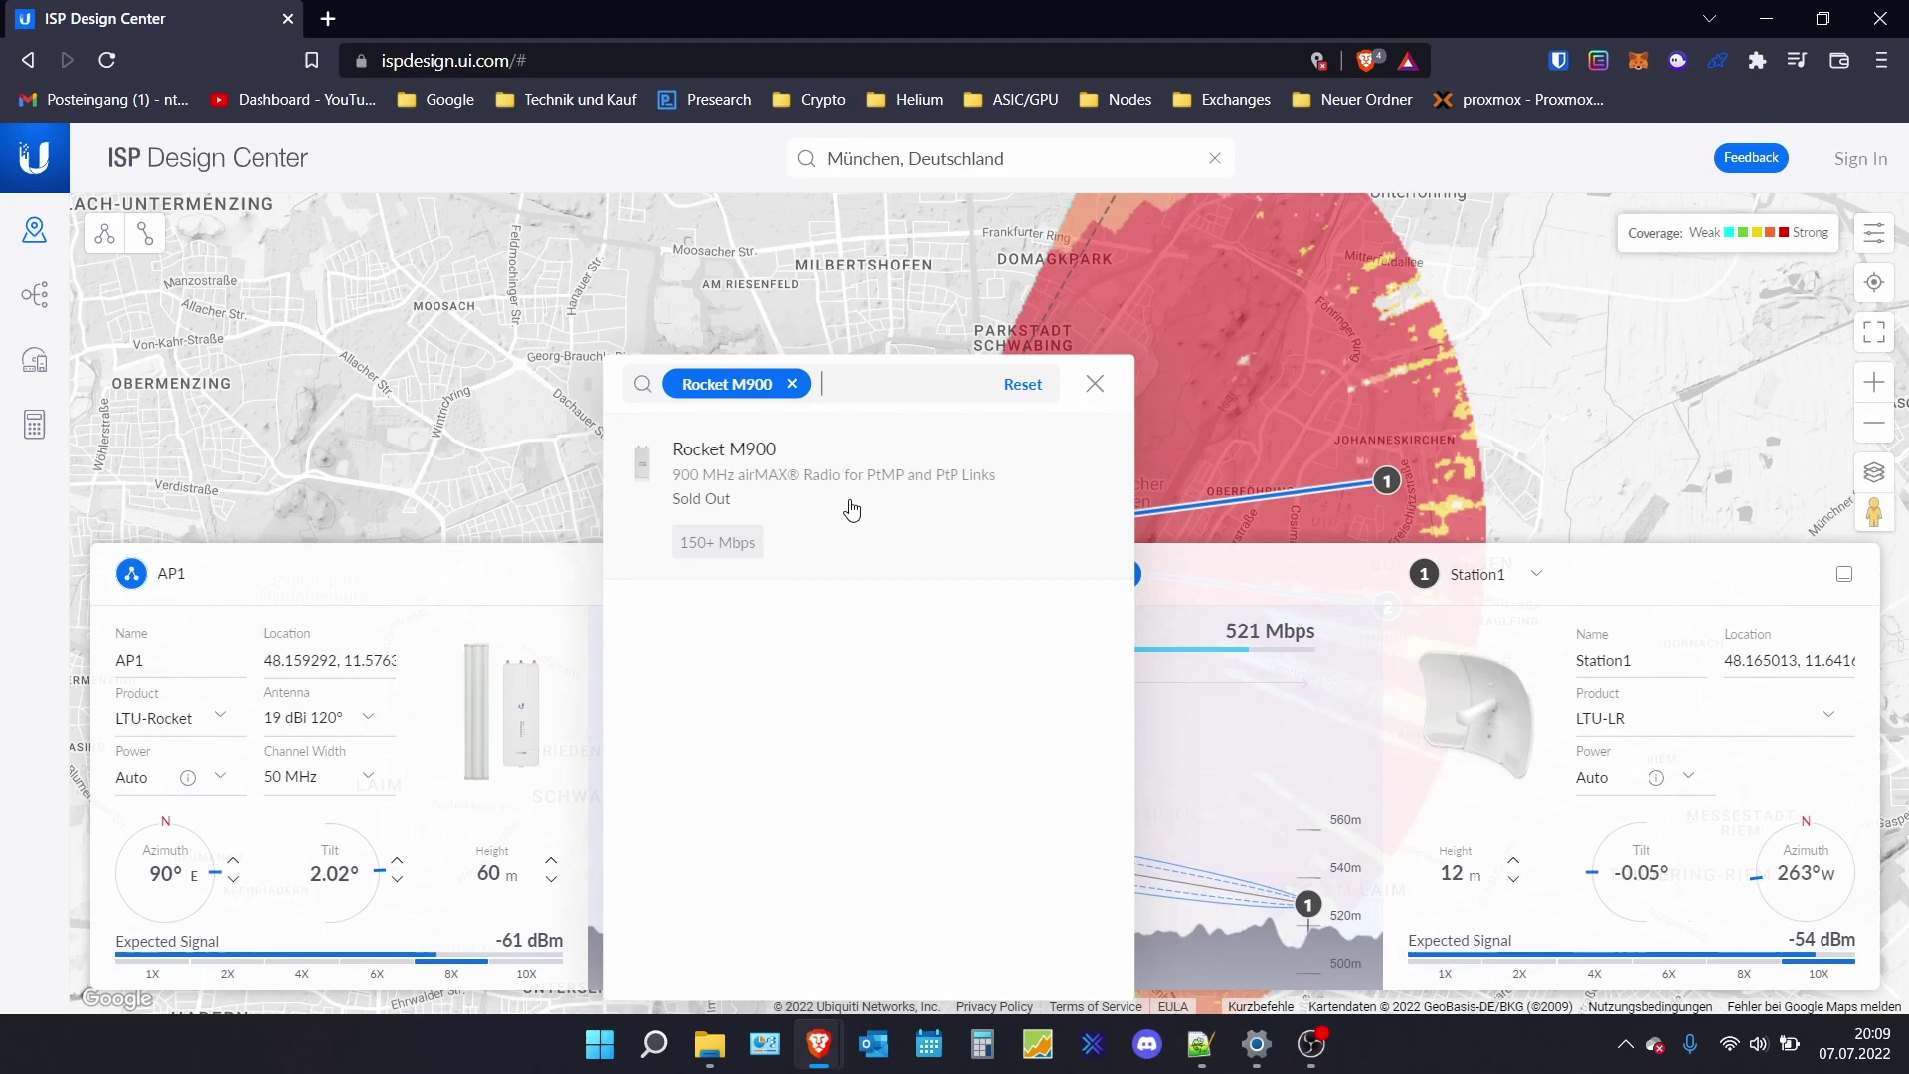
{"action": "left_click", "coordinate": [850, 509]}
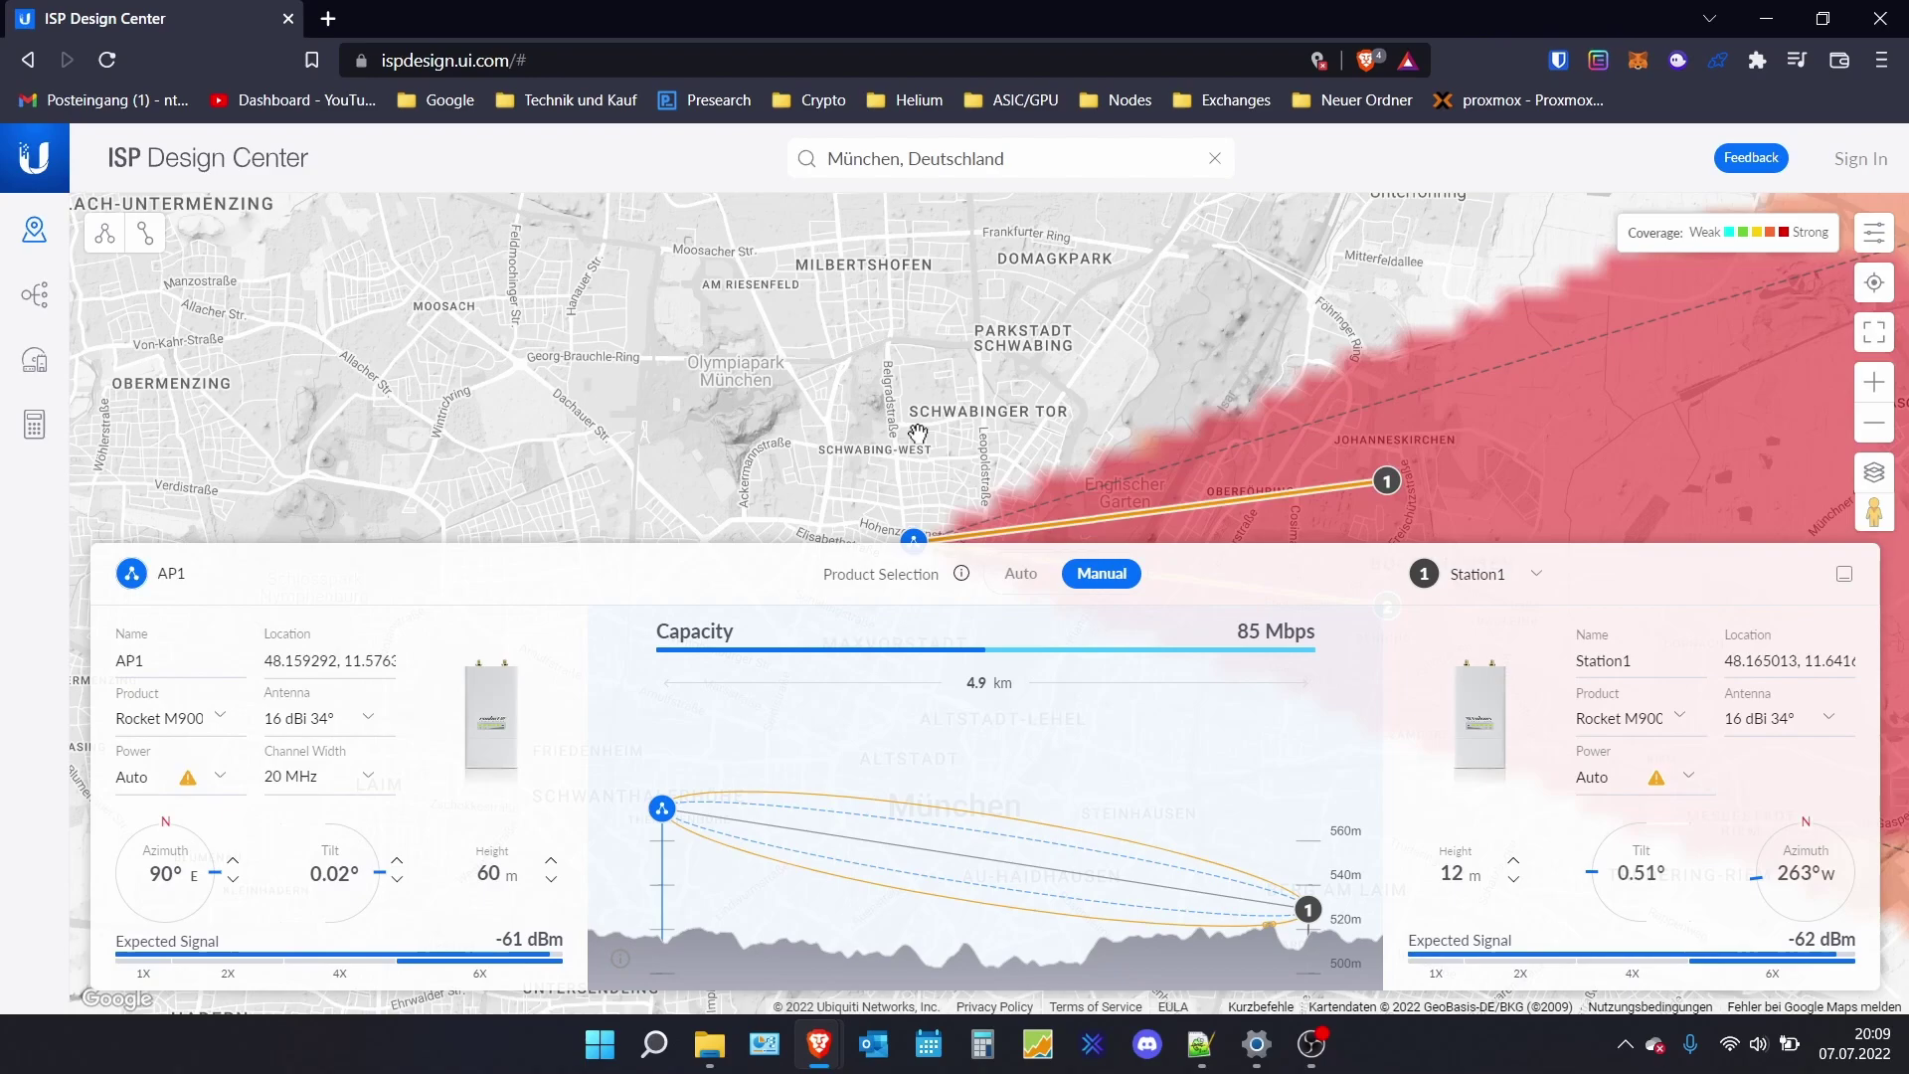
- Change AP1's Height field from 60 to 20 m
{"action": "left_click", "coordinate": [496, 879]}
{"action": "key", "text": "BackSpace"}
{"action": "key", "text": "BackSpace"}
{"action": "type", "text": "20"}
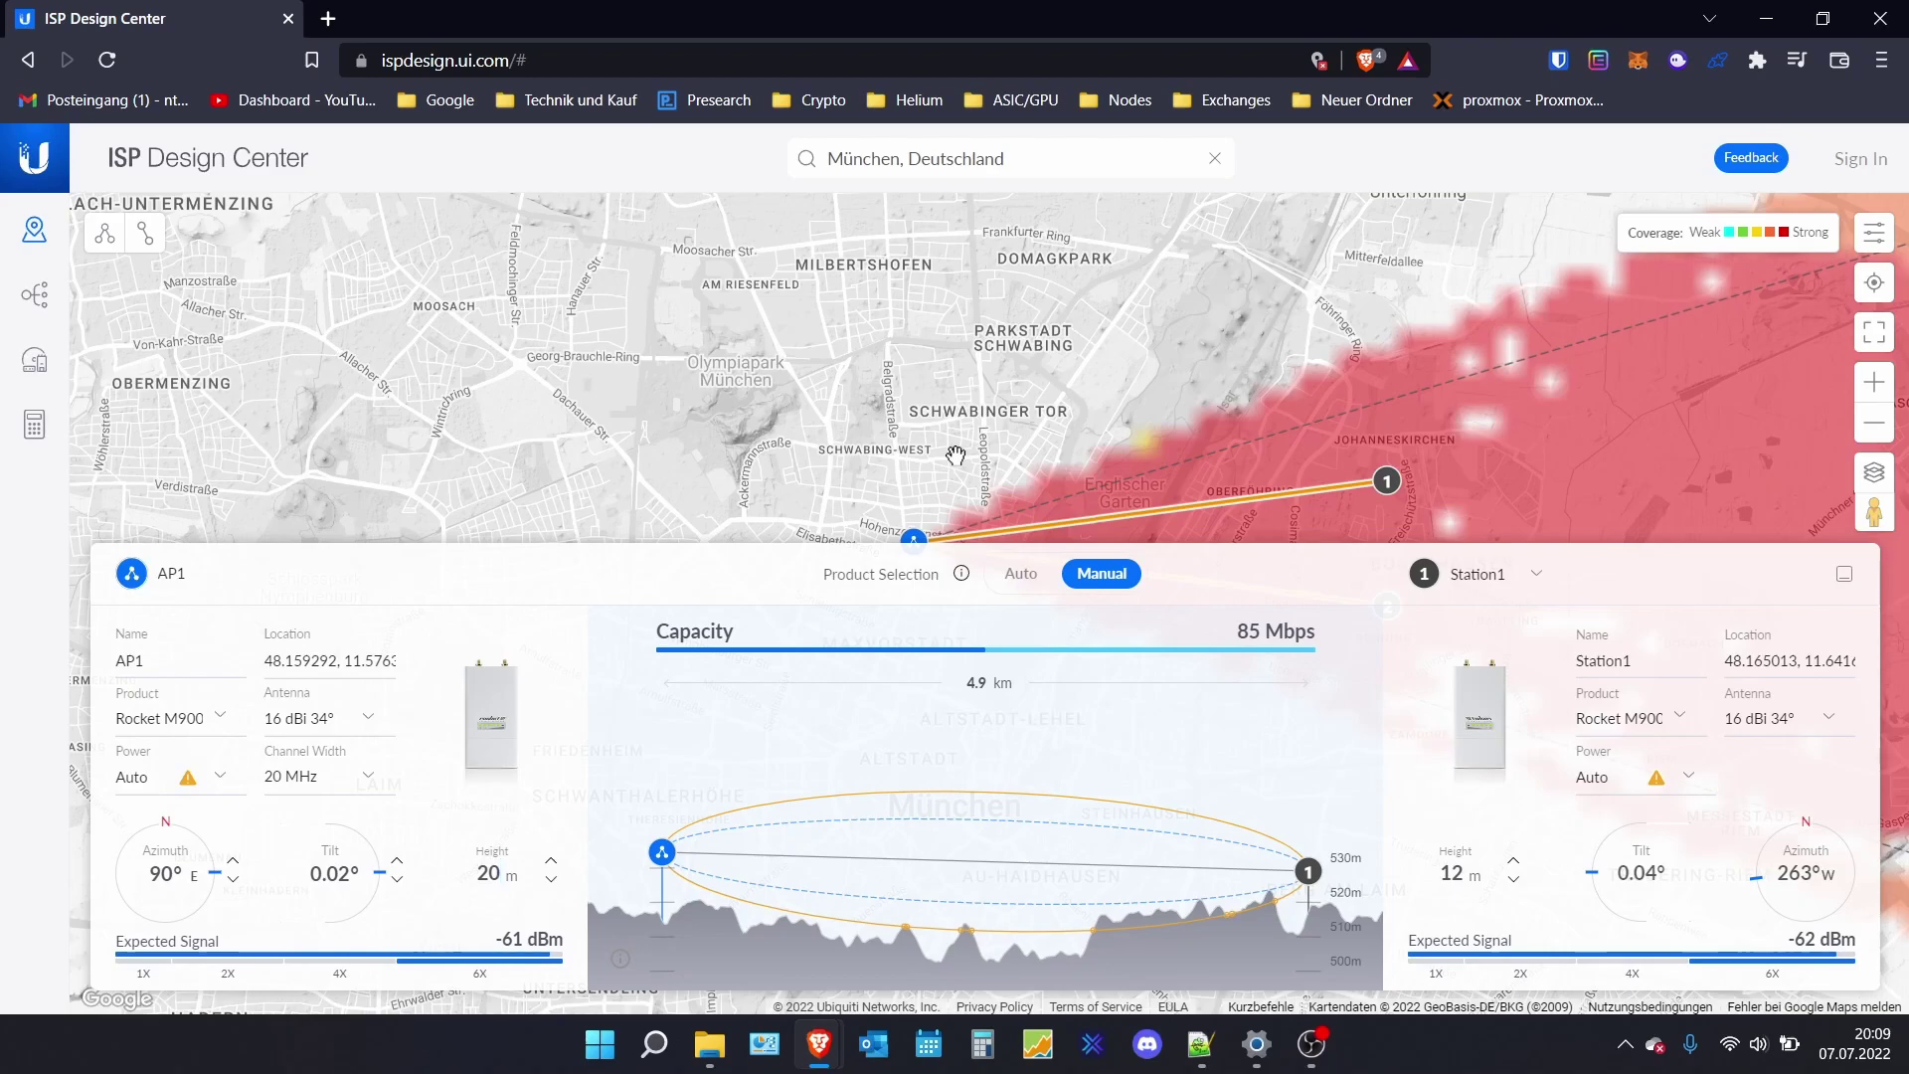
{"action": "left_click_drag", "start_coordinate": [956, 455], "coordinate": [958, 395]}
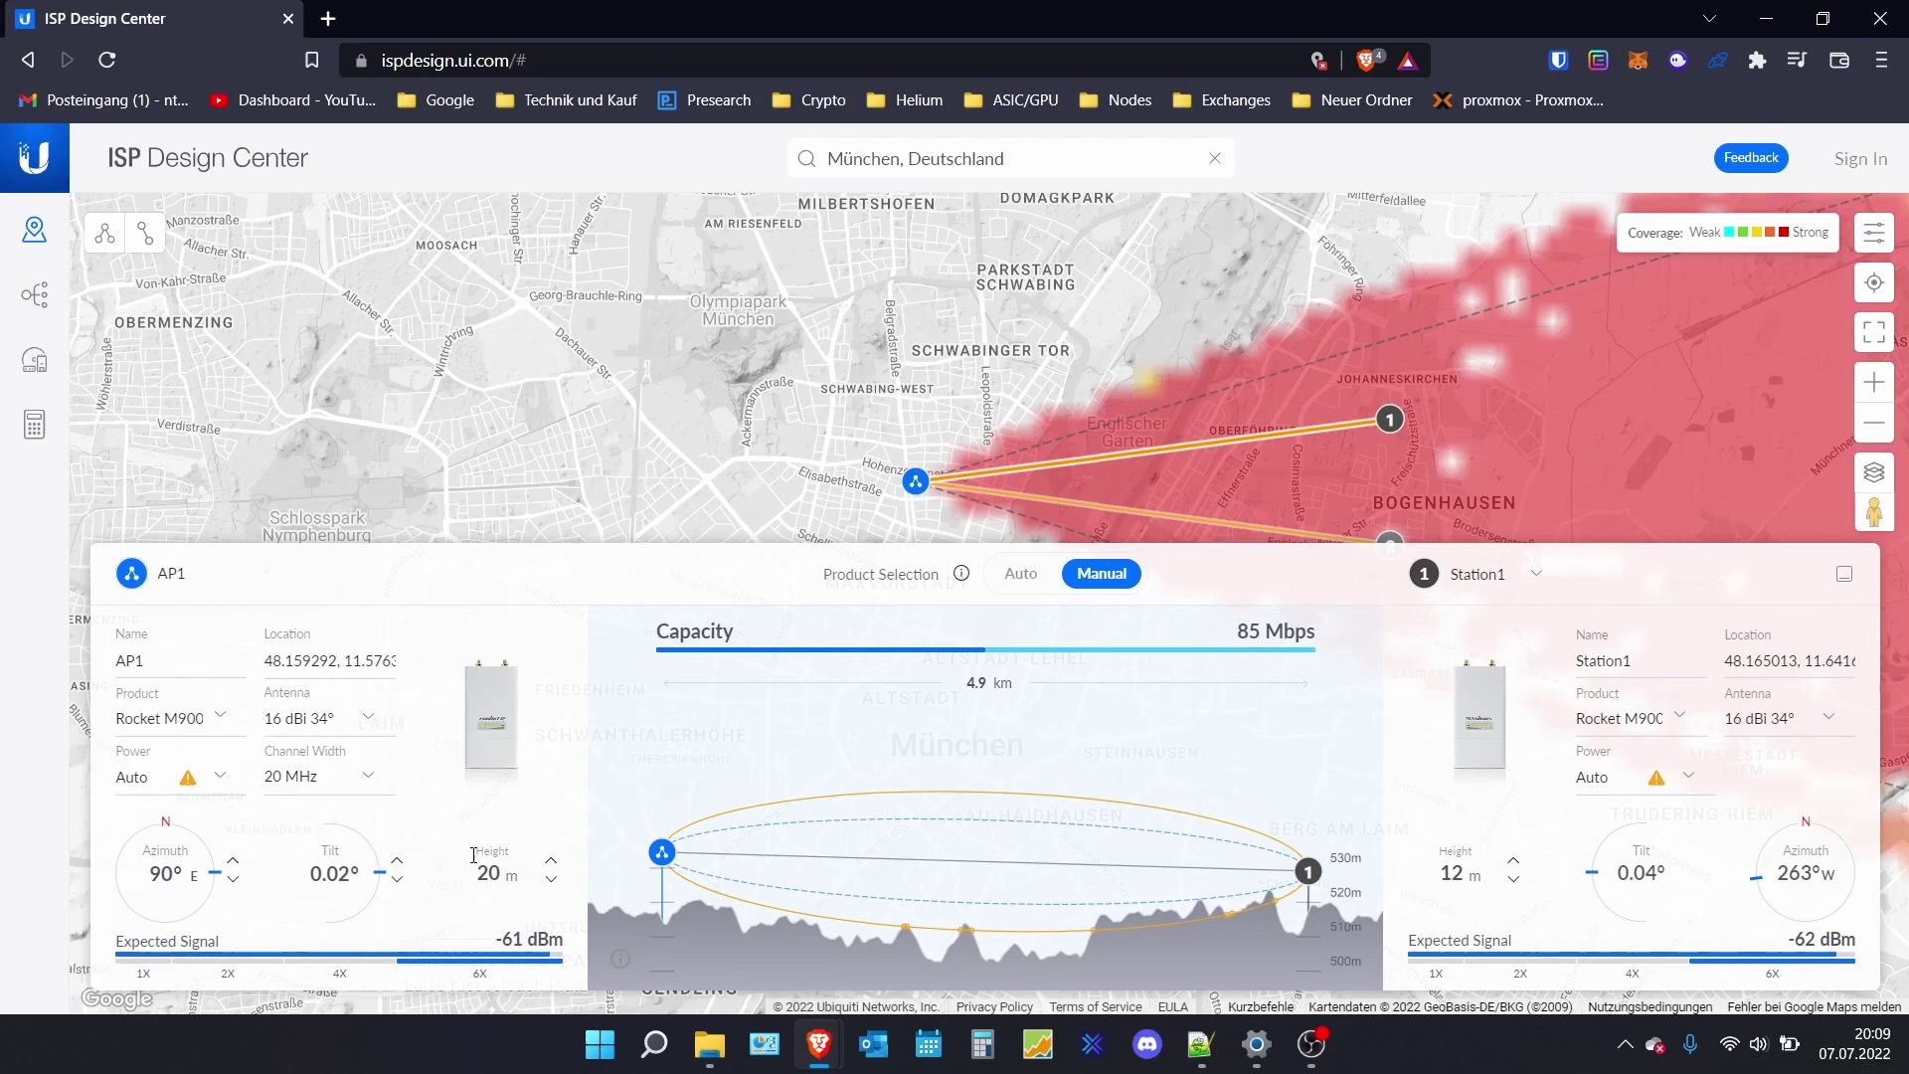
- Create and assign a custom 8 dBi 360° antenna to AP1, then zoom out over München
{"action": "left_click", "coordinate": [374, 720]}
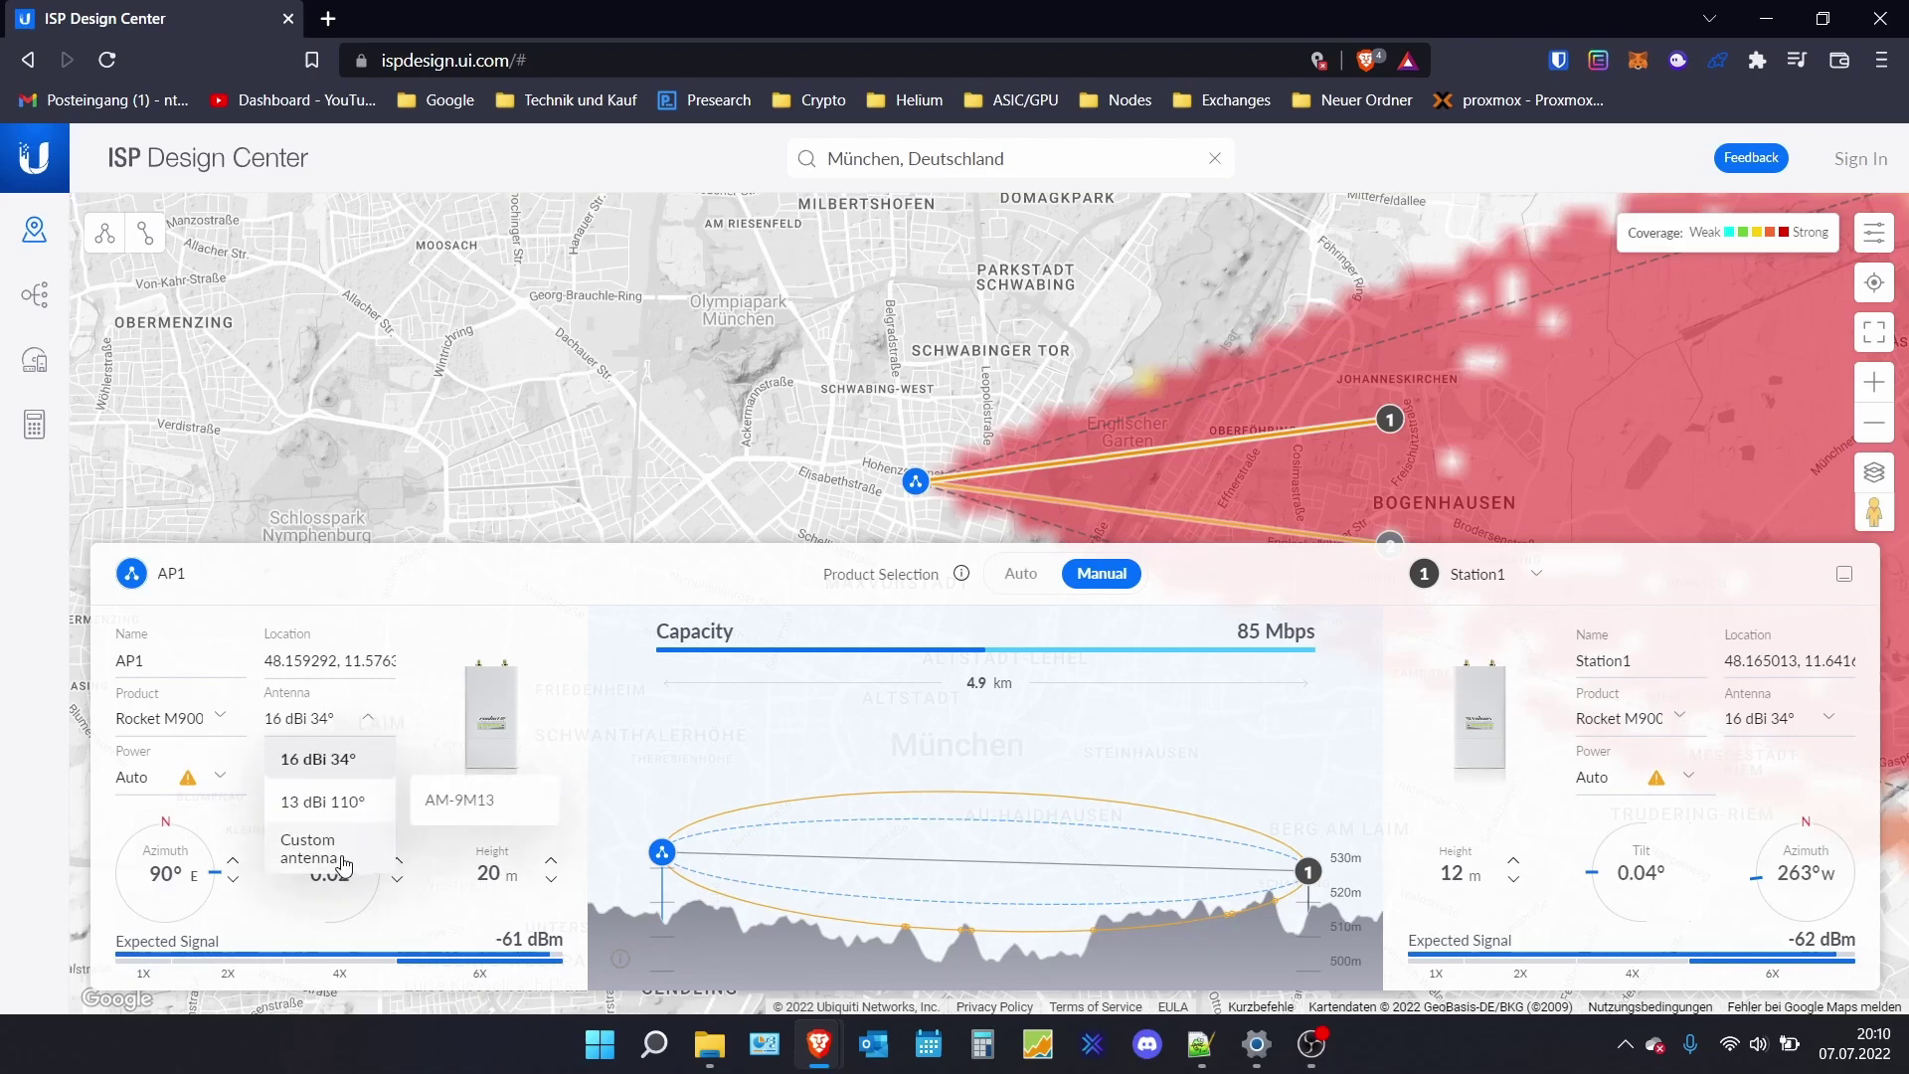
{"action": "left_click", "coordinate": [303, 848]}
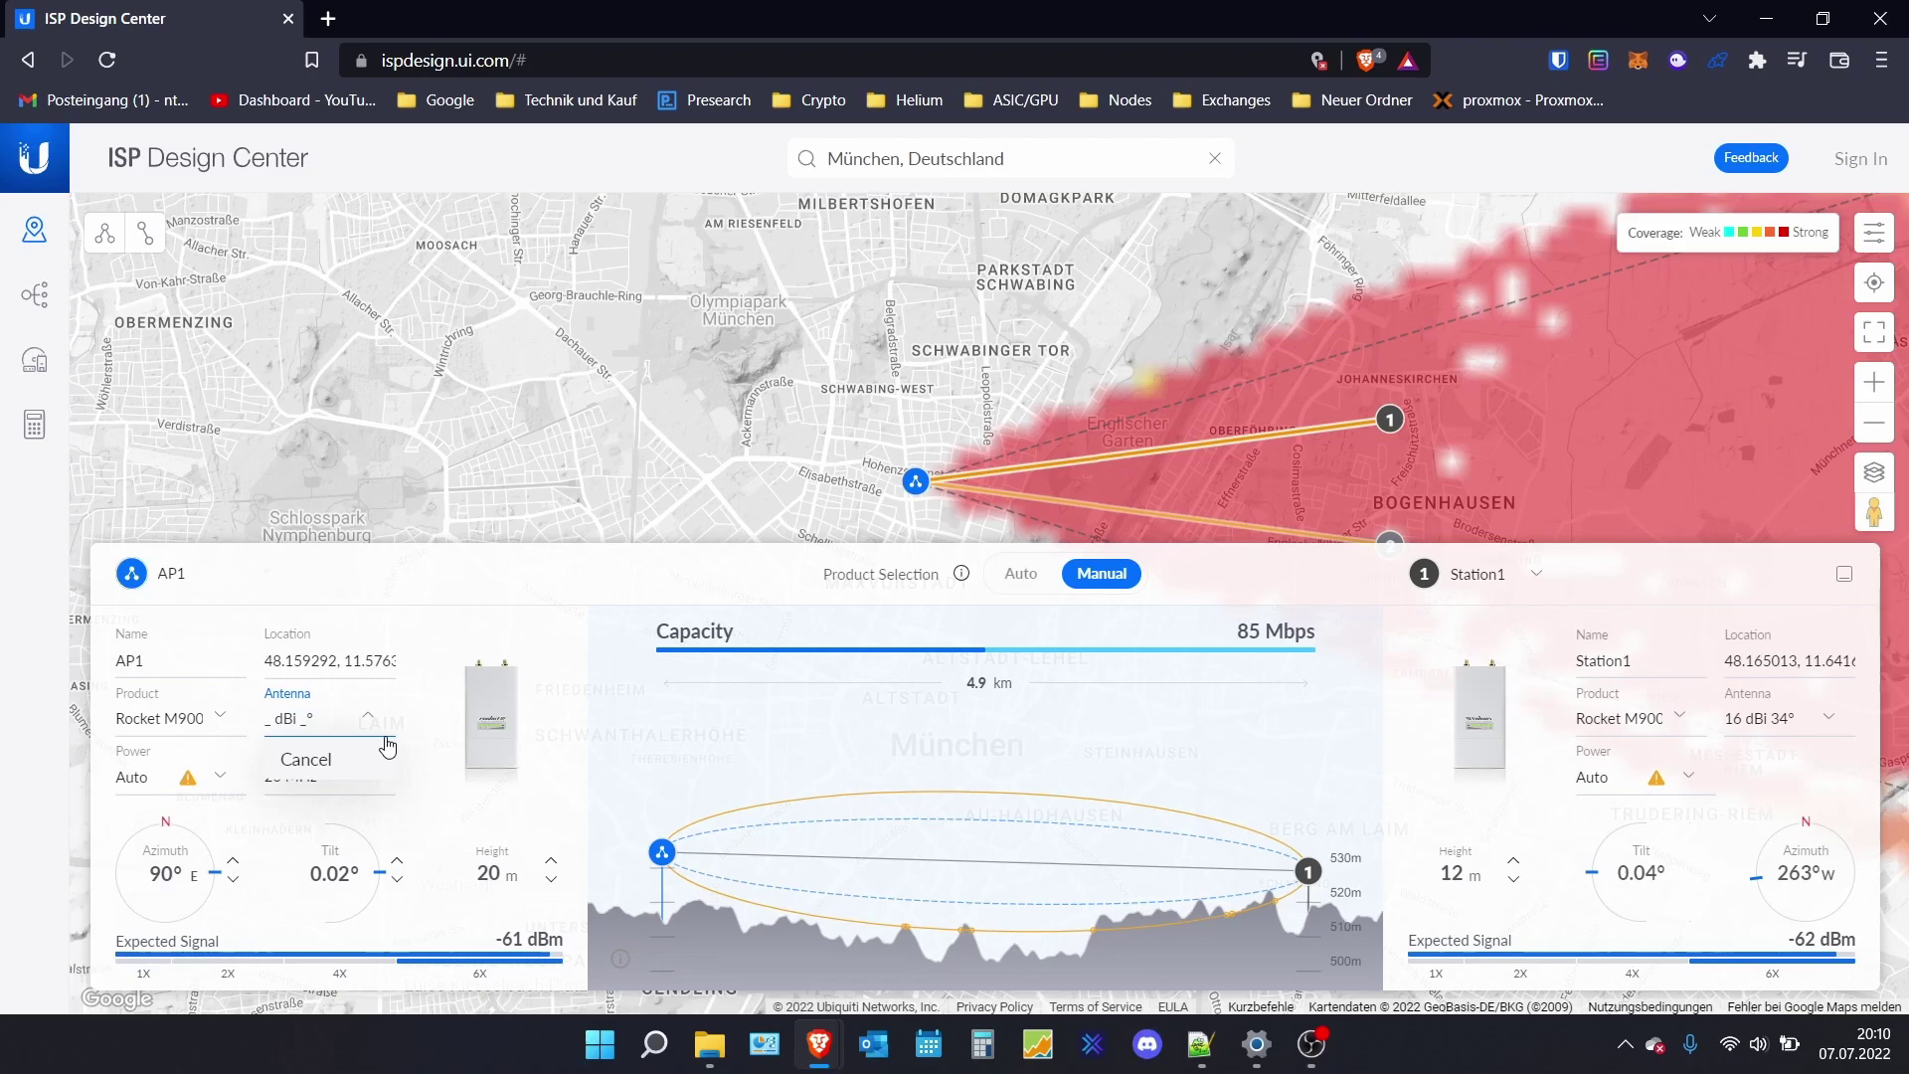
{"action": "type", "text": "8"}
{"action": "type", "text": "360"}
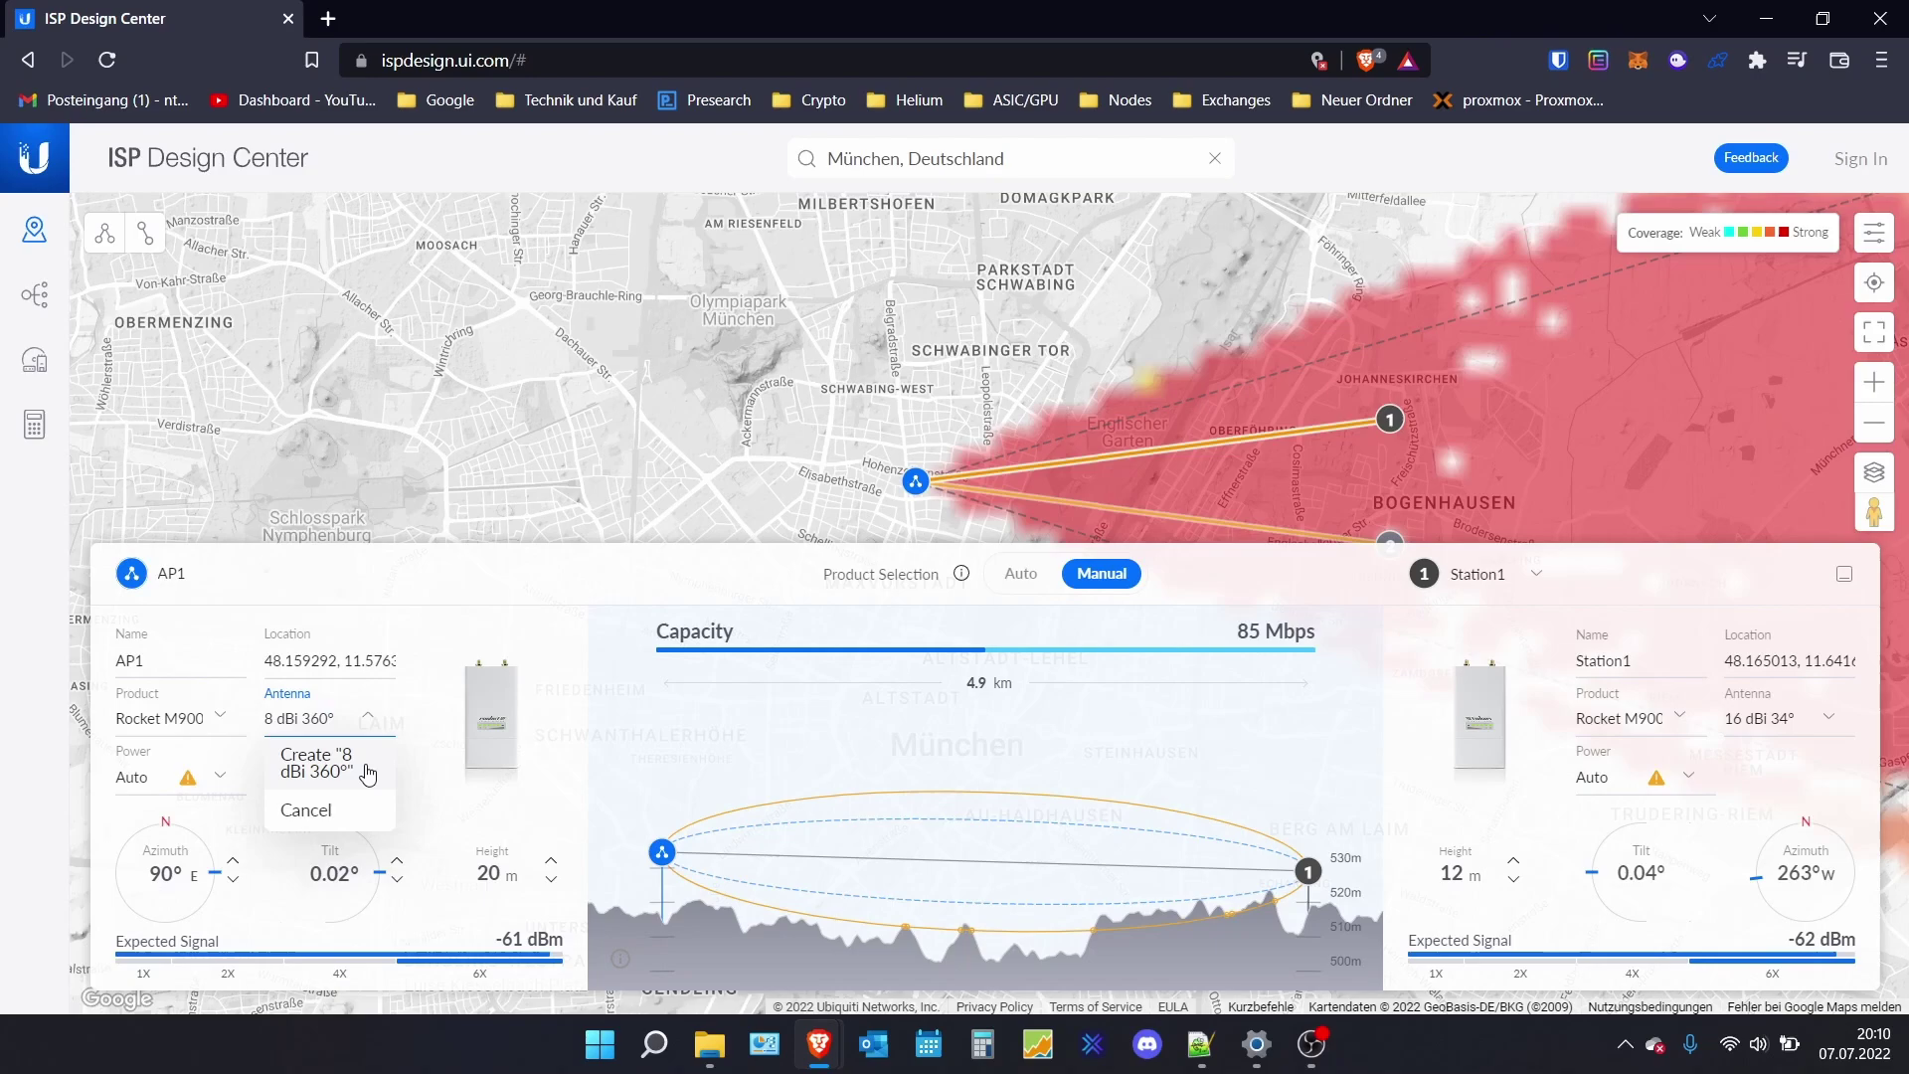
{"action": "left_click", "coordinate": [296, 776]}
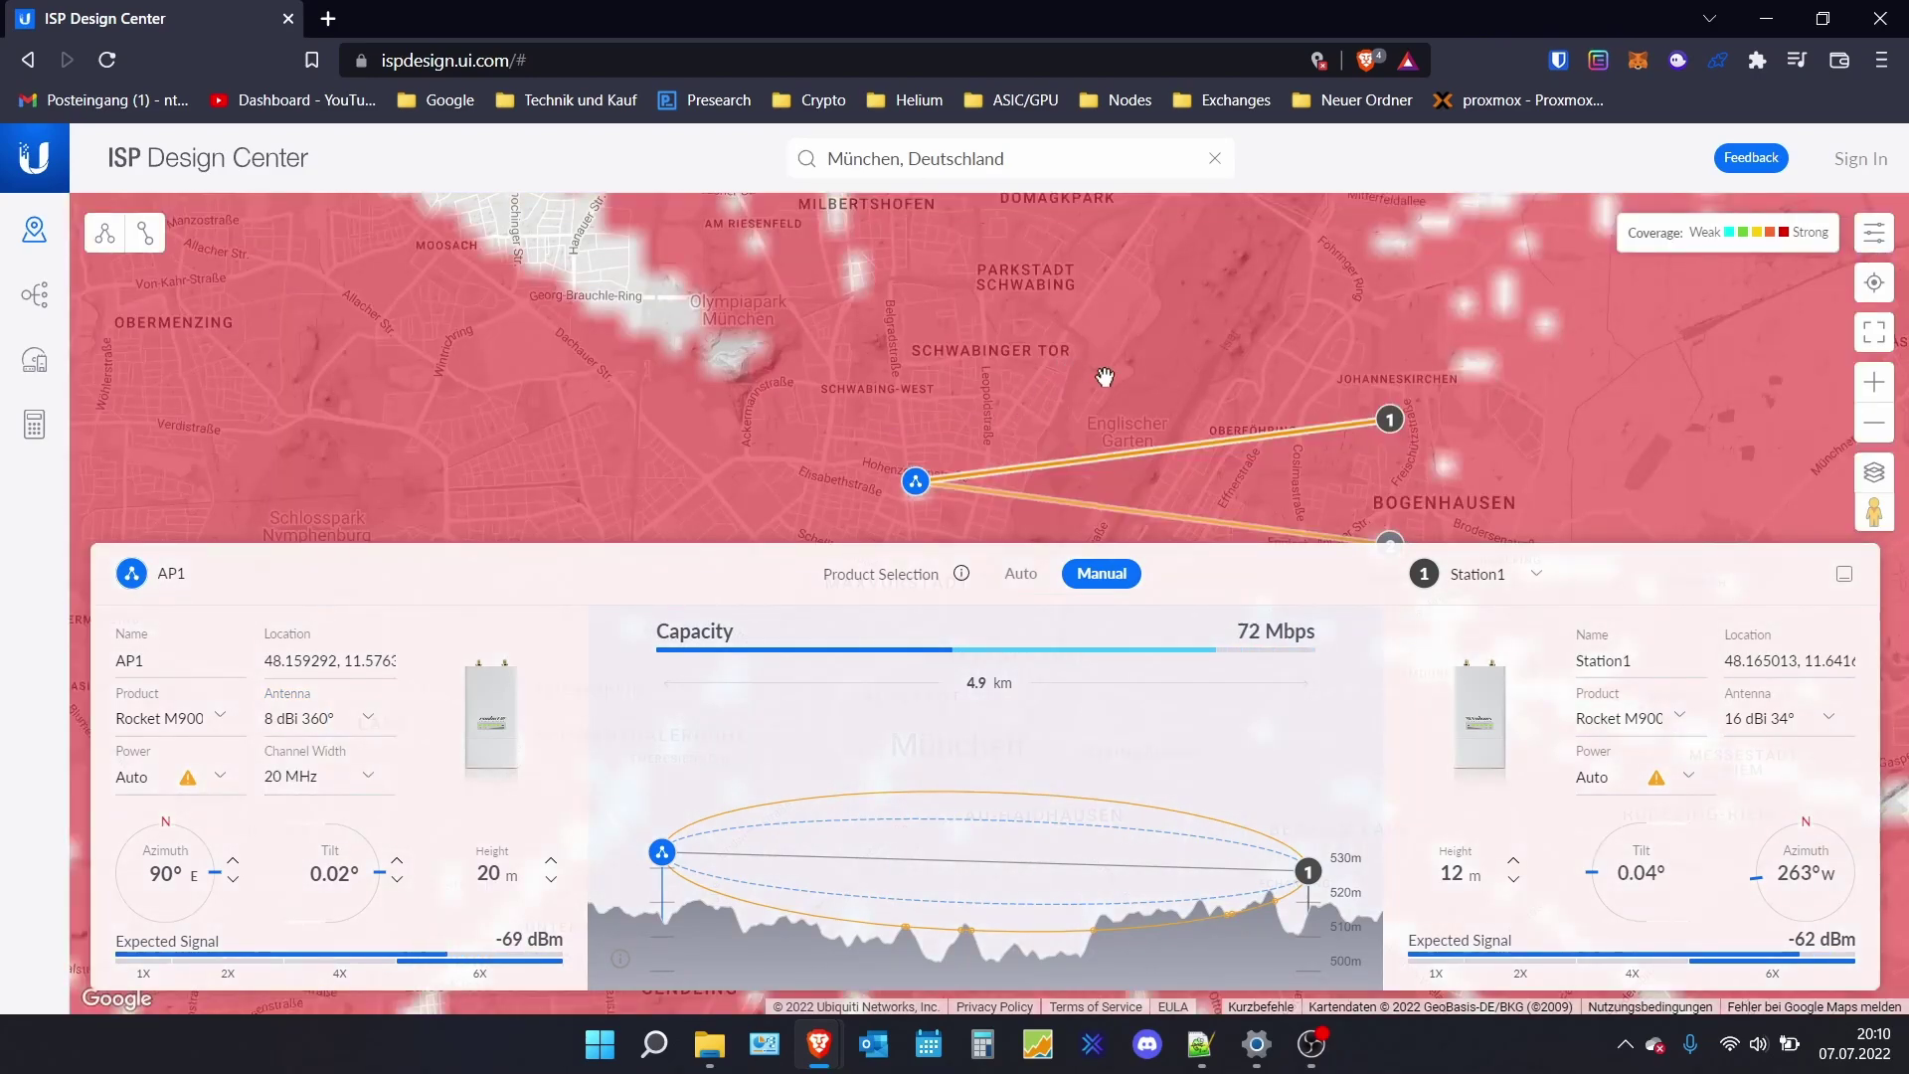
{"action": "left_click_drag", "start_coordinate": [1105, 377], "coordinate": [1035, 369]}
{"action": "scroll", "coordinate": [1100, 358], "scroll_direction": "down", "scroll_amount": 3}
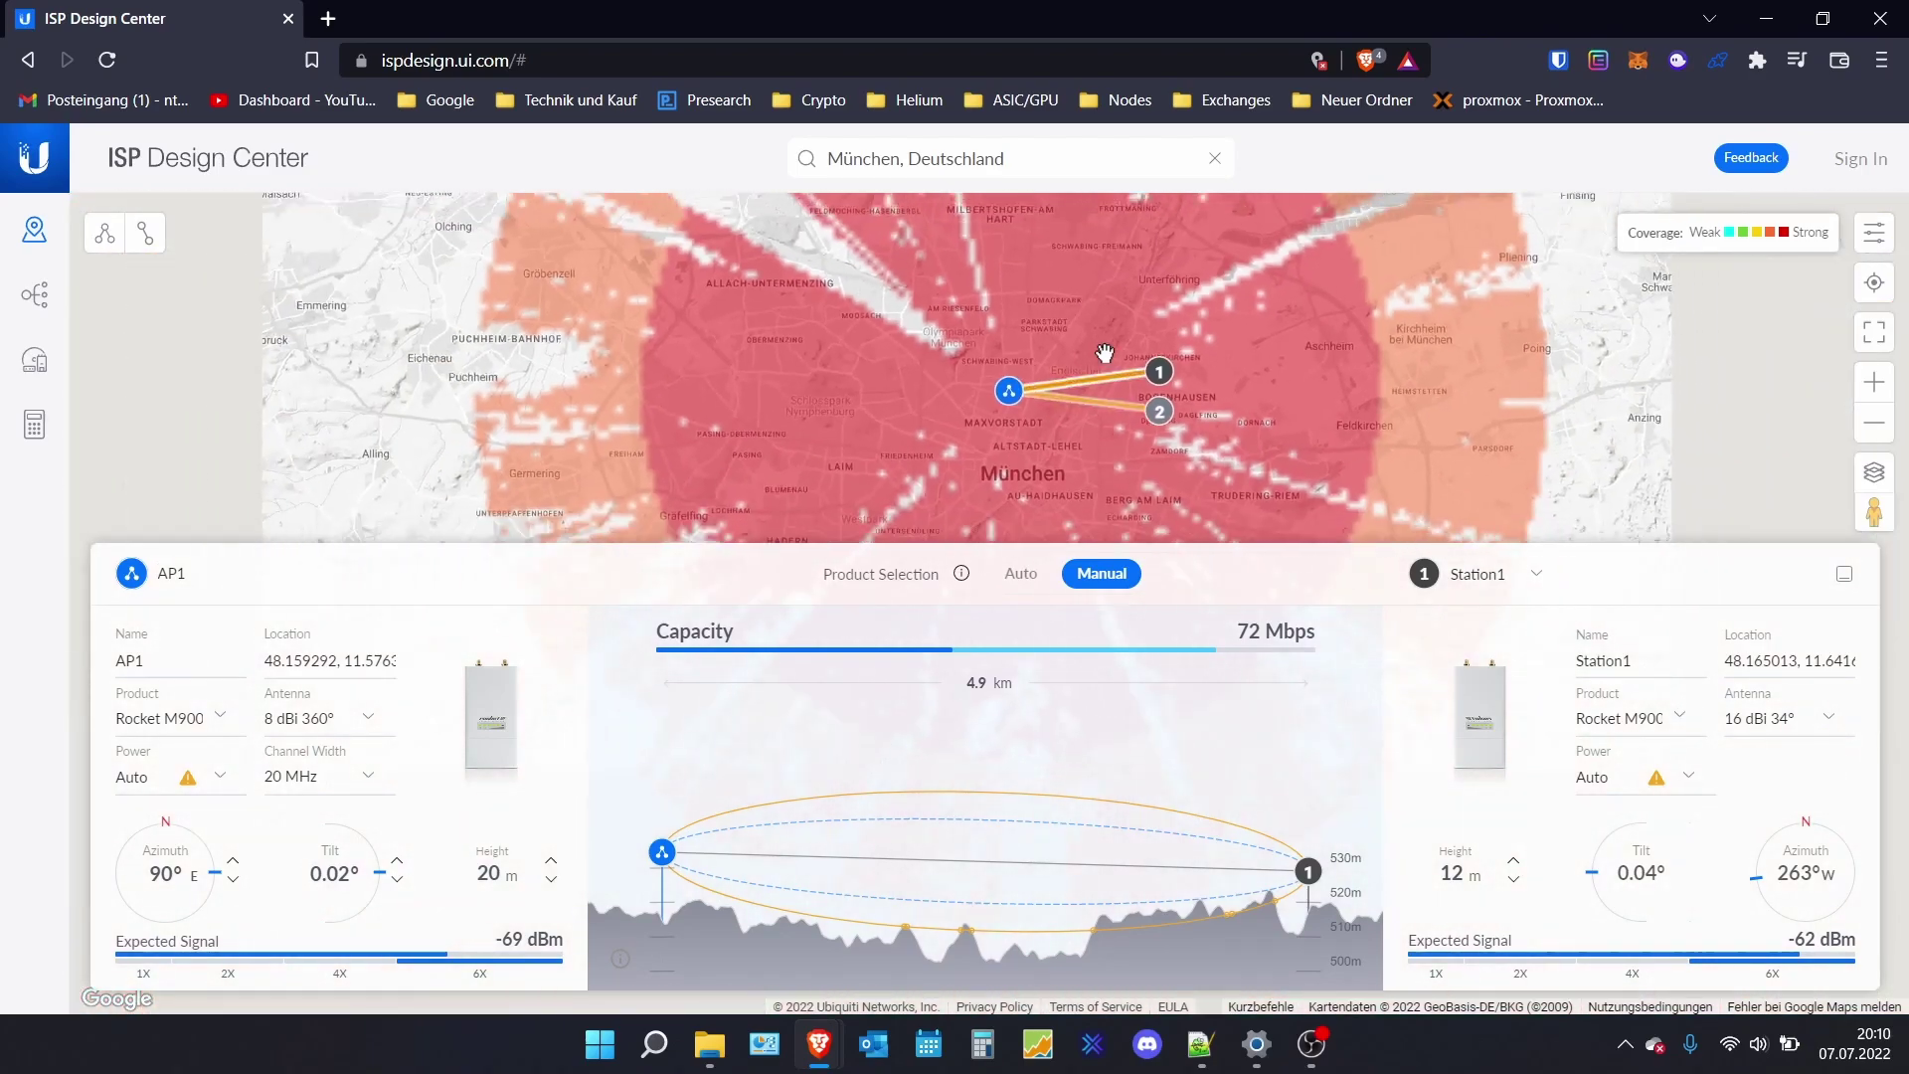
{"action": "left_click_drag", "start_coordinate": [1290, 387], "coordinate": [1144, 430]}
- Zoom back to the AP1 site and choose 14 dBm in AP1's Power list
{"action": "scroll", "coordinate": [1143, 429], "scroll_direction": "up", "scroll_amount": 2}
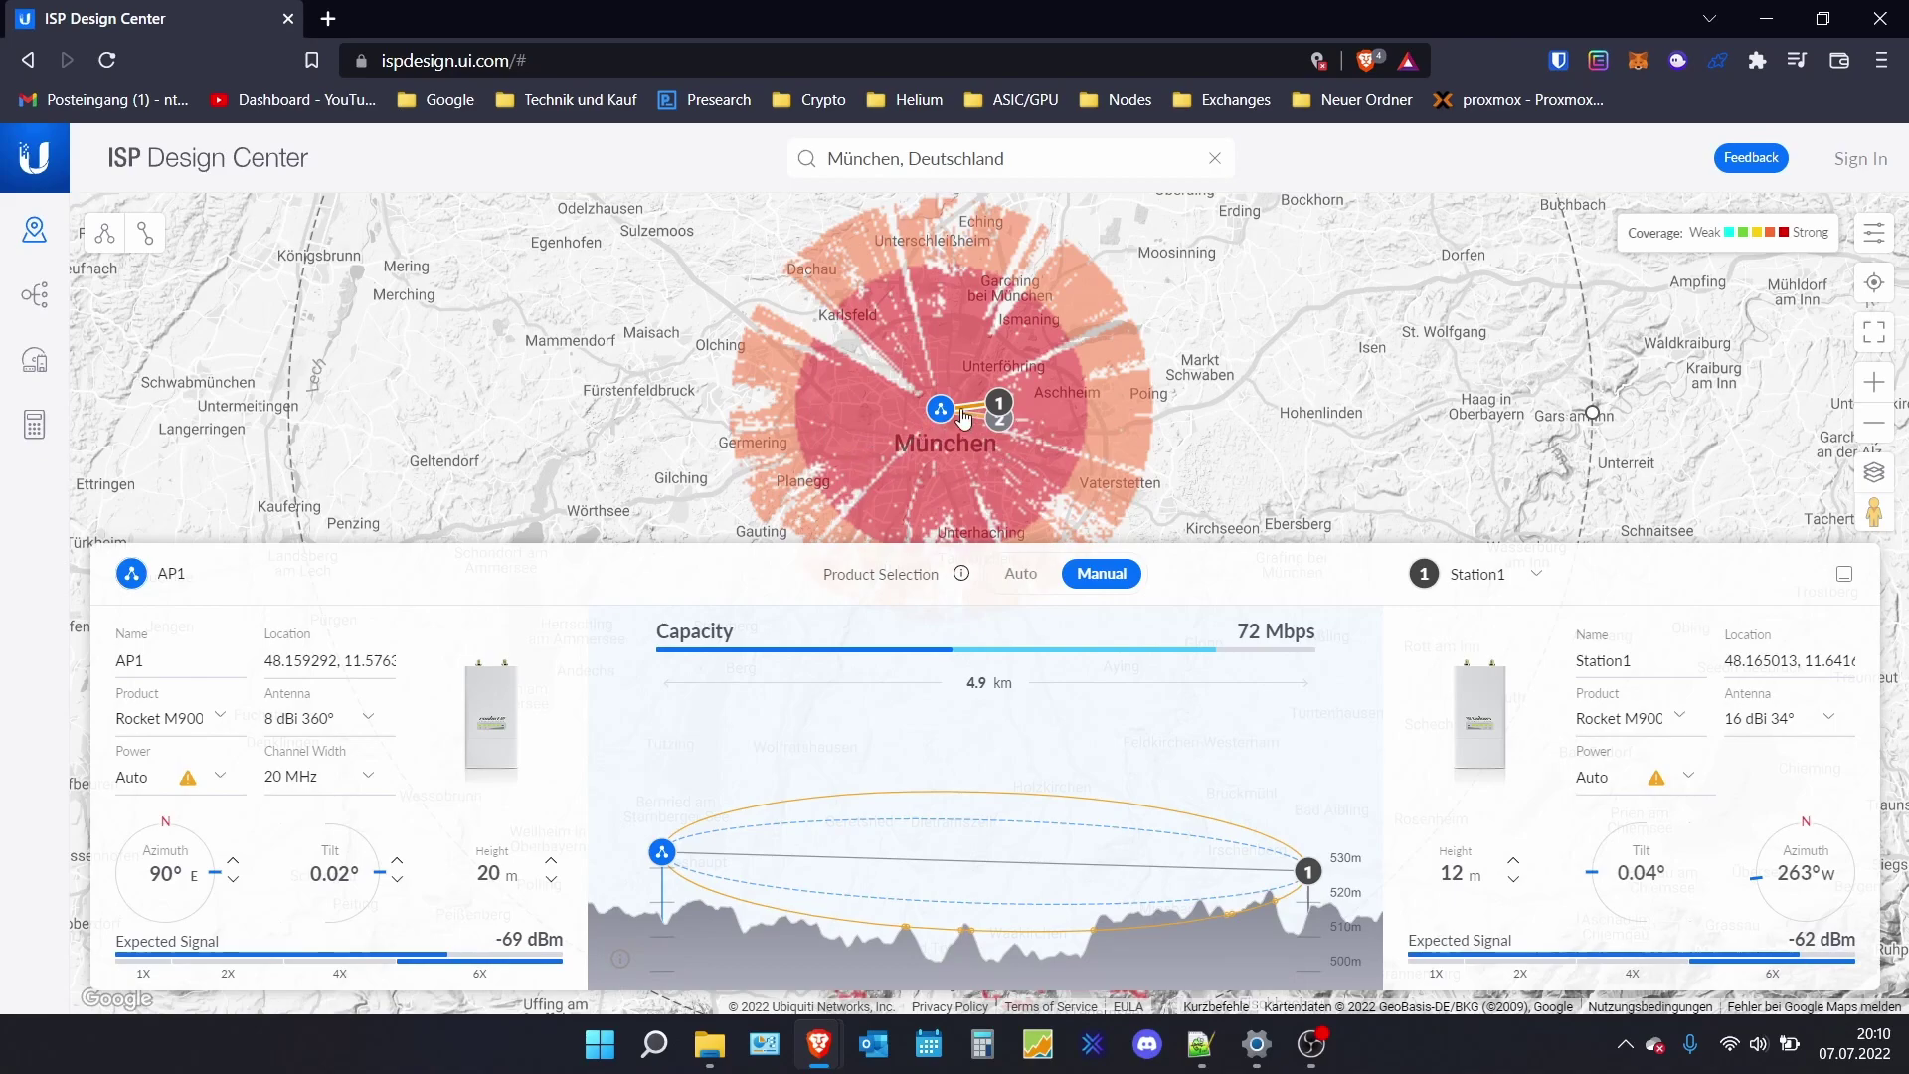
{"action": "scroll", "coordinate": [920, 426], "scroll_direction": "up", "scroll_amount": 1}
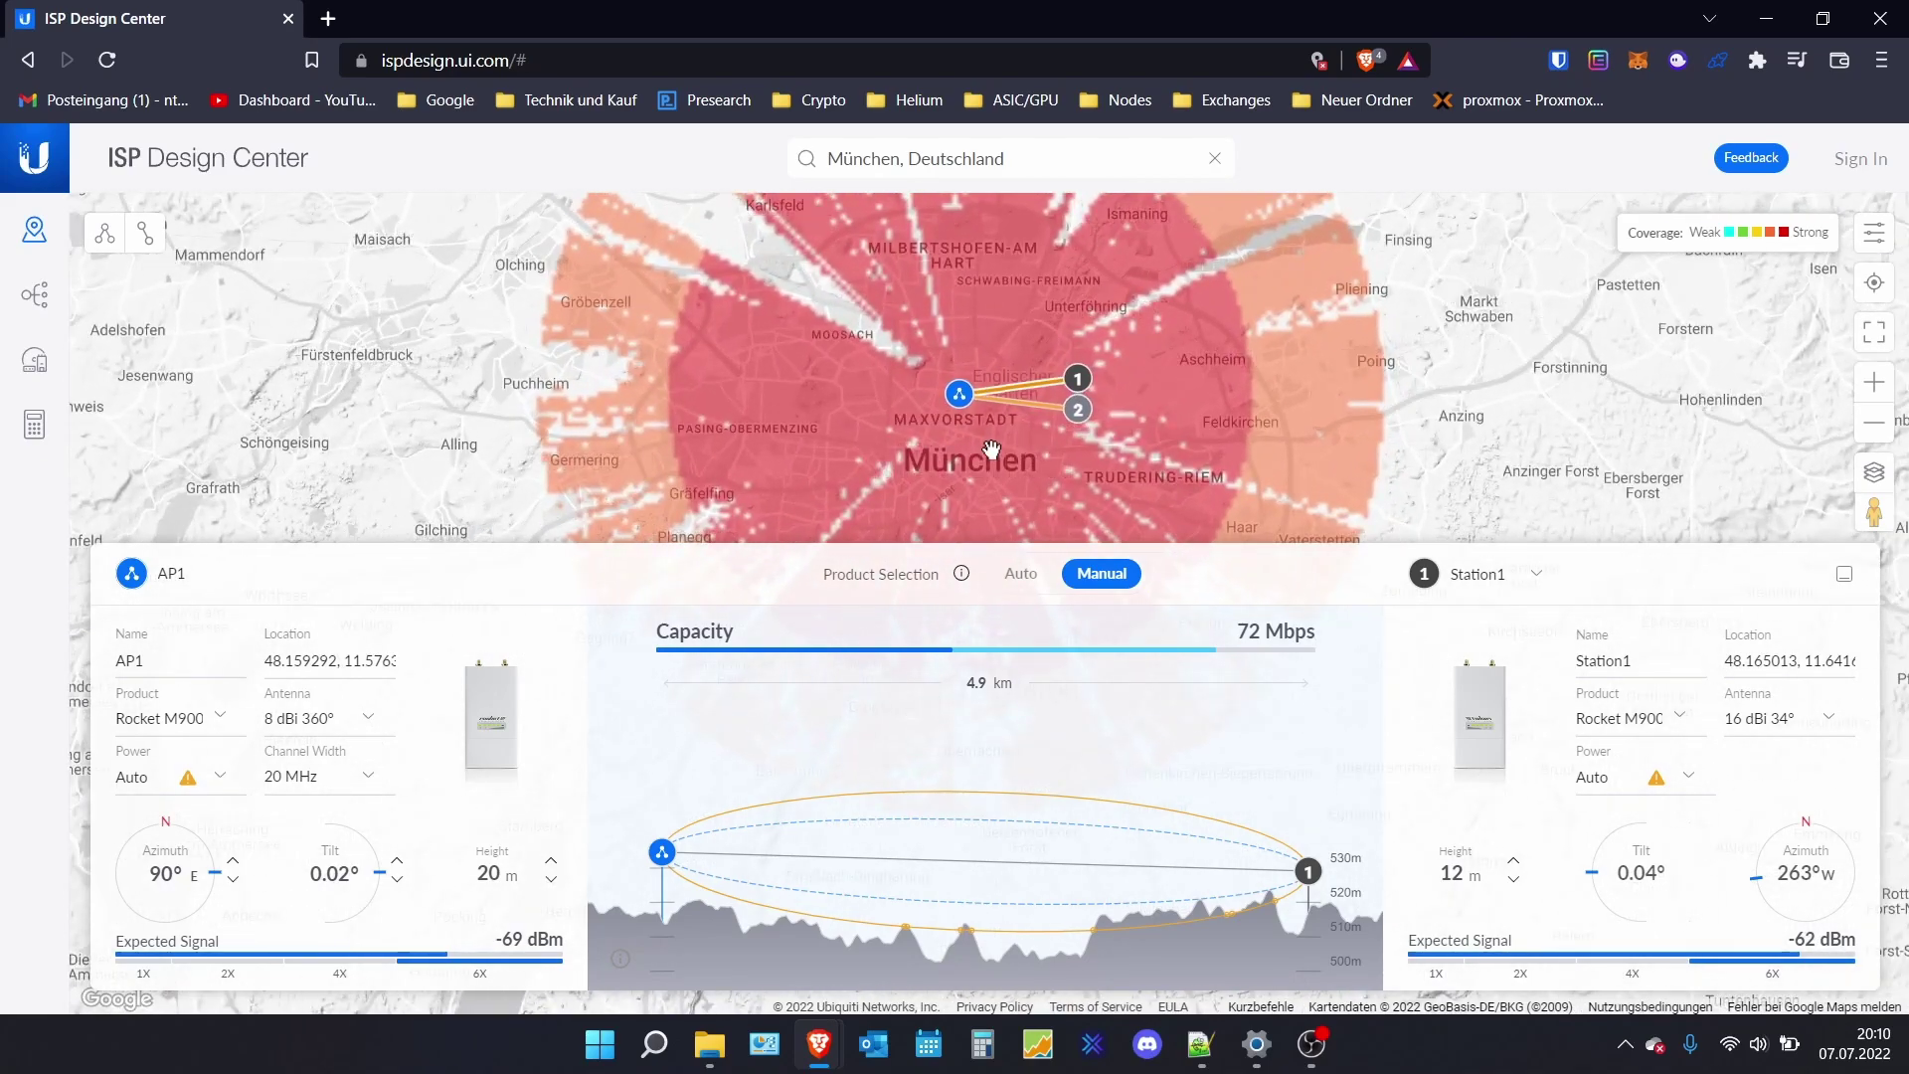
{"action": "left_click_drag", "start_coordinate": [1011, 337], "coordinate": [954, 381]}
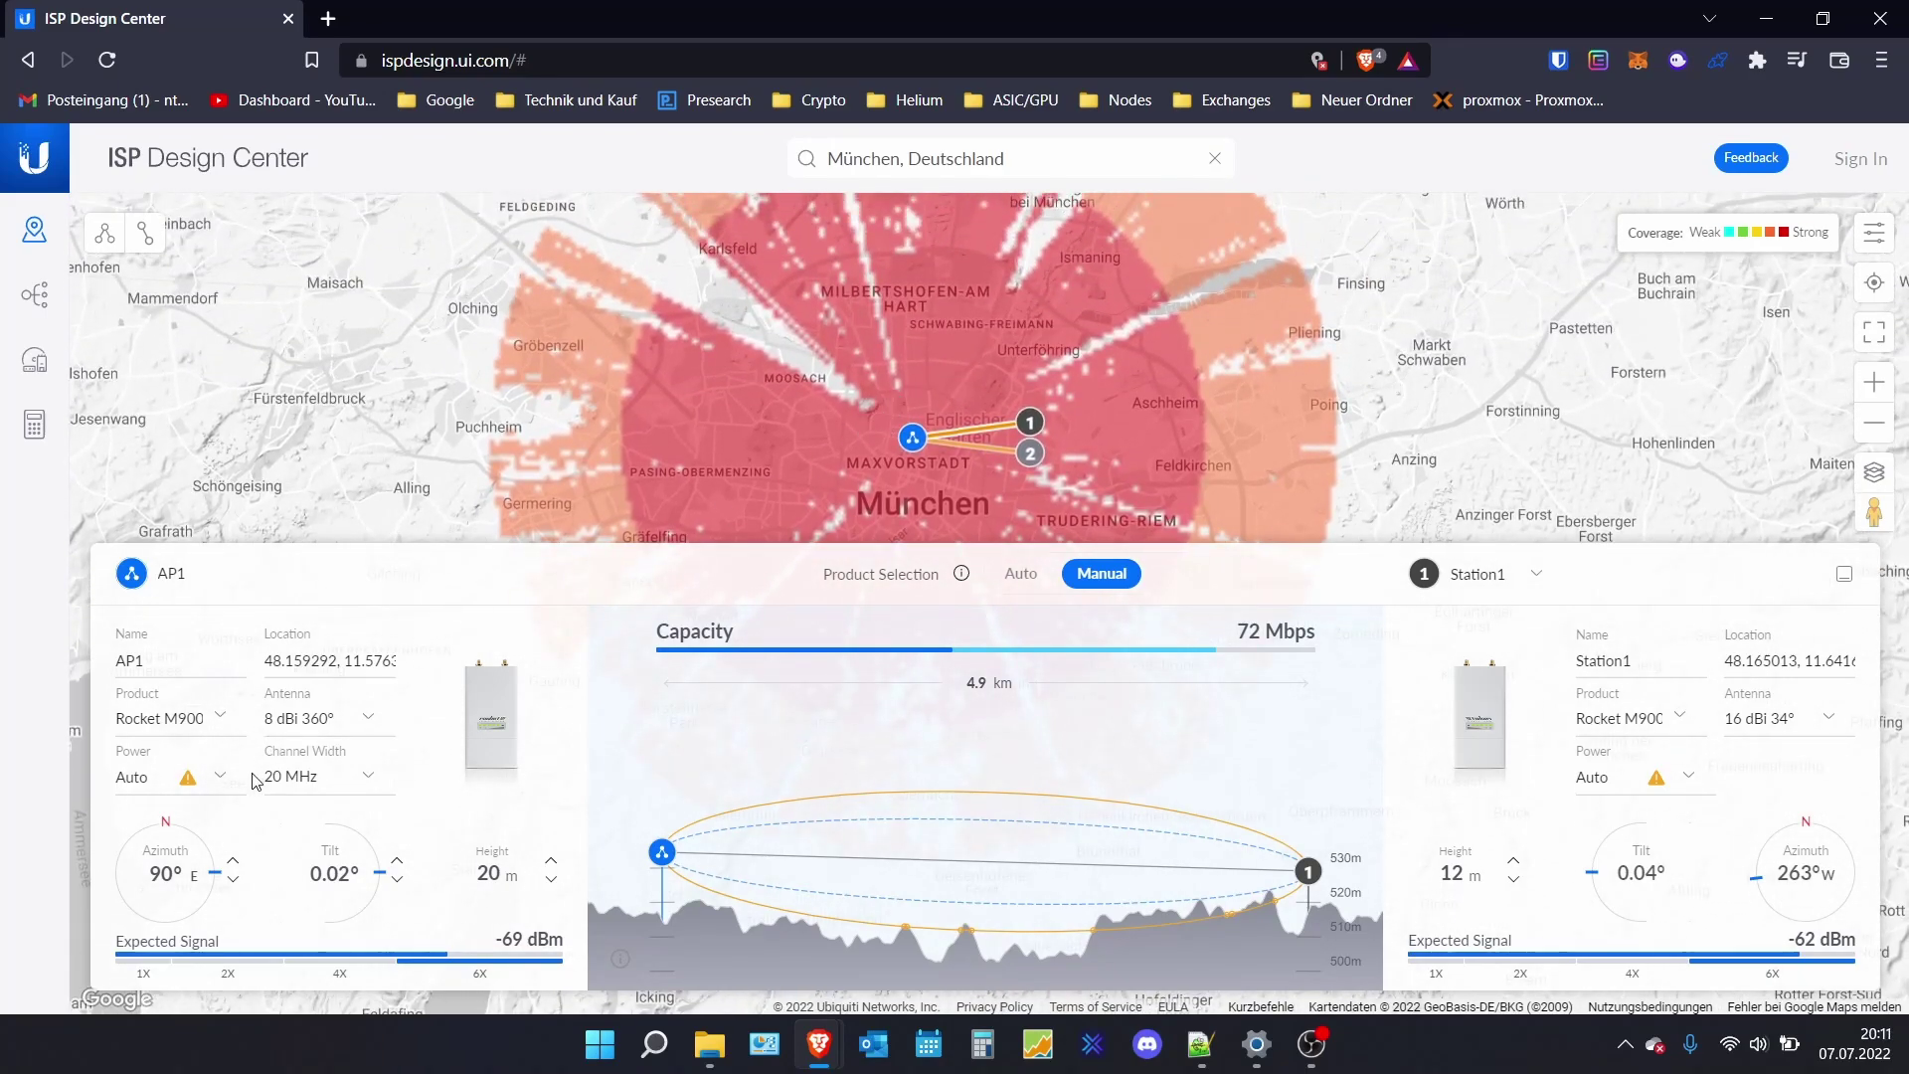
{"action": "left_click", "coordinate": [222, 784]}
{"action": "scroll", "coordinate": [204, 872], "scroll_direction": "down", "scroll_amount": 5}
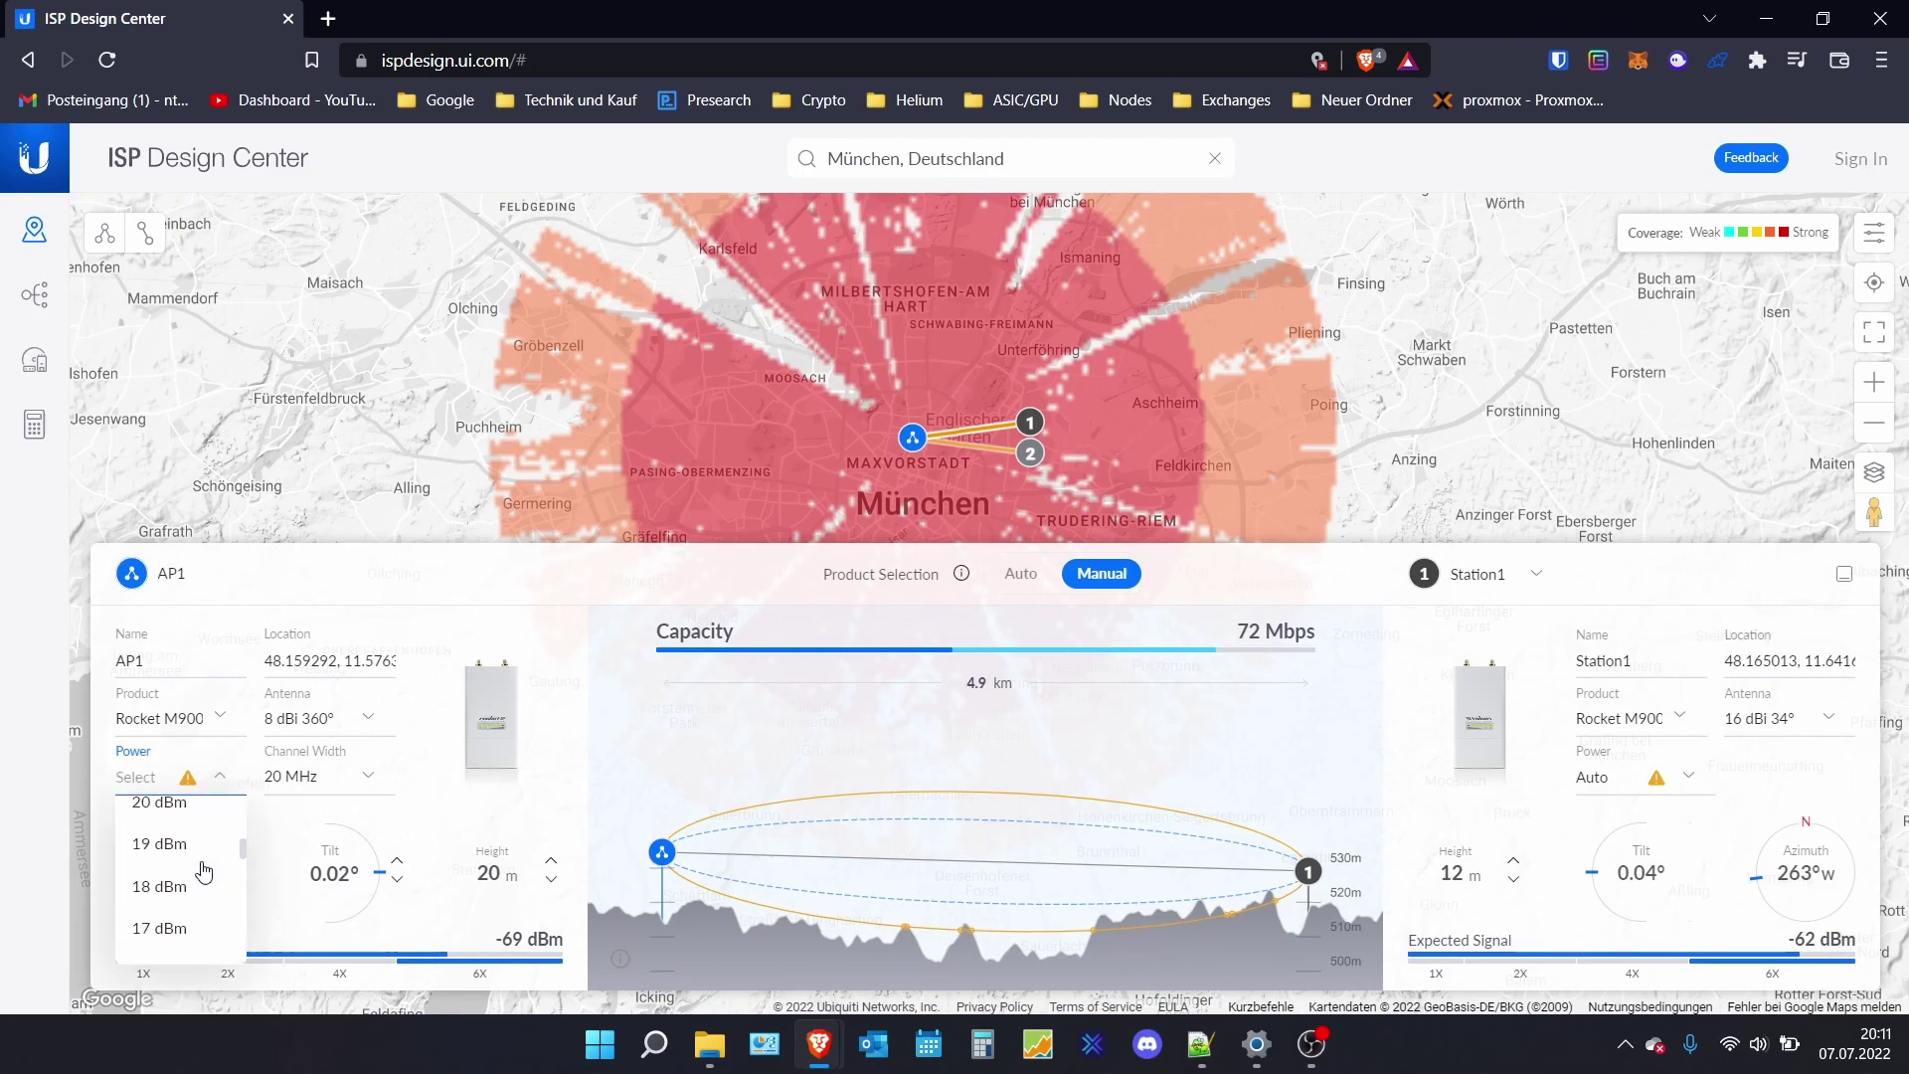
{"action": "scroll", "coordinate": [199, 885], "scroll_direction": "down", "scroll_amount": 2}
{"action": "scroll", "coordinate": [189, 900], "scroll_direction": "up", "scroll_amount": 2}
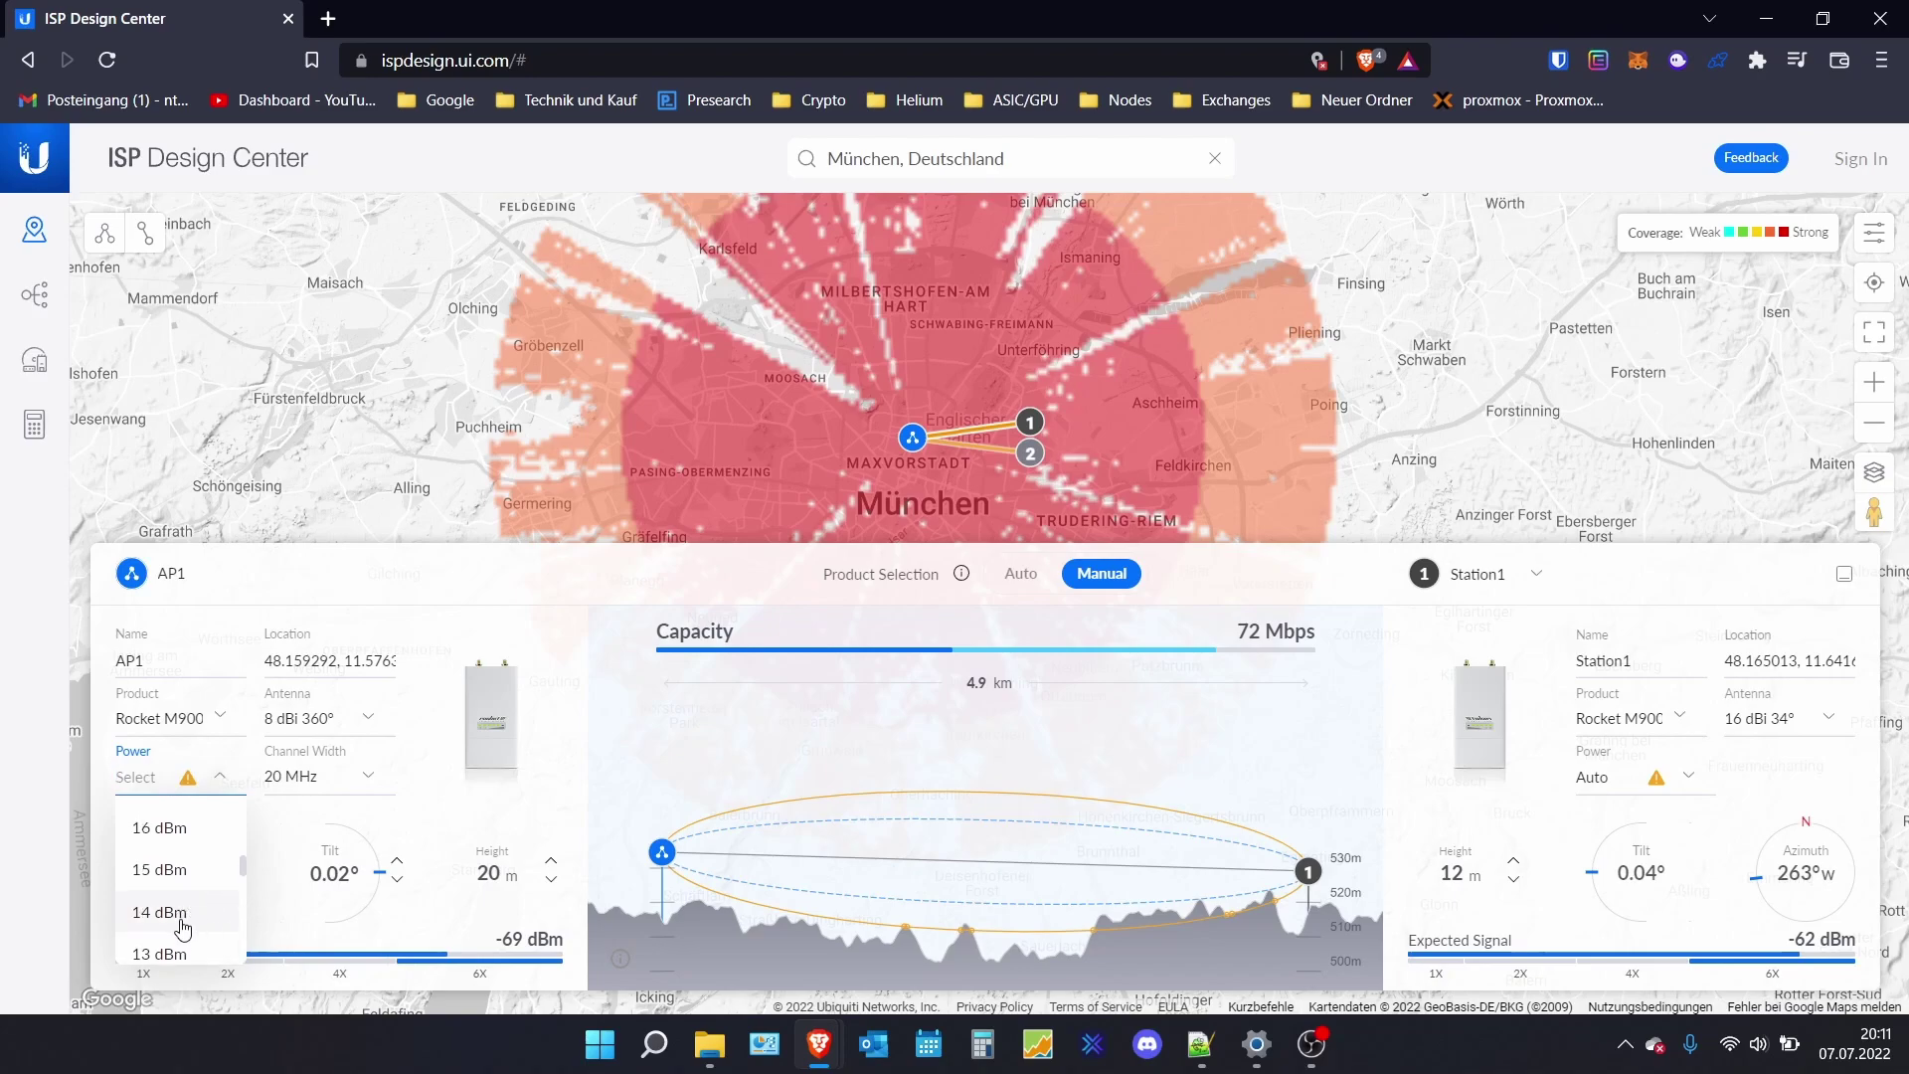
{"action": "left_click", "coordinate": [189, 912]}
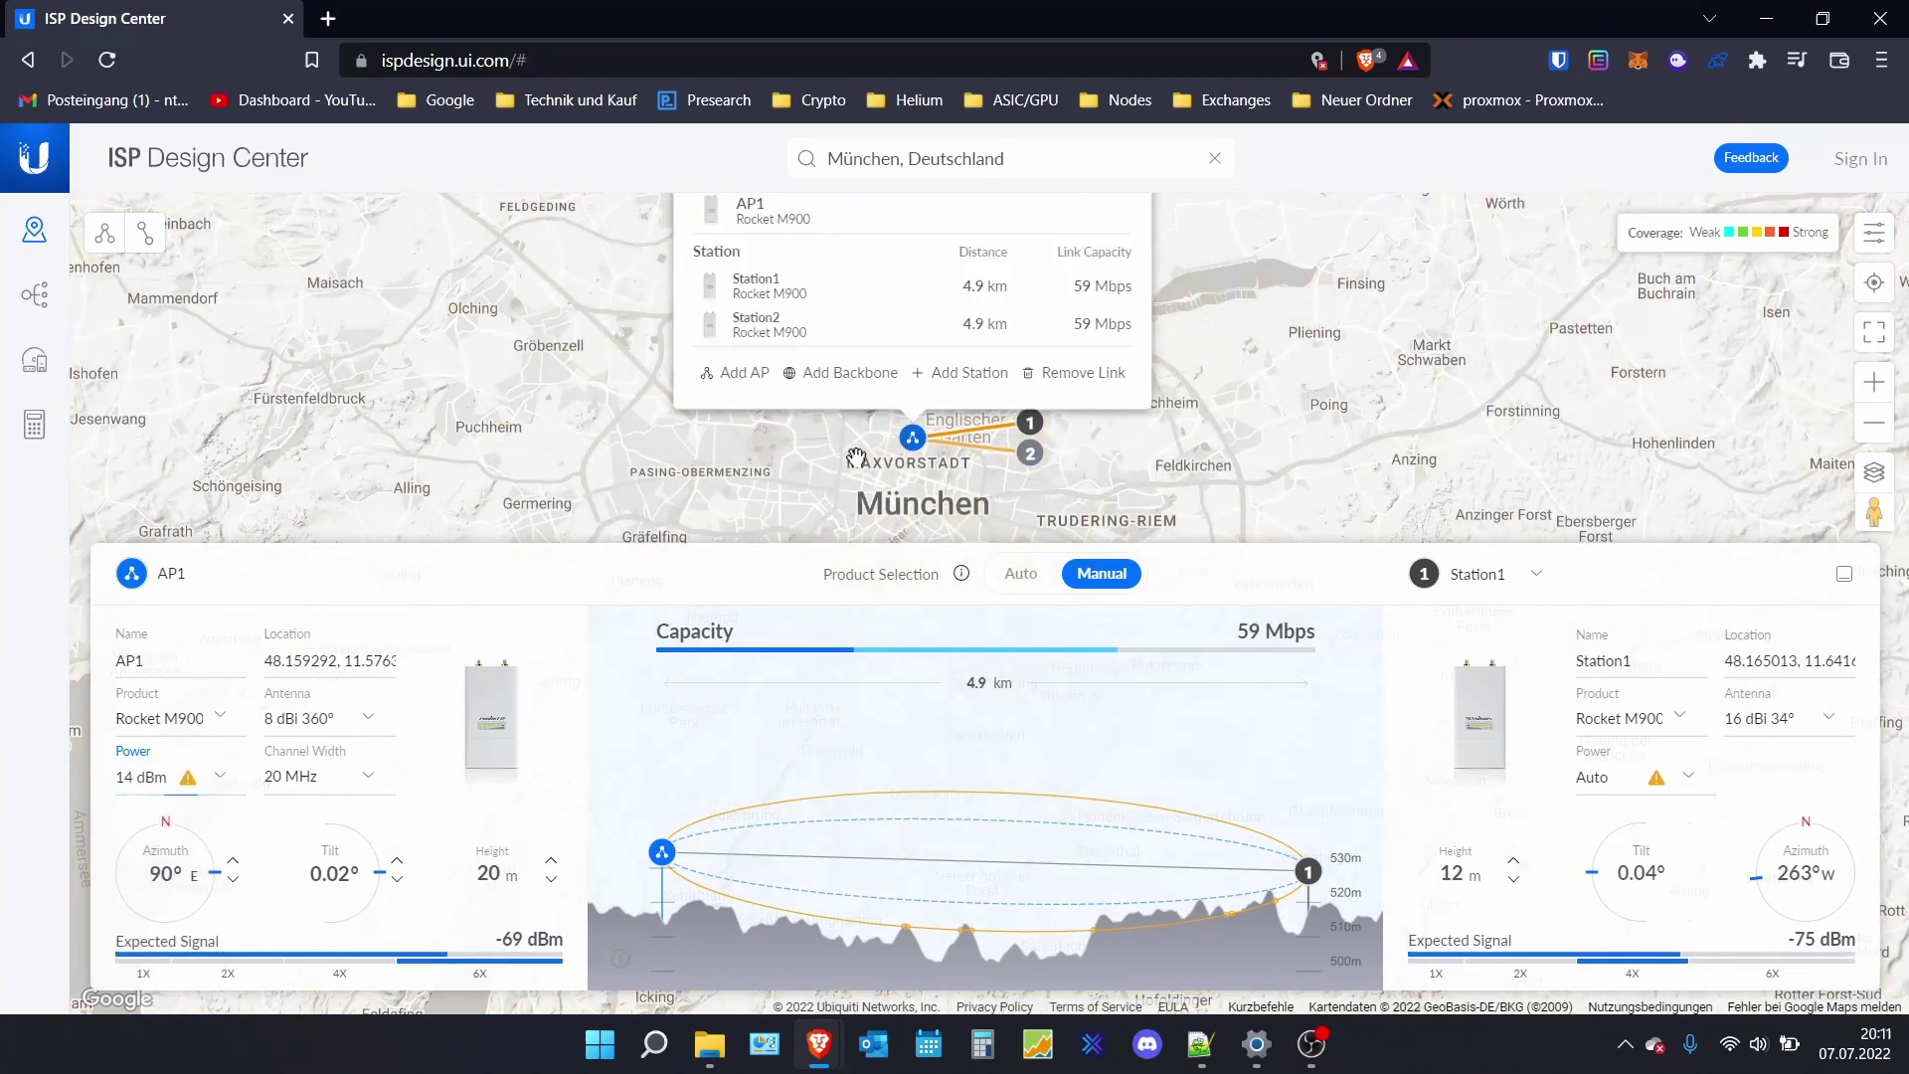
- Collapse the link details panel to its capacity bar, showing the 59 Mbps summary
{"action": "mouse_move", "coordinate": [1140, 460]}
{"action": "left_mouse_down"}
{"action": "mouse_move", "coordinate": [1206, 406]}
{"action": "mouse_move", "coordinate": [1109, 348]}
{"action": "mouse_move", "coordinate": [1117, 453]}
{"action": "left_mouse_up"}
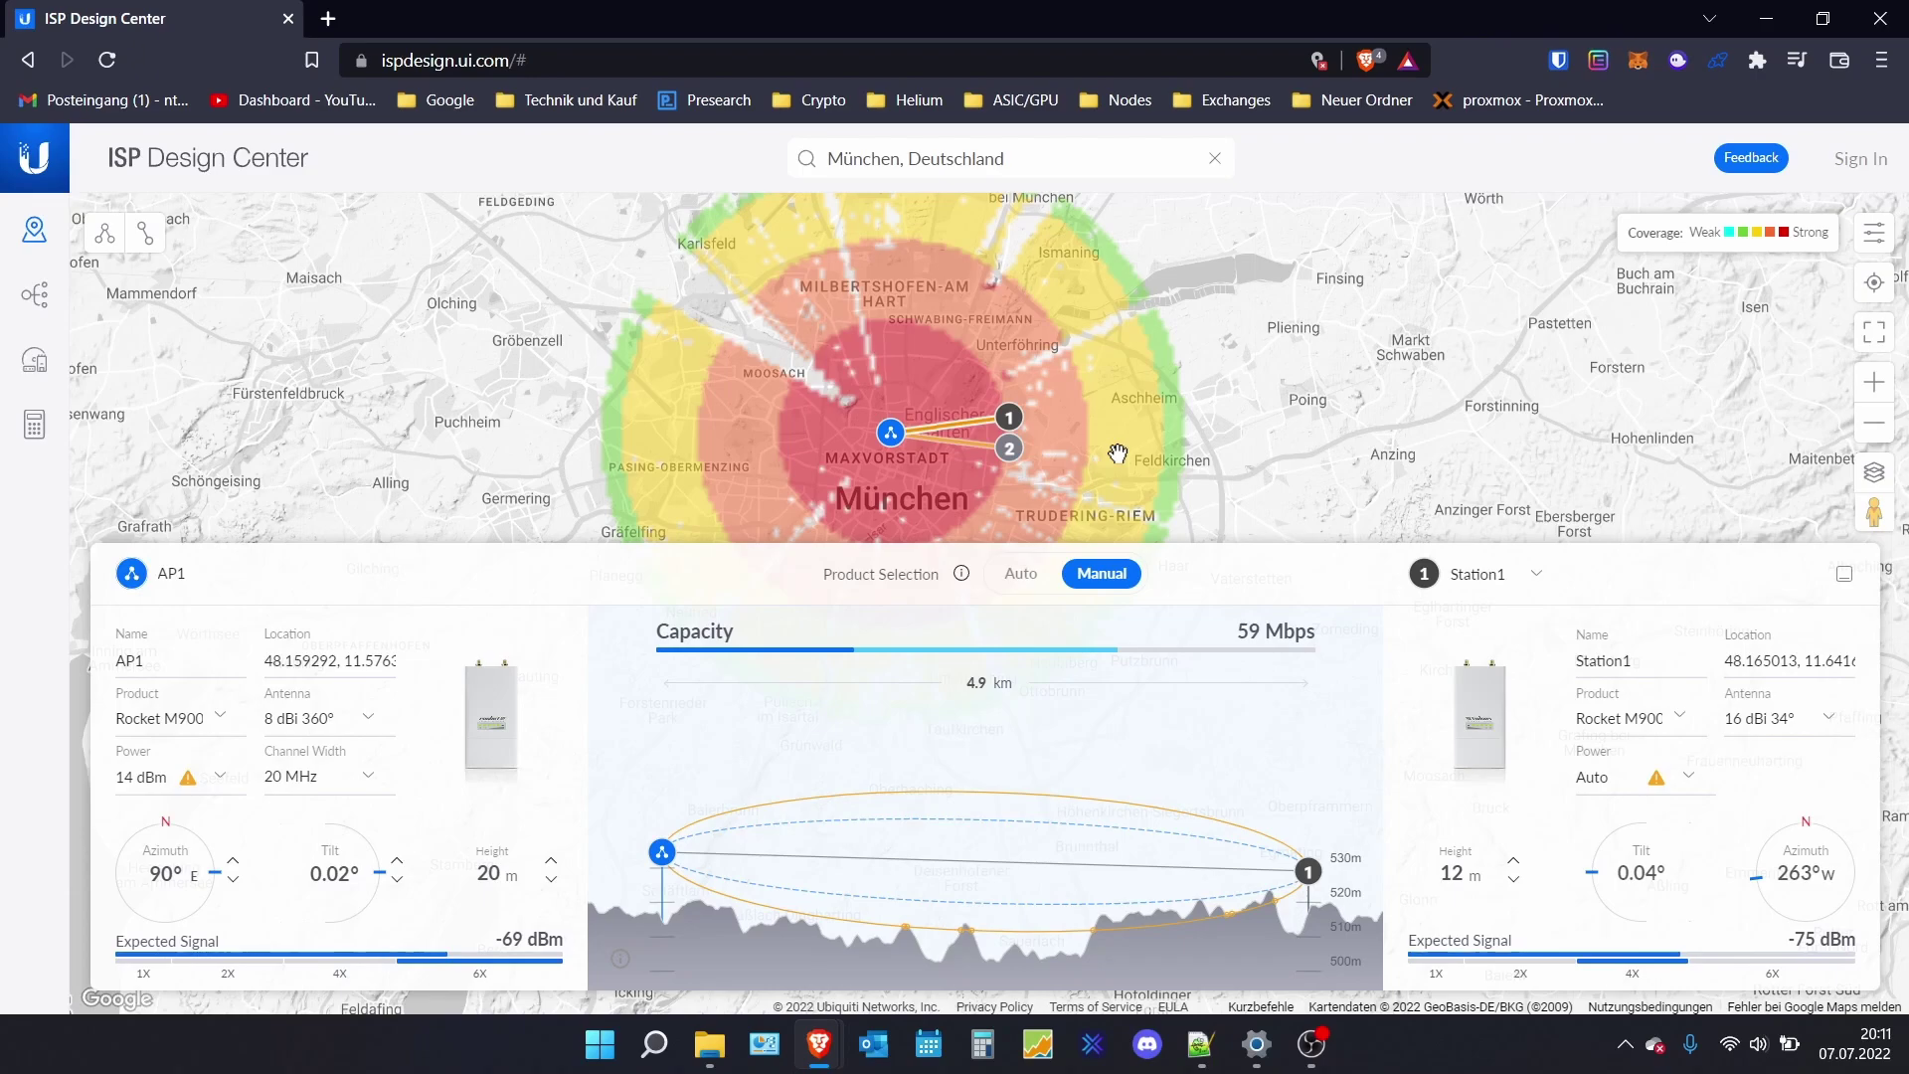
{"action": "left_click_drag", "start_coordinate": [1301, 424], "coordinate": [1322, 434]}
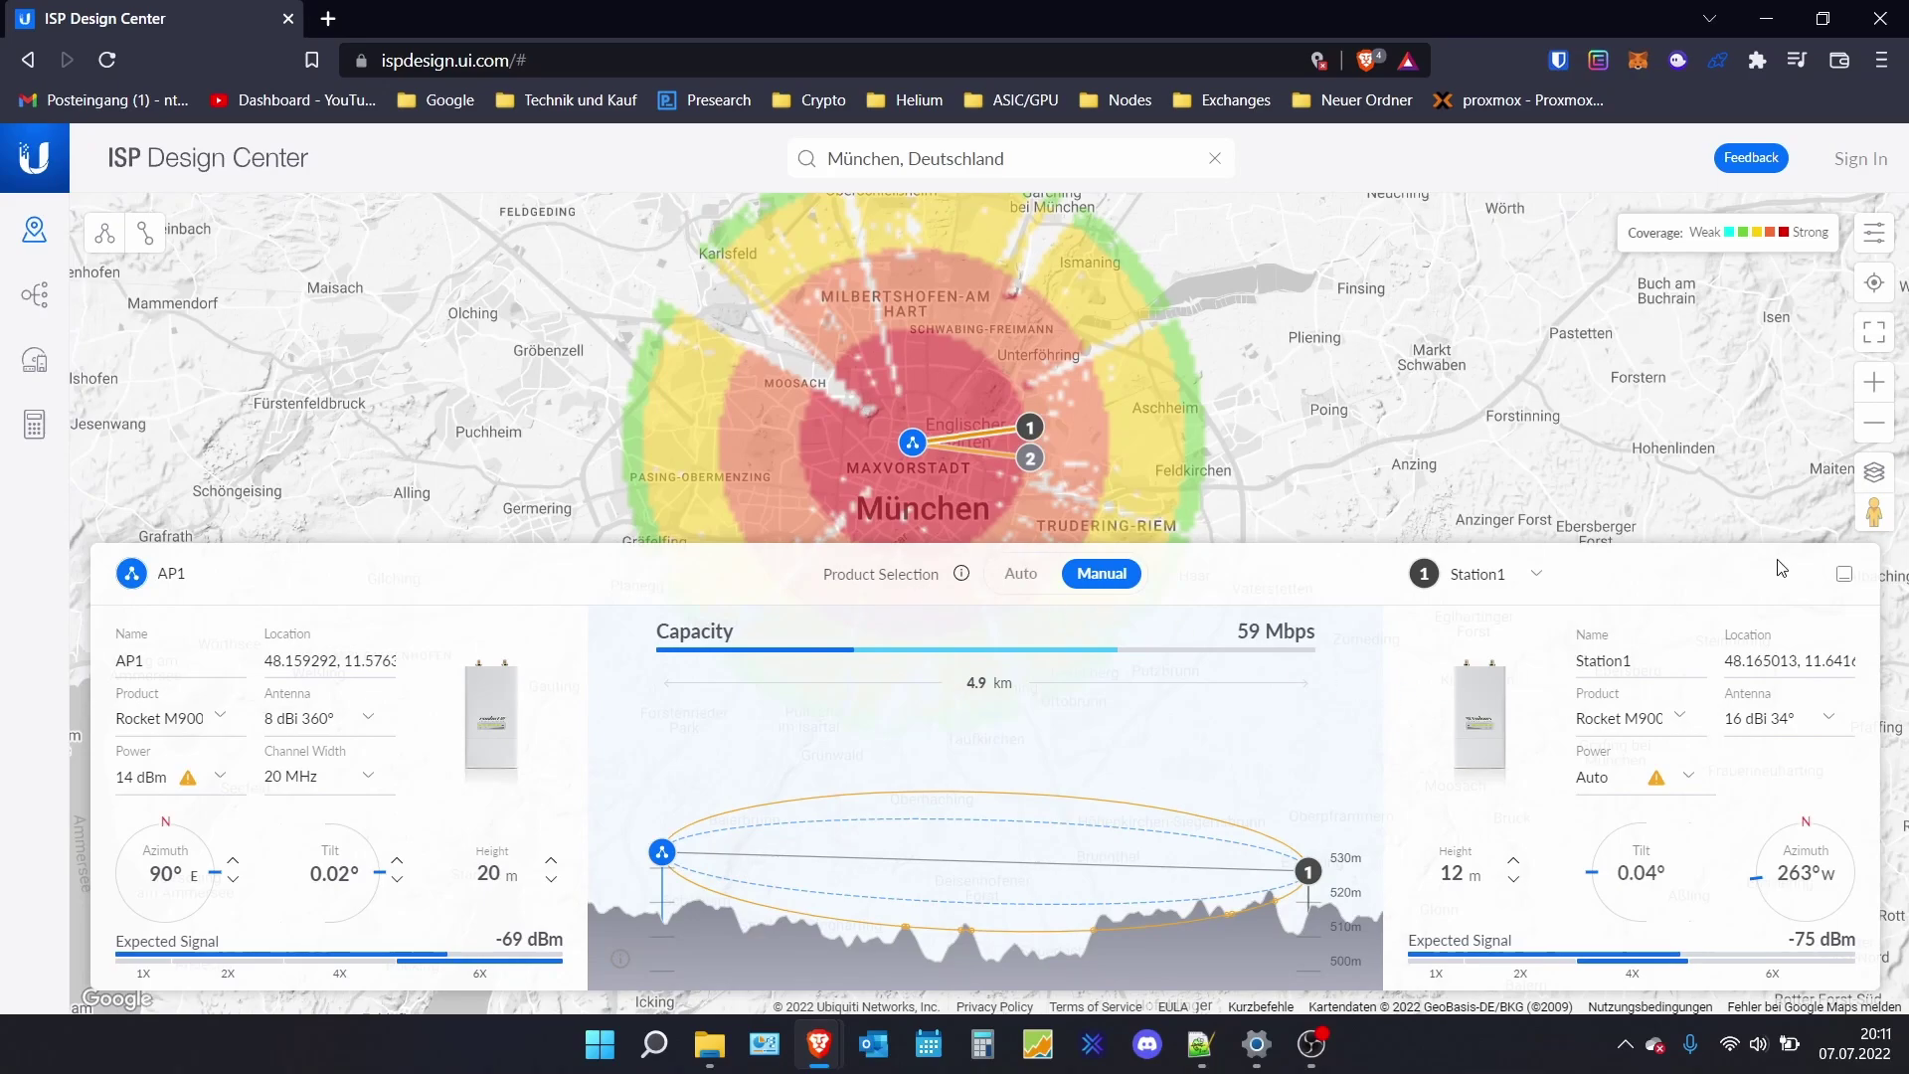
{"action": "left_click", "coordinate": [1555, 580]}
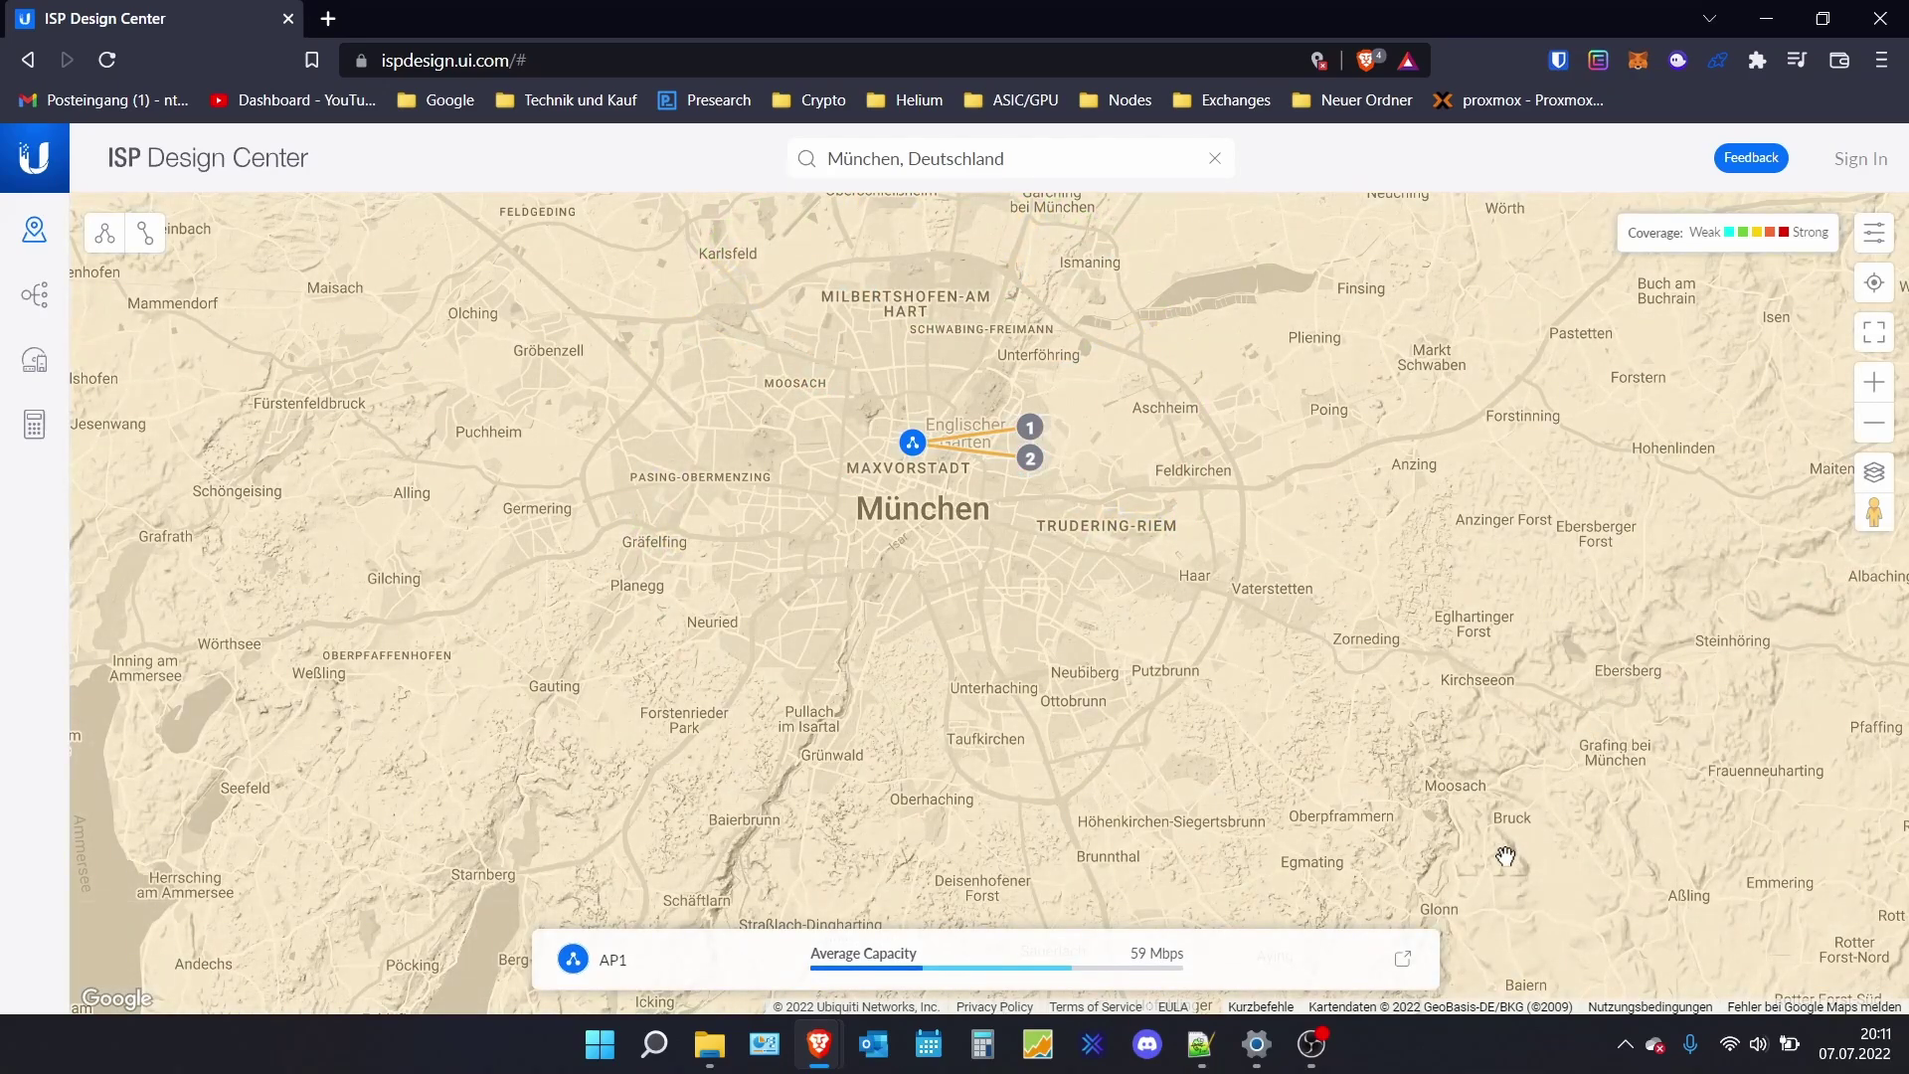
{"action": "left_click", "coordinate": [1249, 952]}
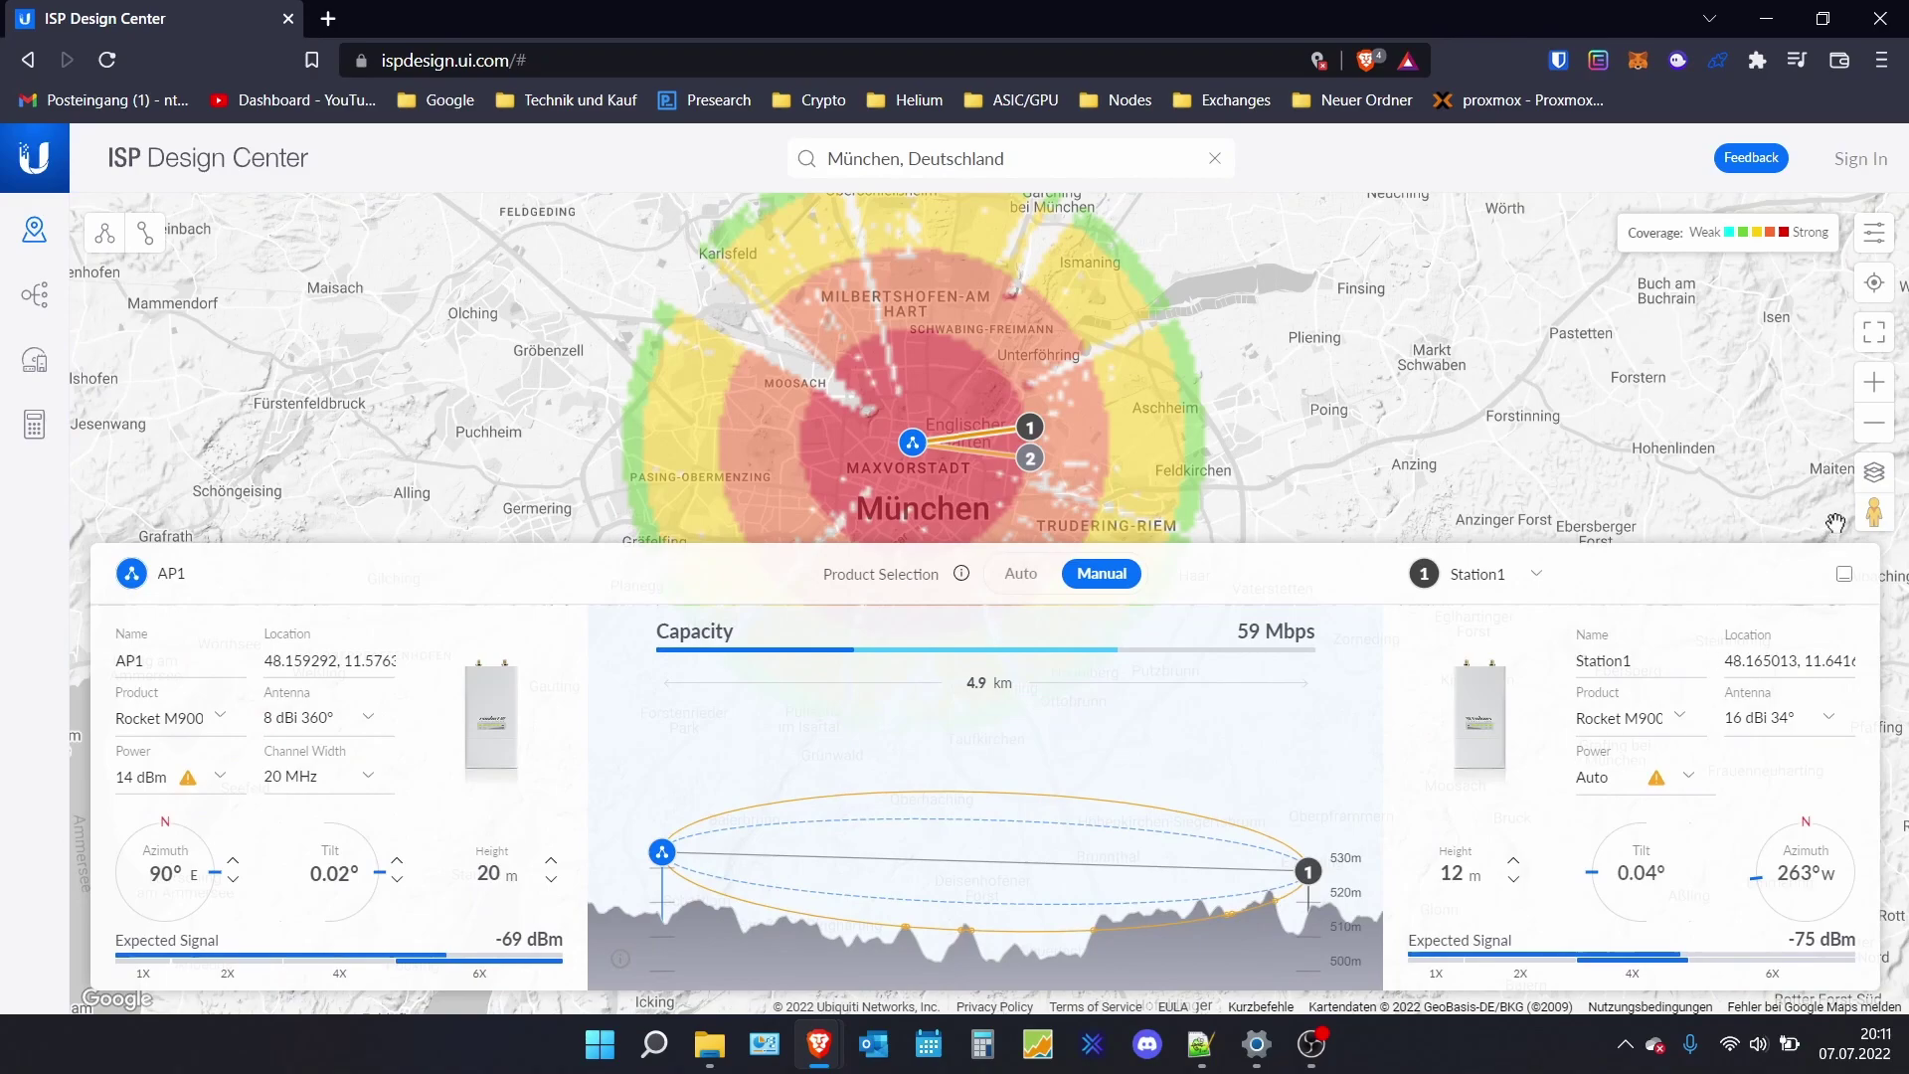
{"action": "left_click", "coordinate": [1843, 576]}
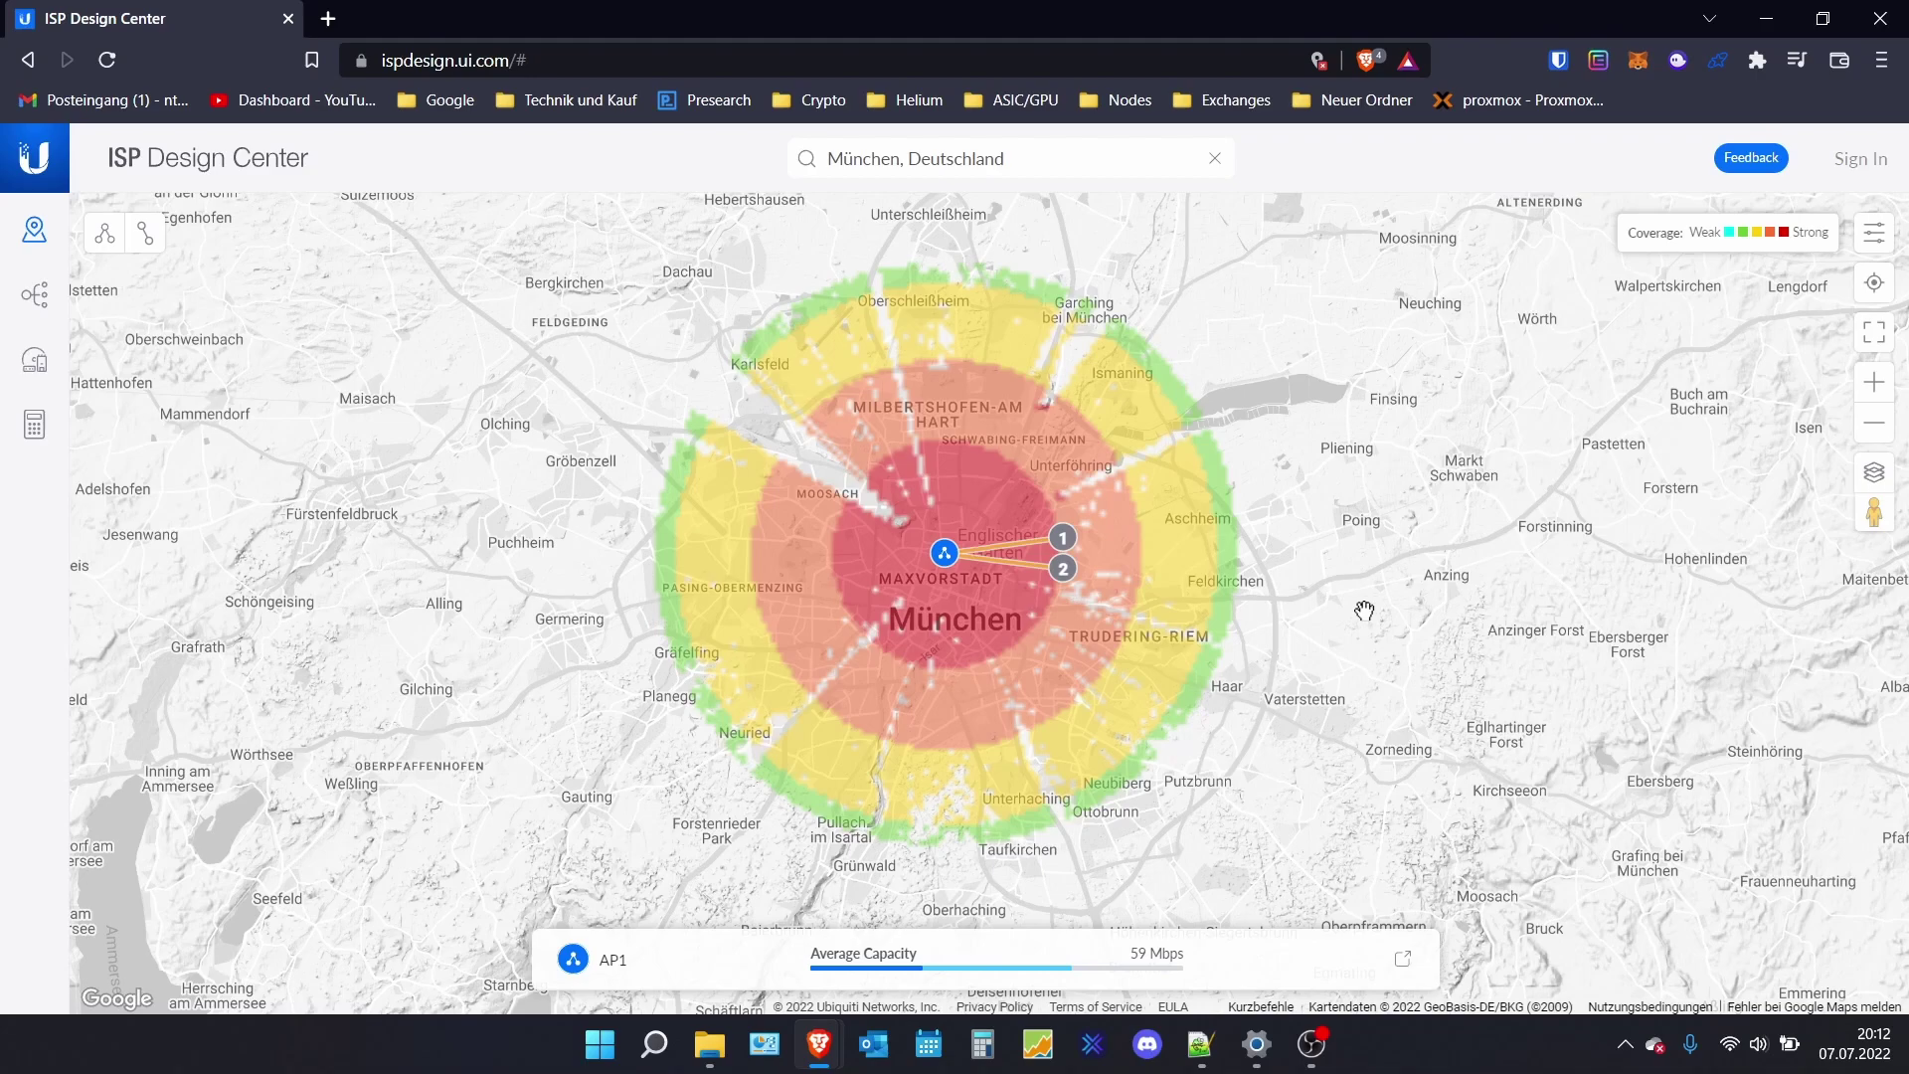
- Enter 5 m as AP1's height and review the now-obstructed Station1 link
{"action": "left_click", "coordinate": [1329, 977]}
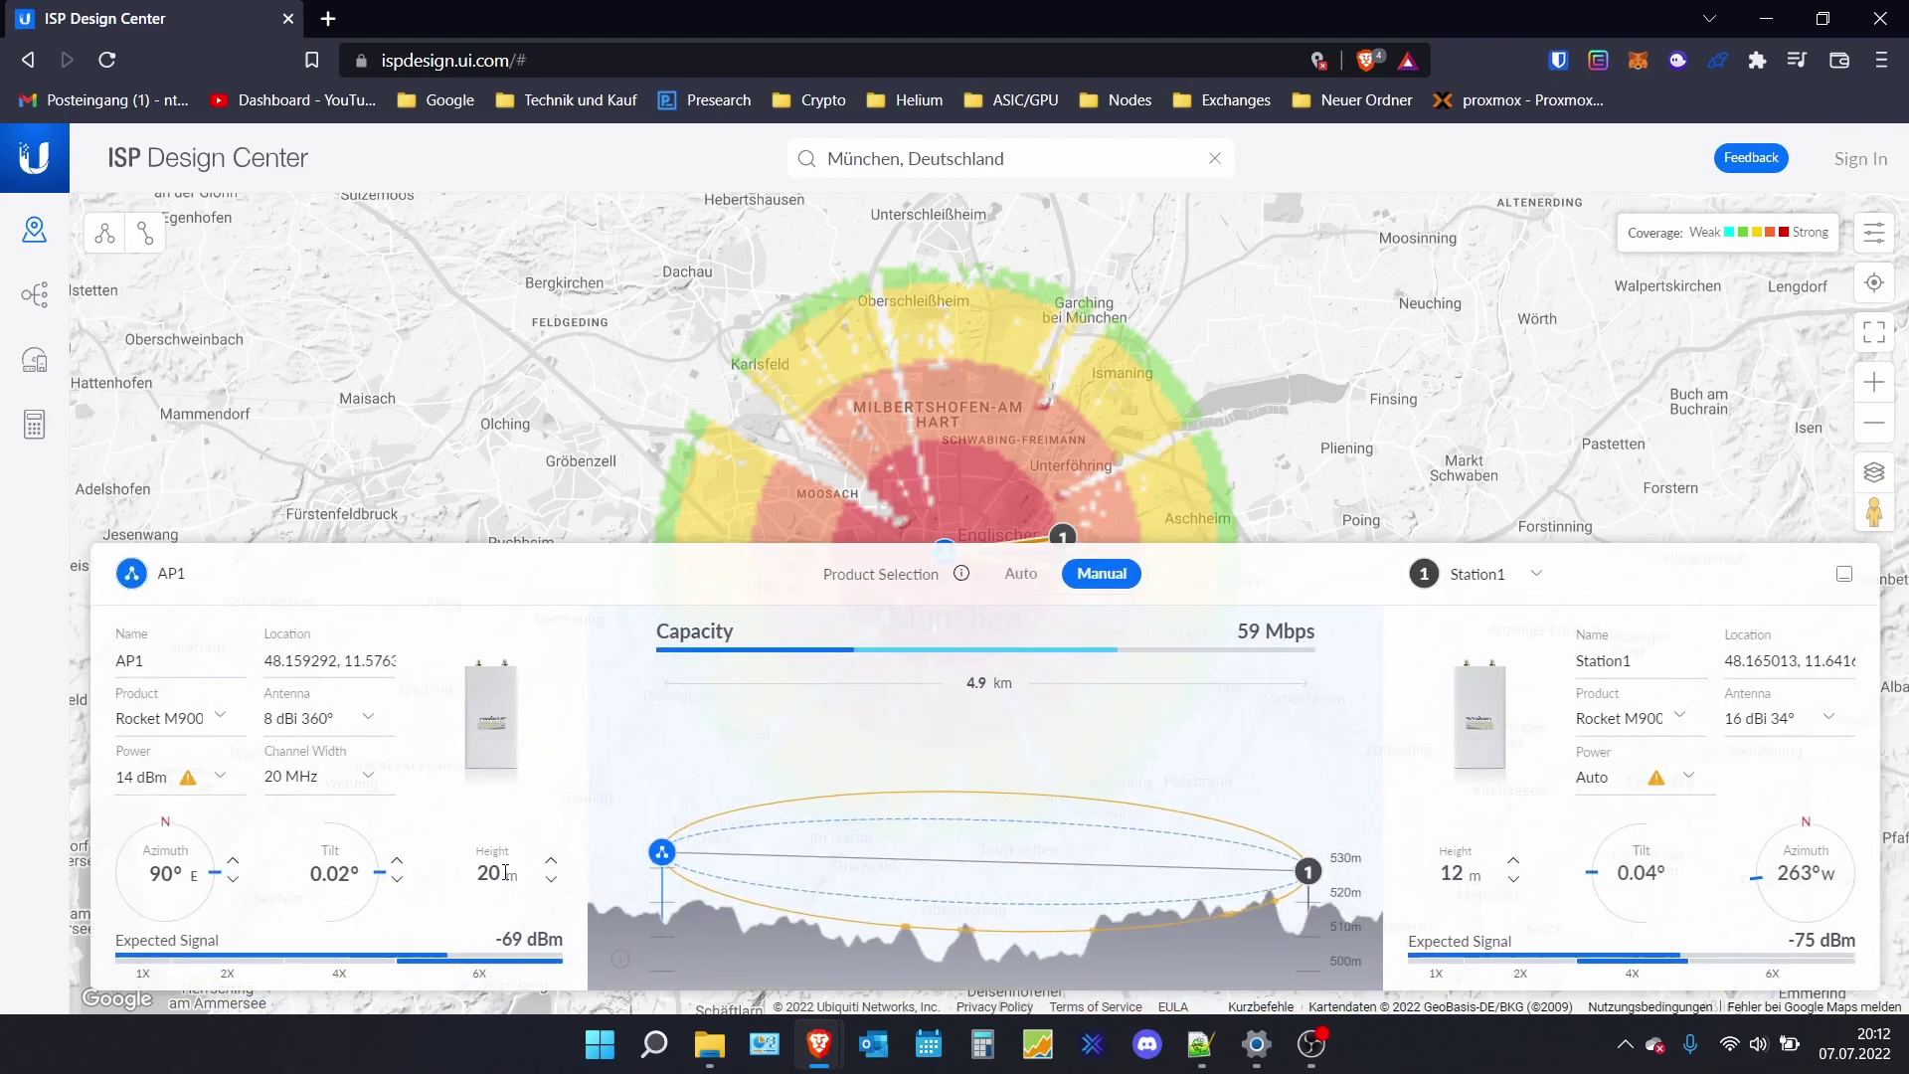
{"action": "double_click", "coordinate": [492, 874]}
{"action": "type", "text": "5"}
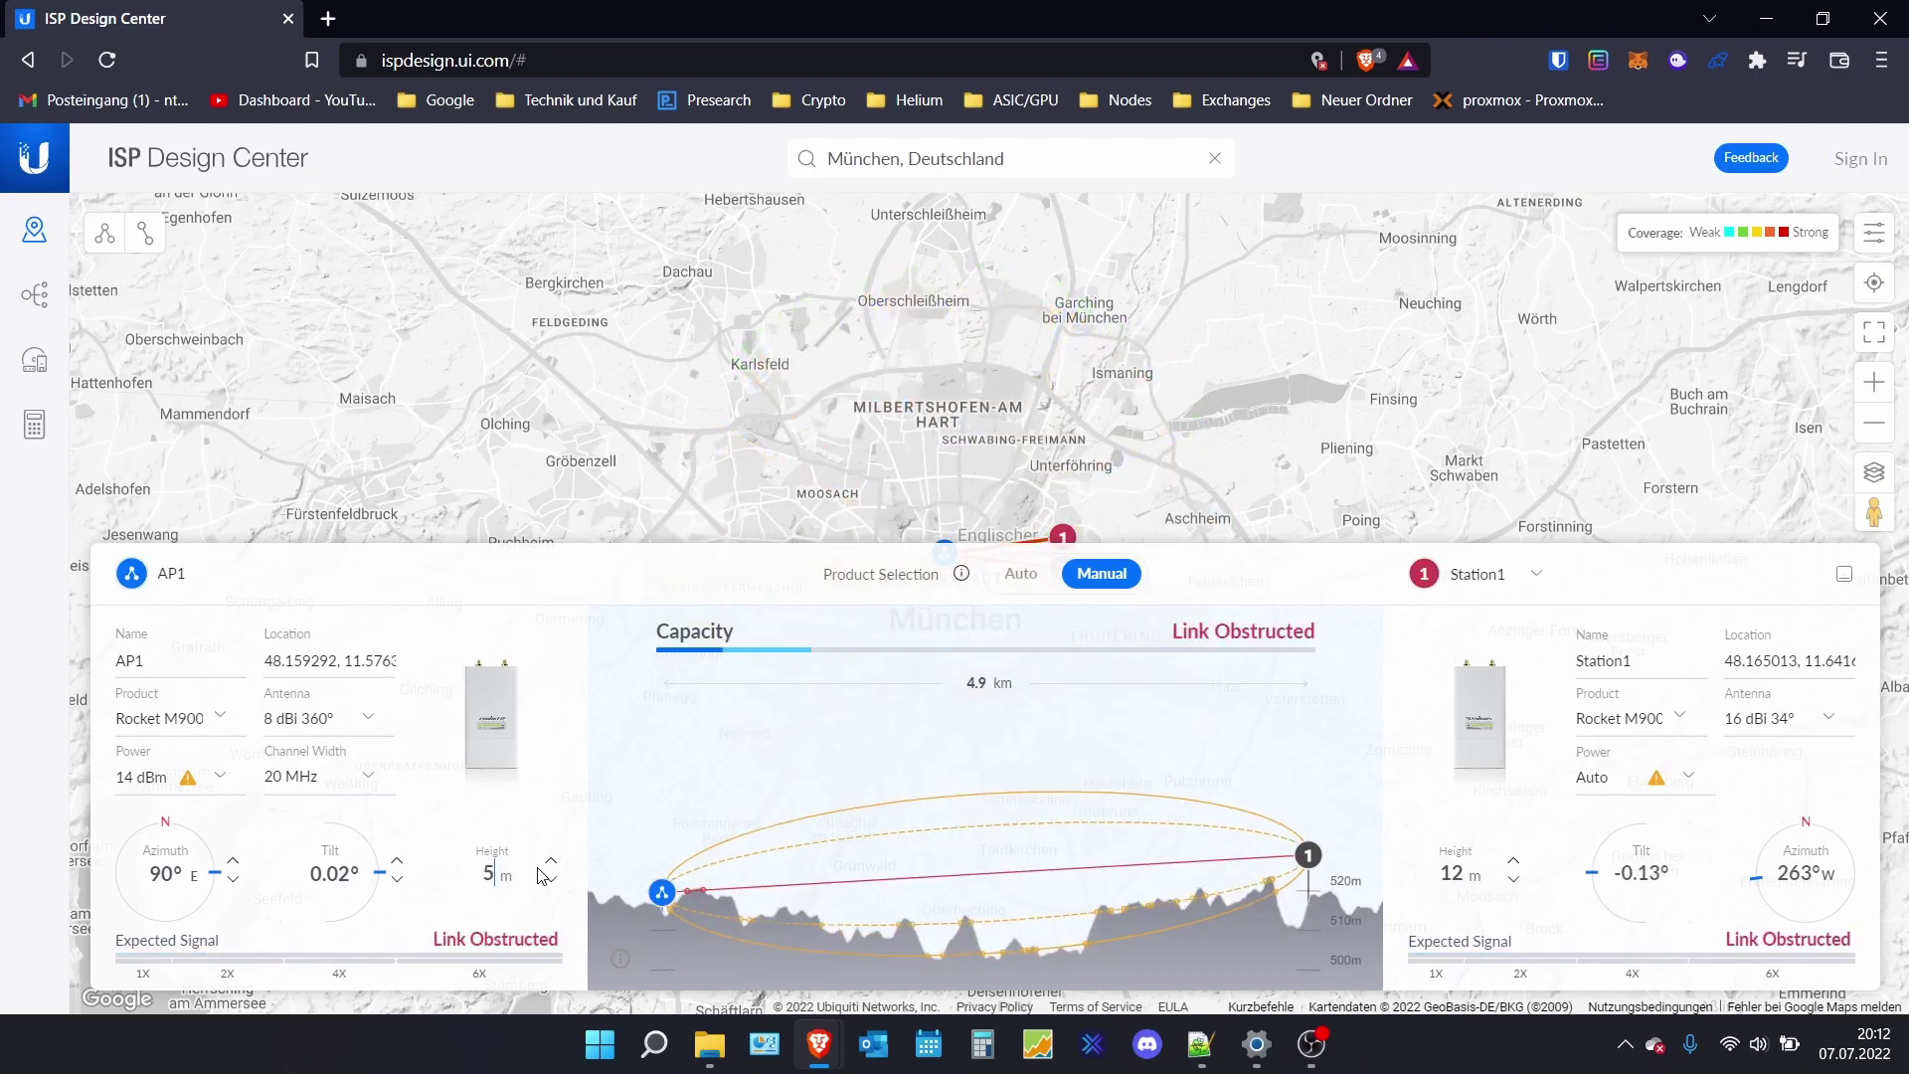
{"action": "left_click", "coordinate": [1543, 427]}
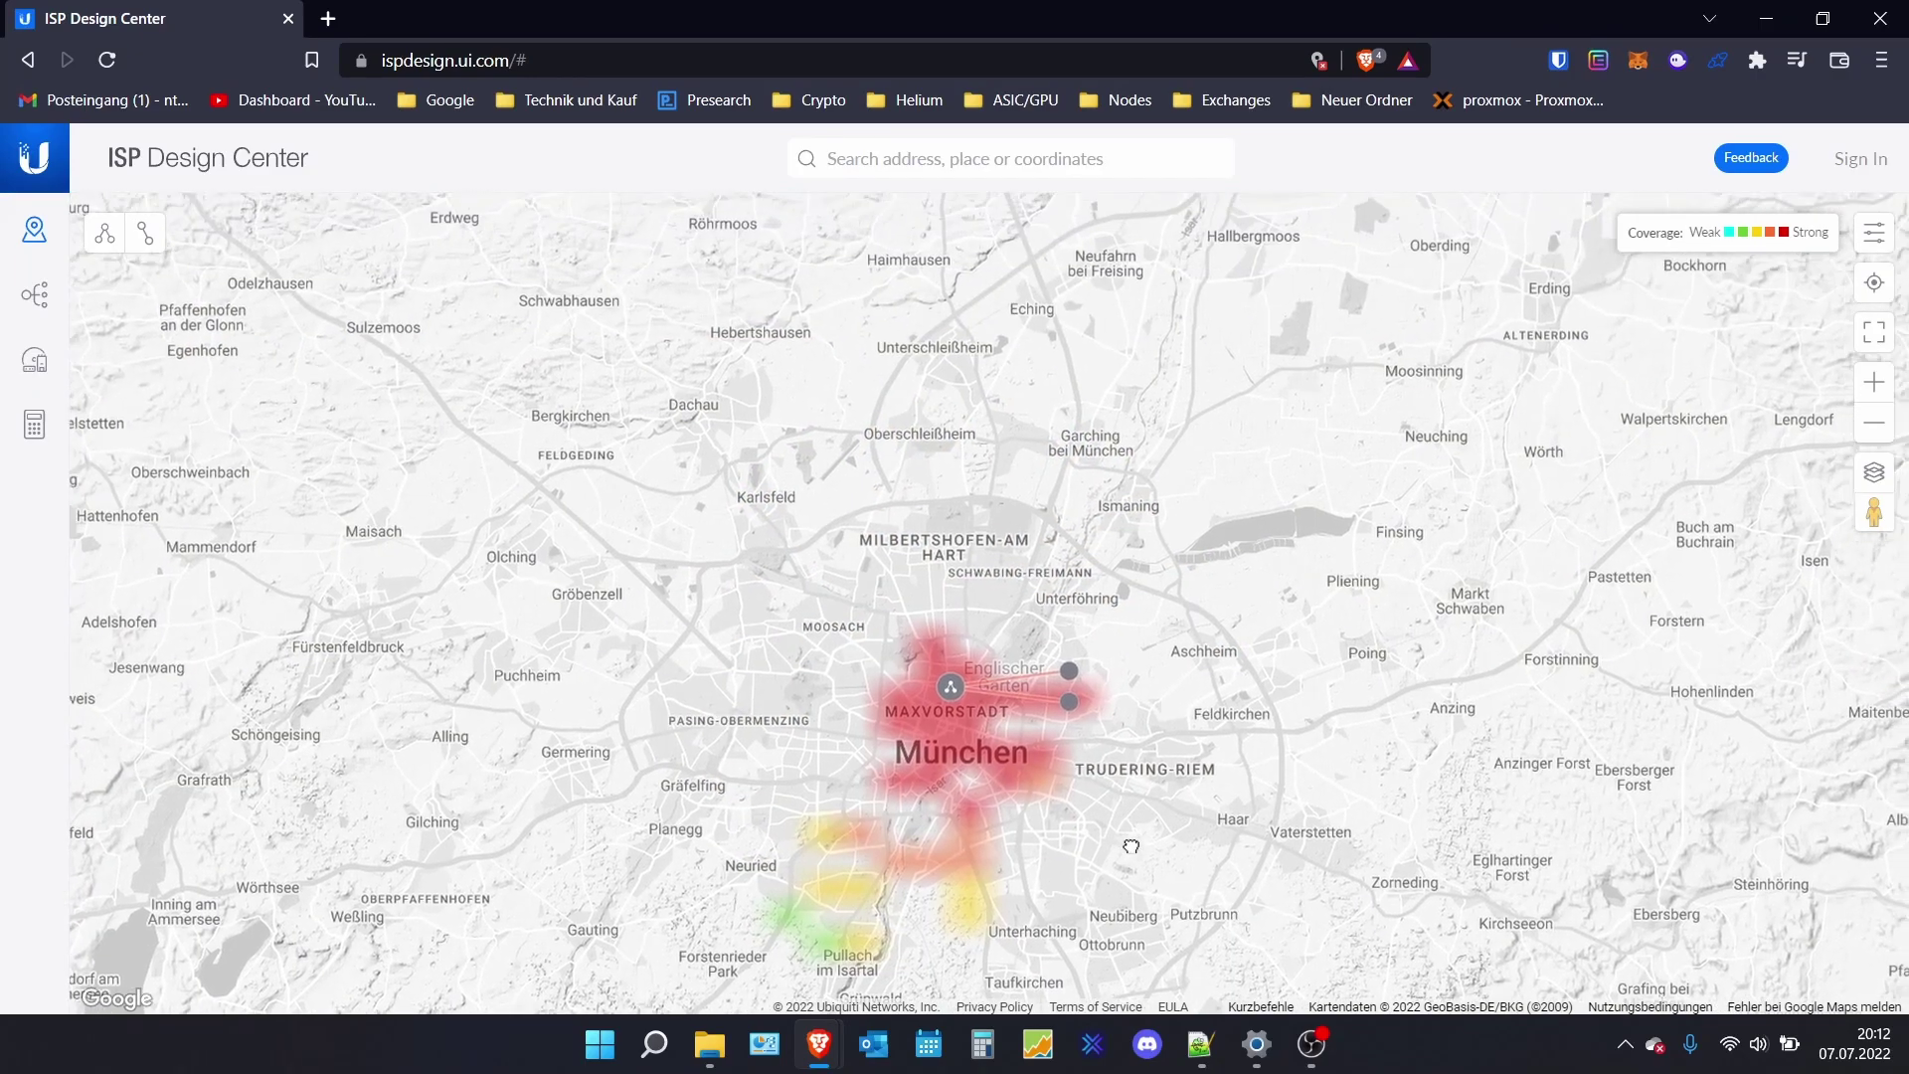
{"action": "left_click", "coordinate": [984, 562]}
{"action": "left_click_drag", "start_coordinate": [1364, 474], "coordinate": [1329, 384]}
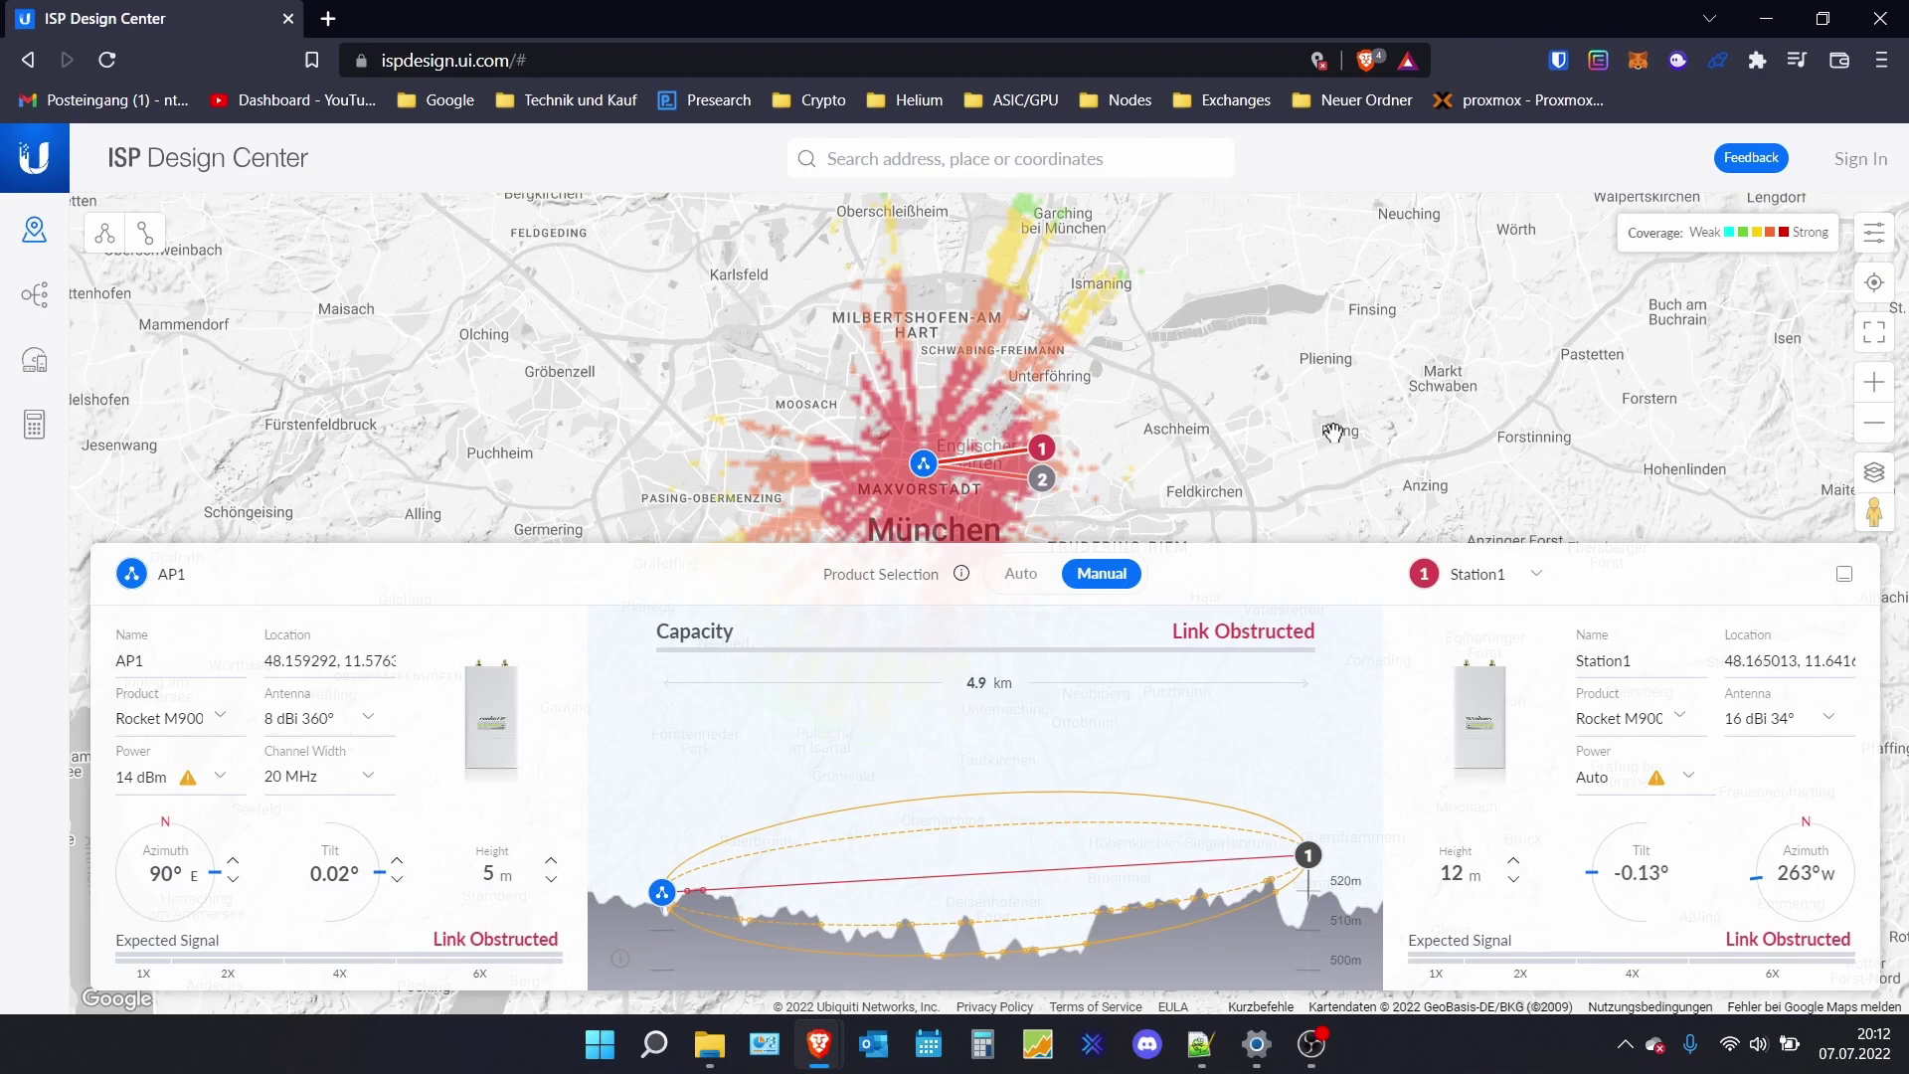
{"action": "mouse_move", "coordinate": [1322, 427]}
{"action": "left_mouse_down"}
{"action": "mouse_move", "coordinate": [1308, 109]}
{"action": "mouse_move", "coordinate": [1336, 215]}
{"action": "mouse_move", "coordinate": [1303, 395]}
{"action": "mouse_move", "coordinate": [1313, 480]}
{"action": "mouse_move", "coordinate": [1300, 348]}
{"action": "mouse_move", "coordinate": [1275, 513]}
{"action": "mouse_move", "coordinate": [1290, 422]}
{"action": "left_mouse_up"}
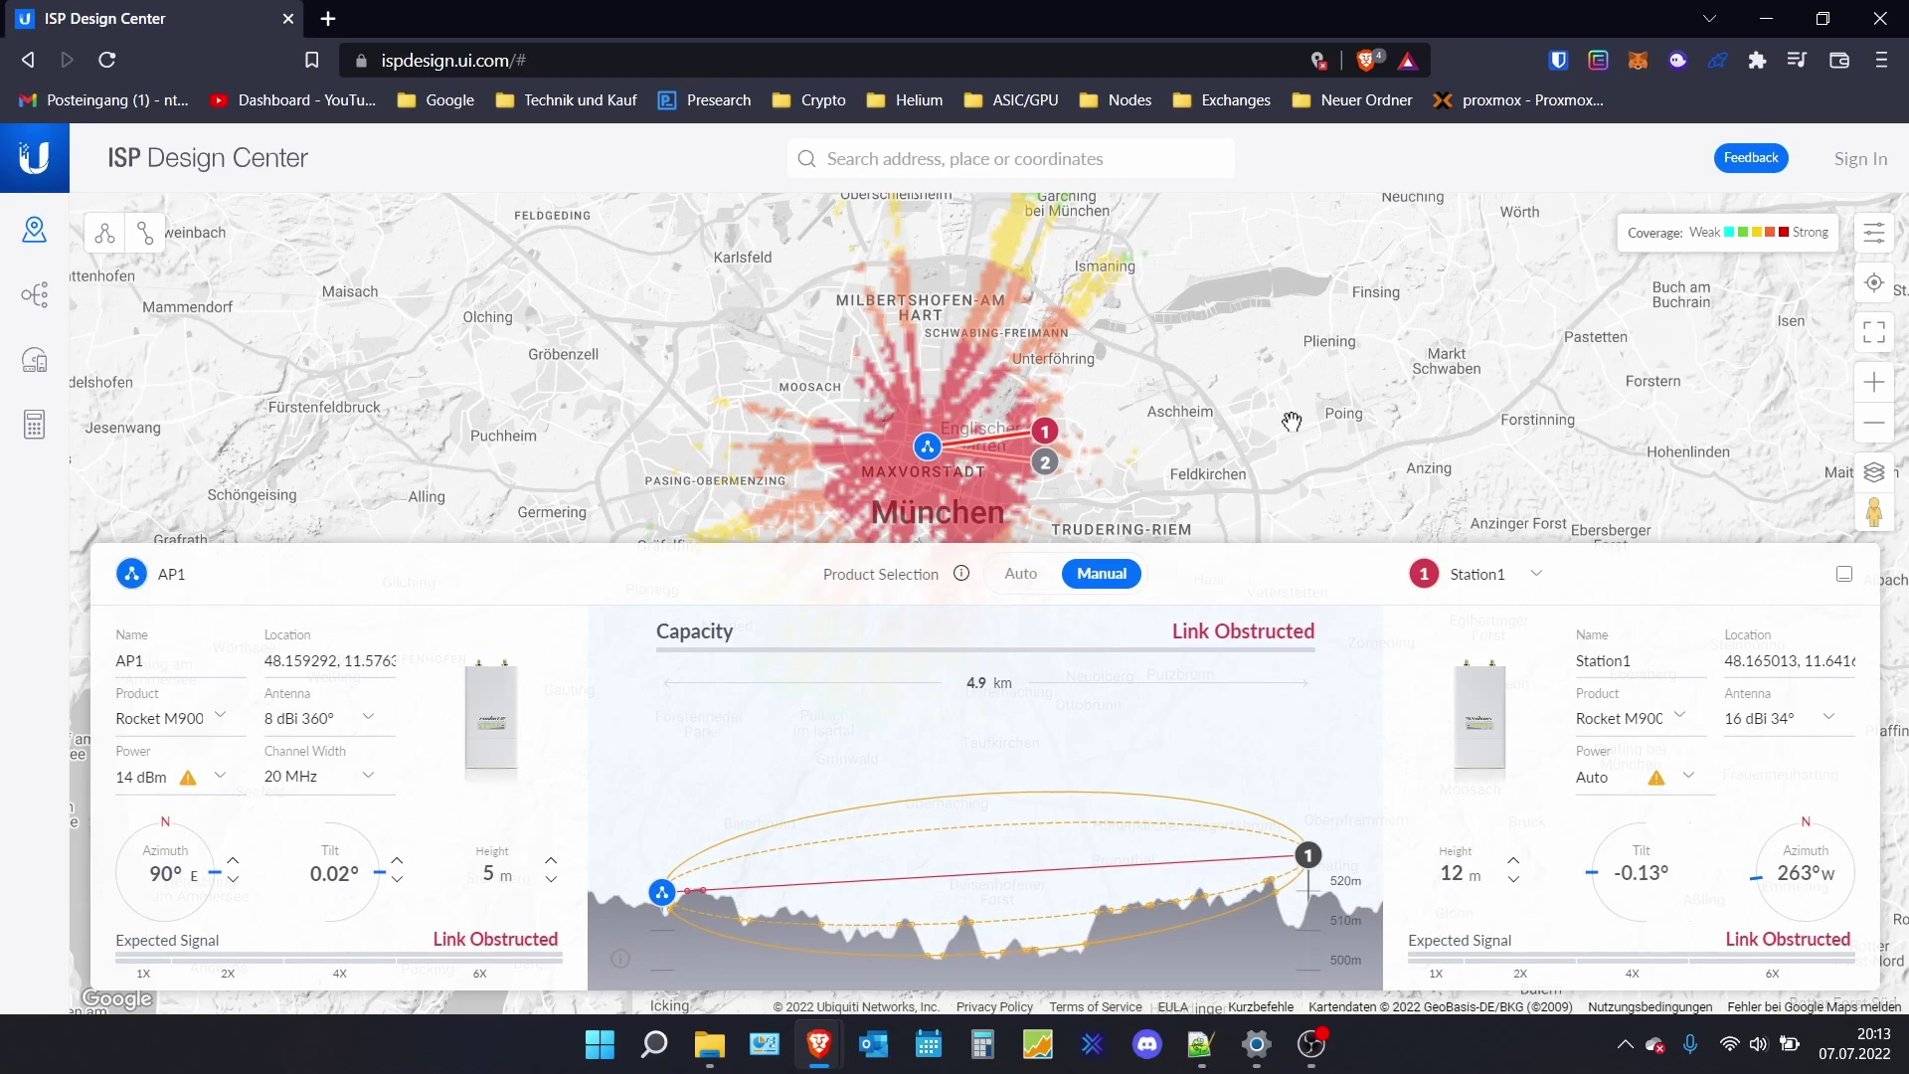
- Enter 10 m as AP1's height and collapse the panel to show the 30 Mbps summary
{"action": "left_click", "coordinate": [506, 876]}
{"action": "key", "text": "BackSpace"}
{"action": "type", "text": "1"}
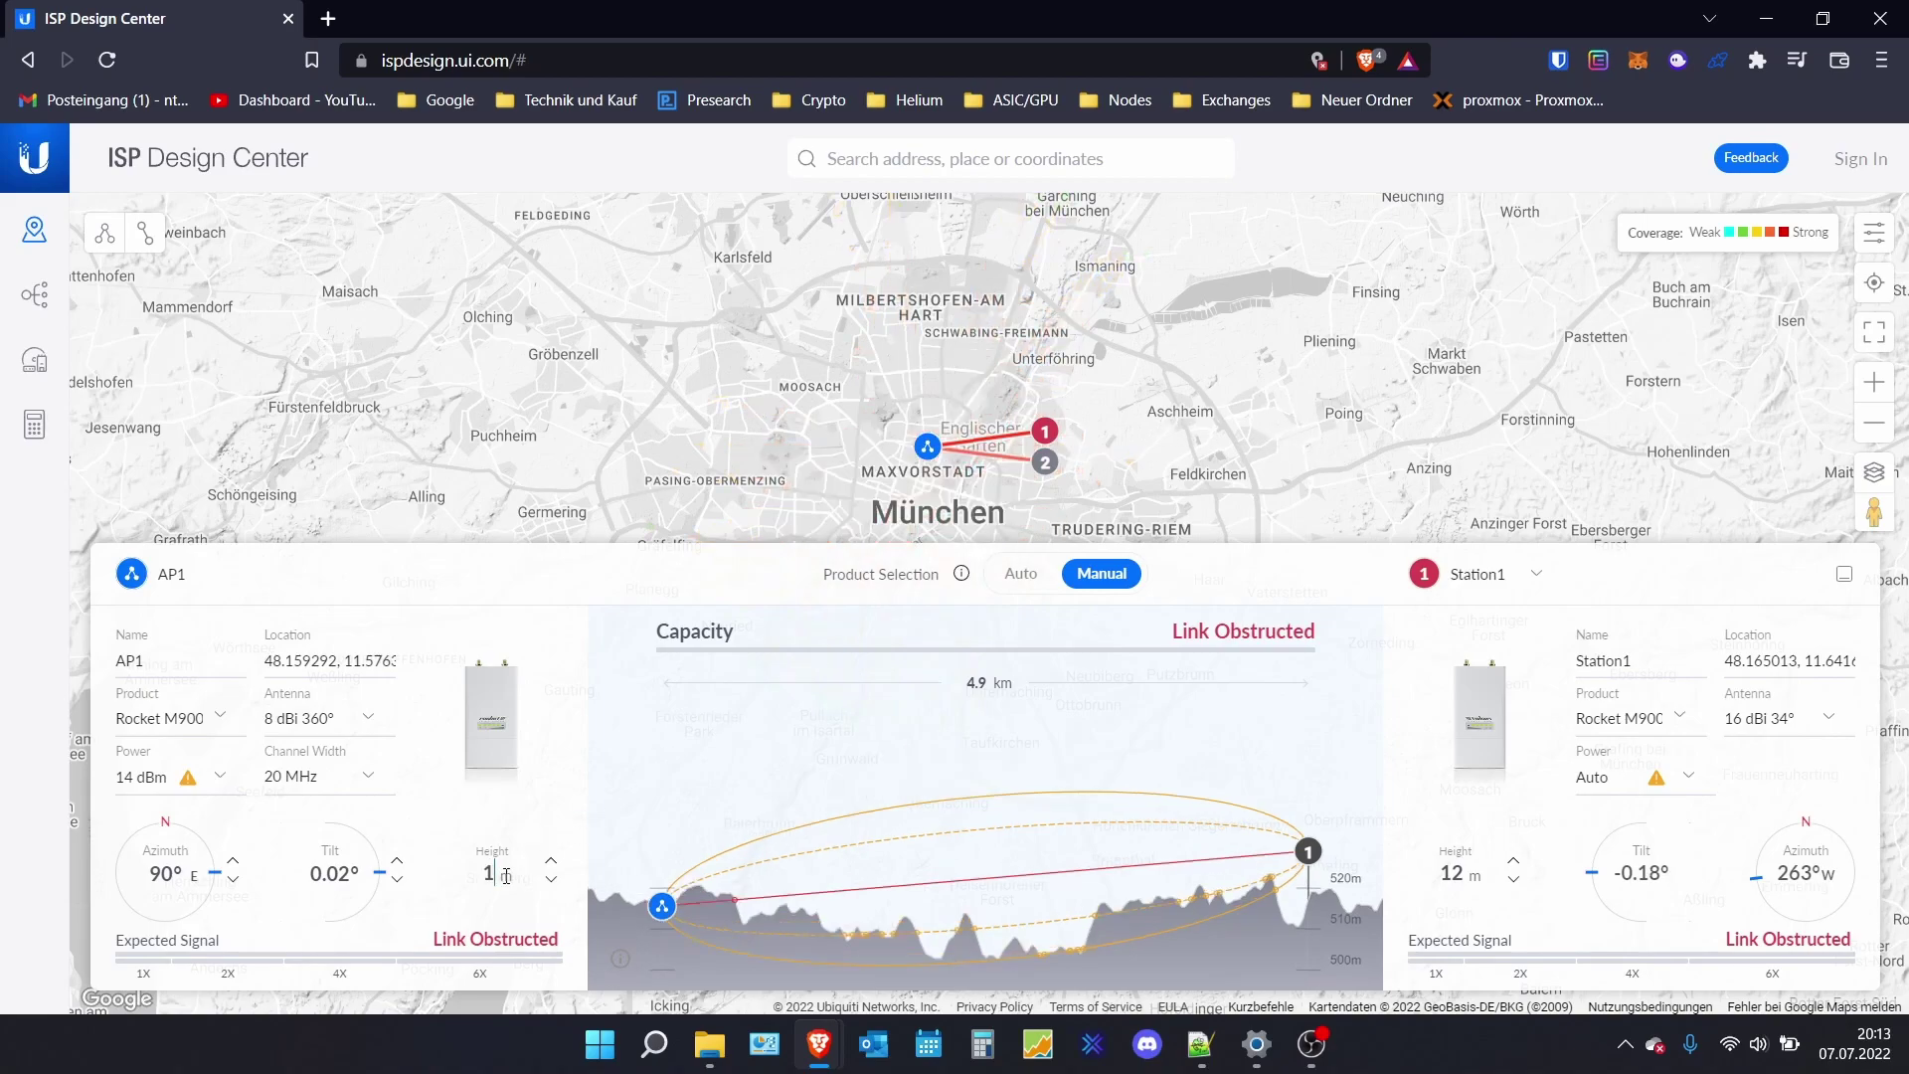
{"action": "type", "text": "0"}
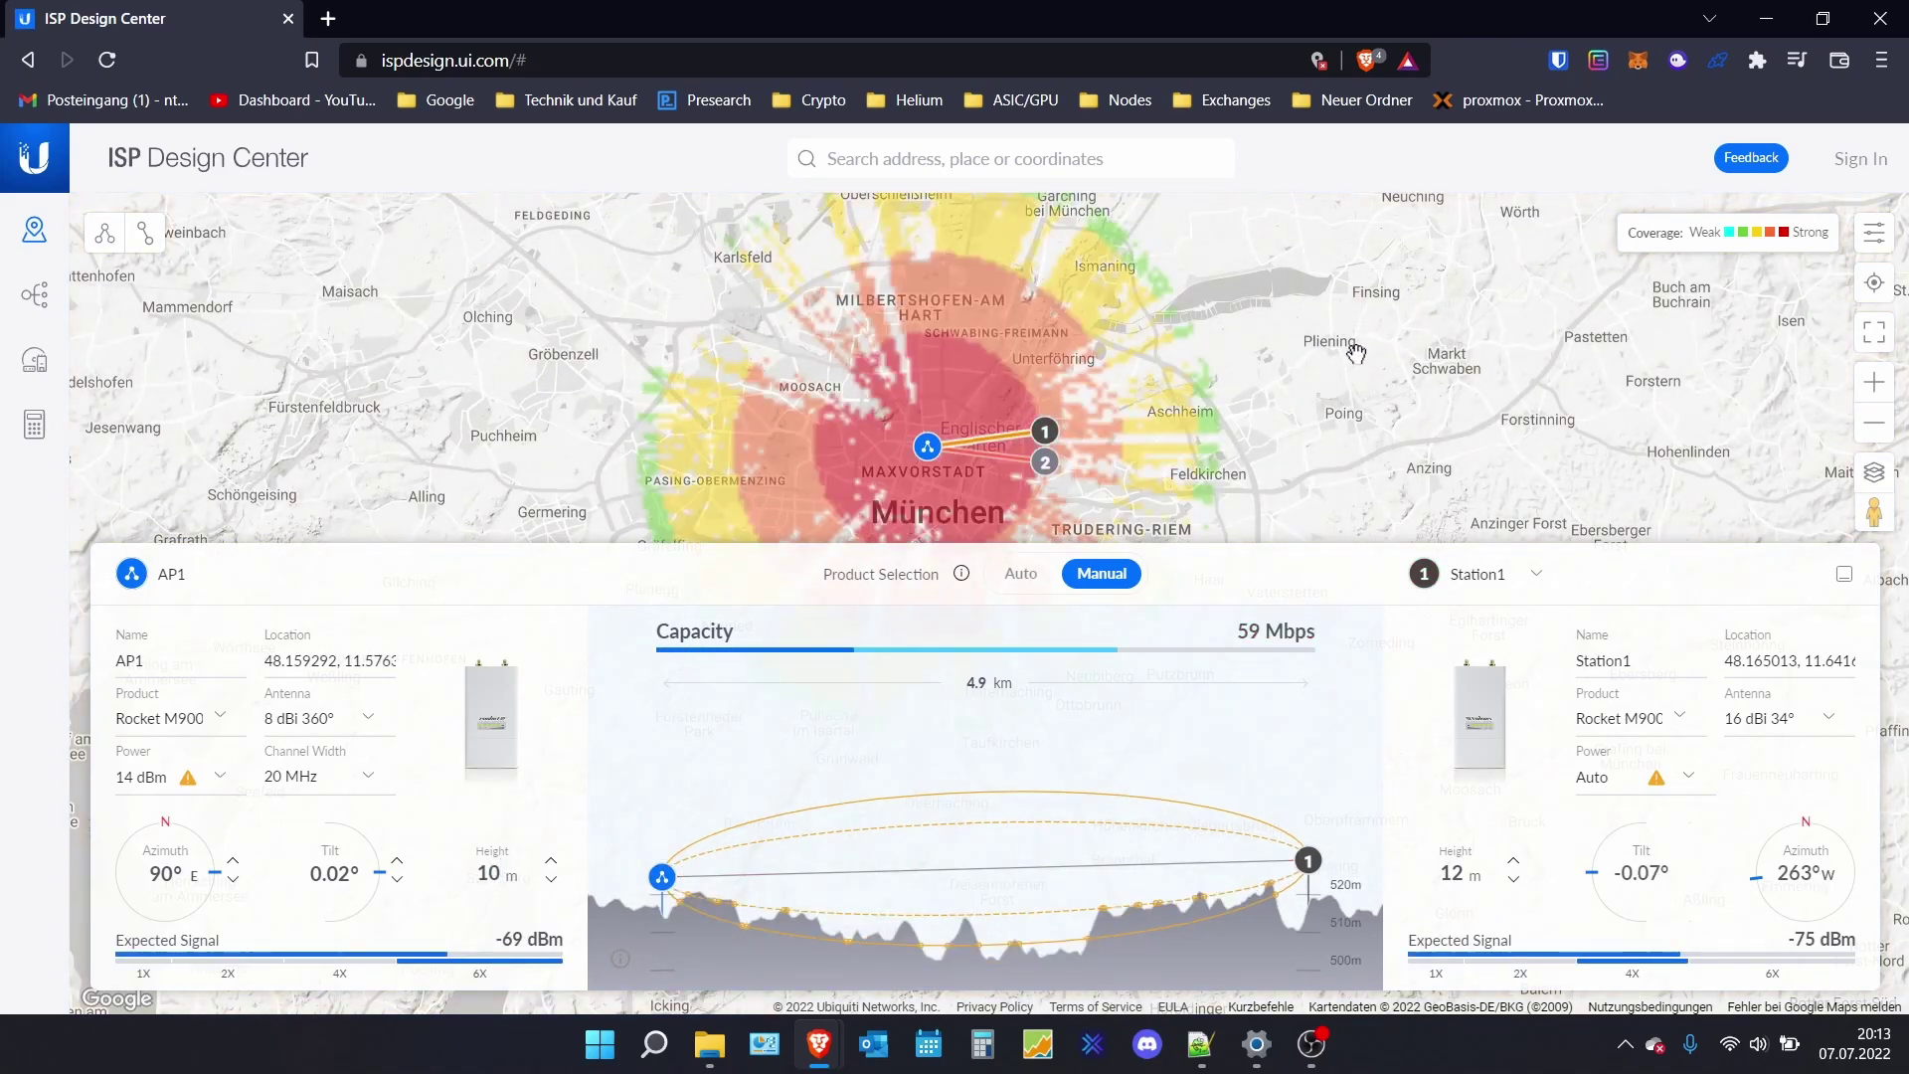
{"action": "left_click_drag", "start_coordinate": [1357, 353], "coordinate": [1389, 269]}
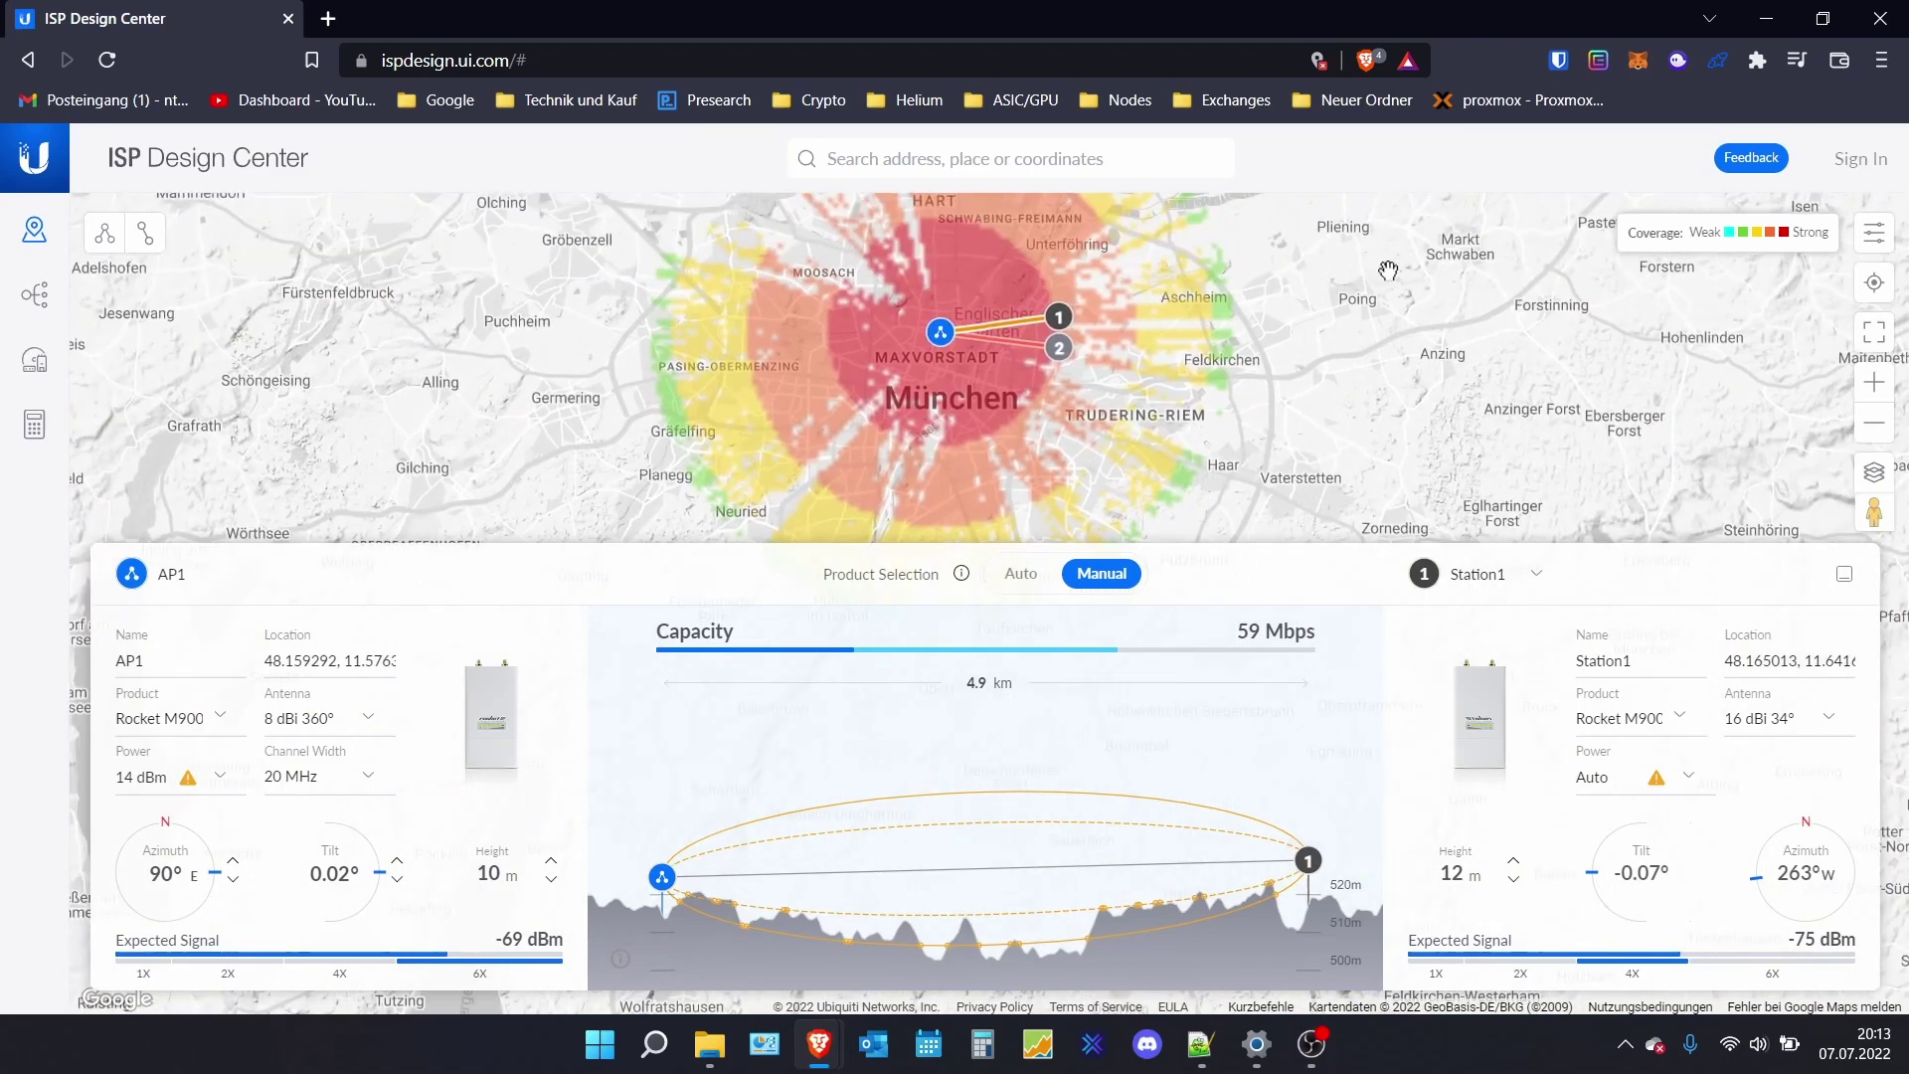
{"action": "left_click", "coordinate": [1845, 574]}
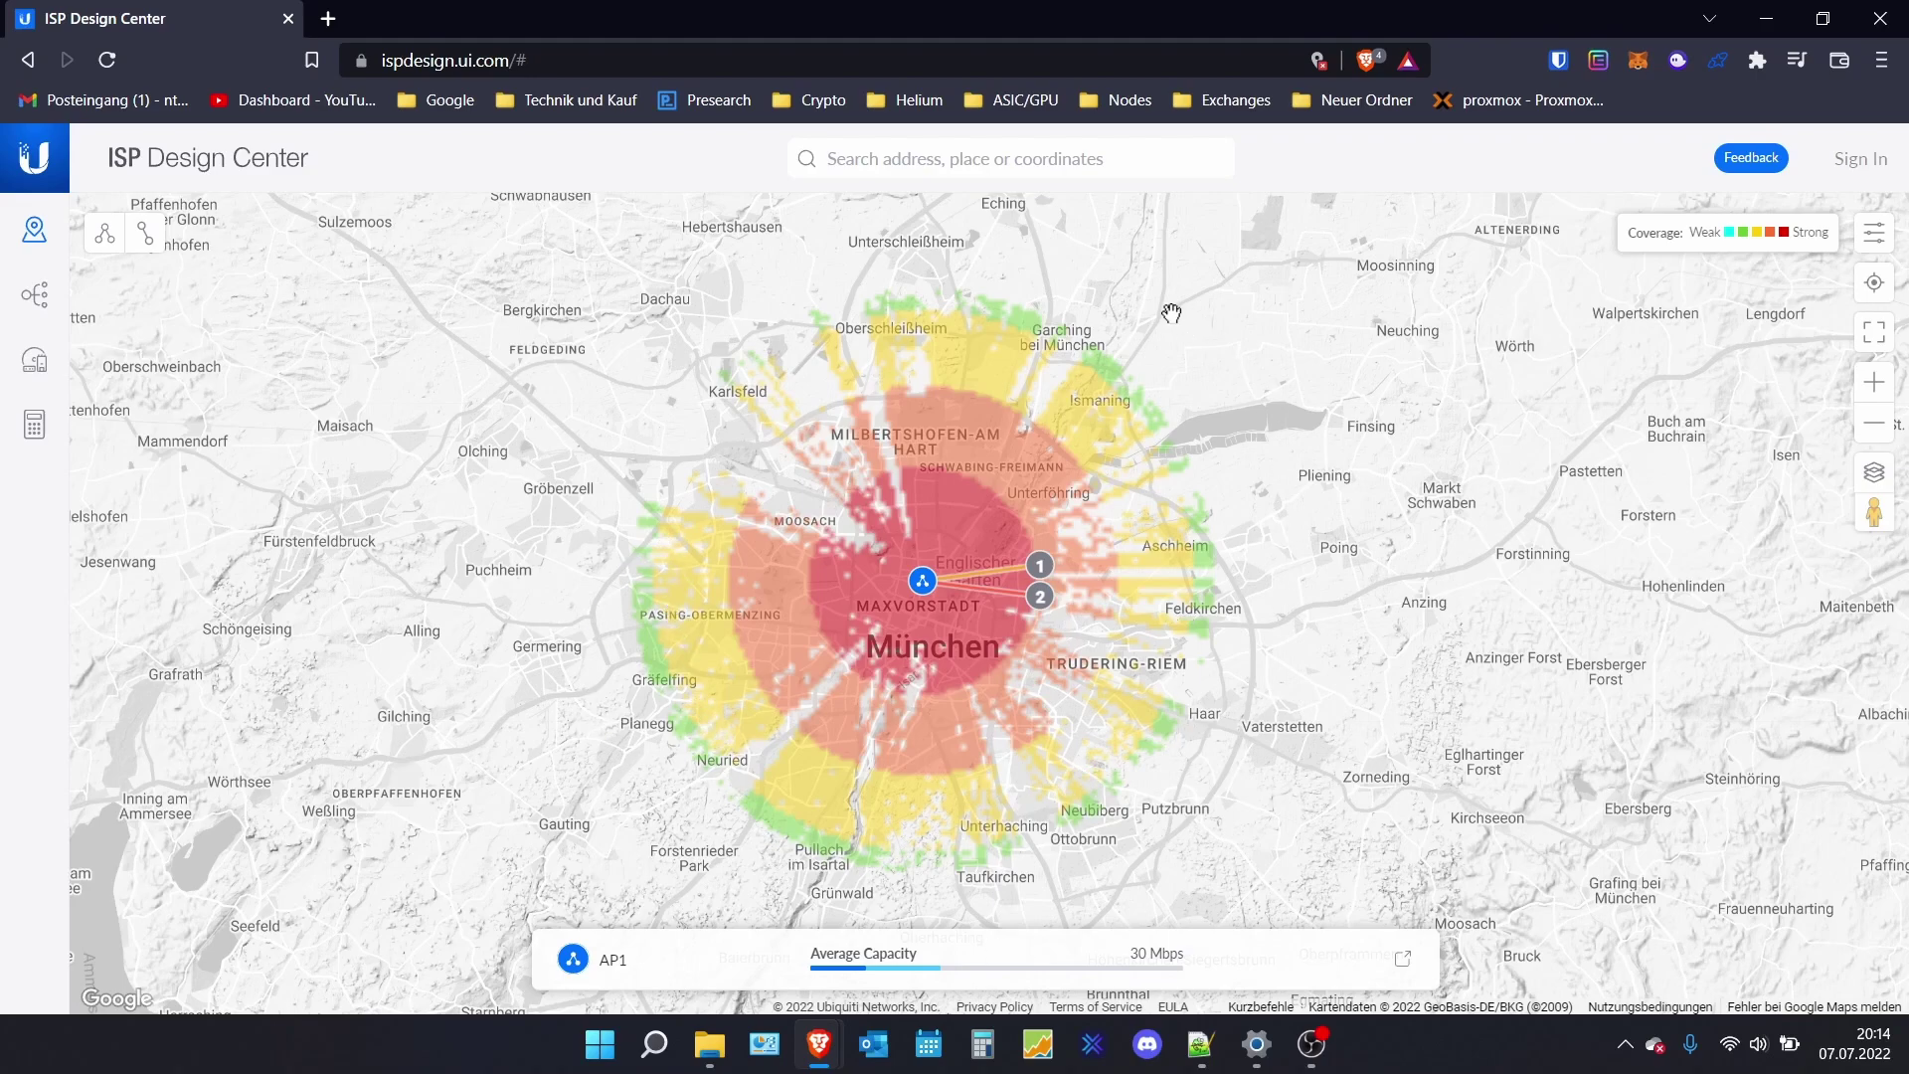
- Reopen the AP1–Station1 link panel showing 59 Mbps over 4.9 km, with both markers in view
{"action": "left_click", "coordinate": [937, 595]}
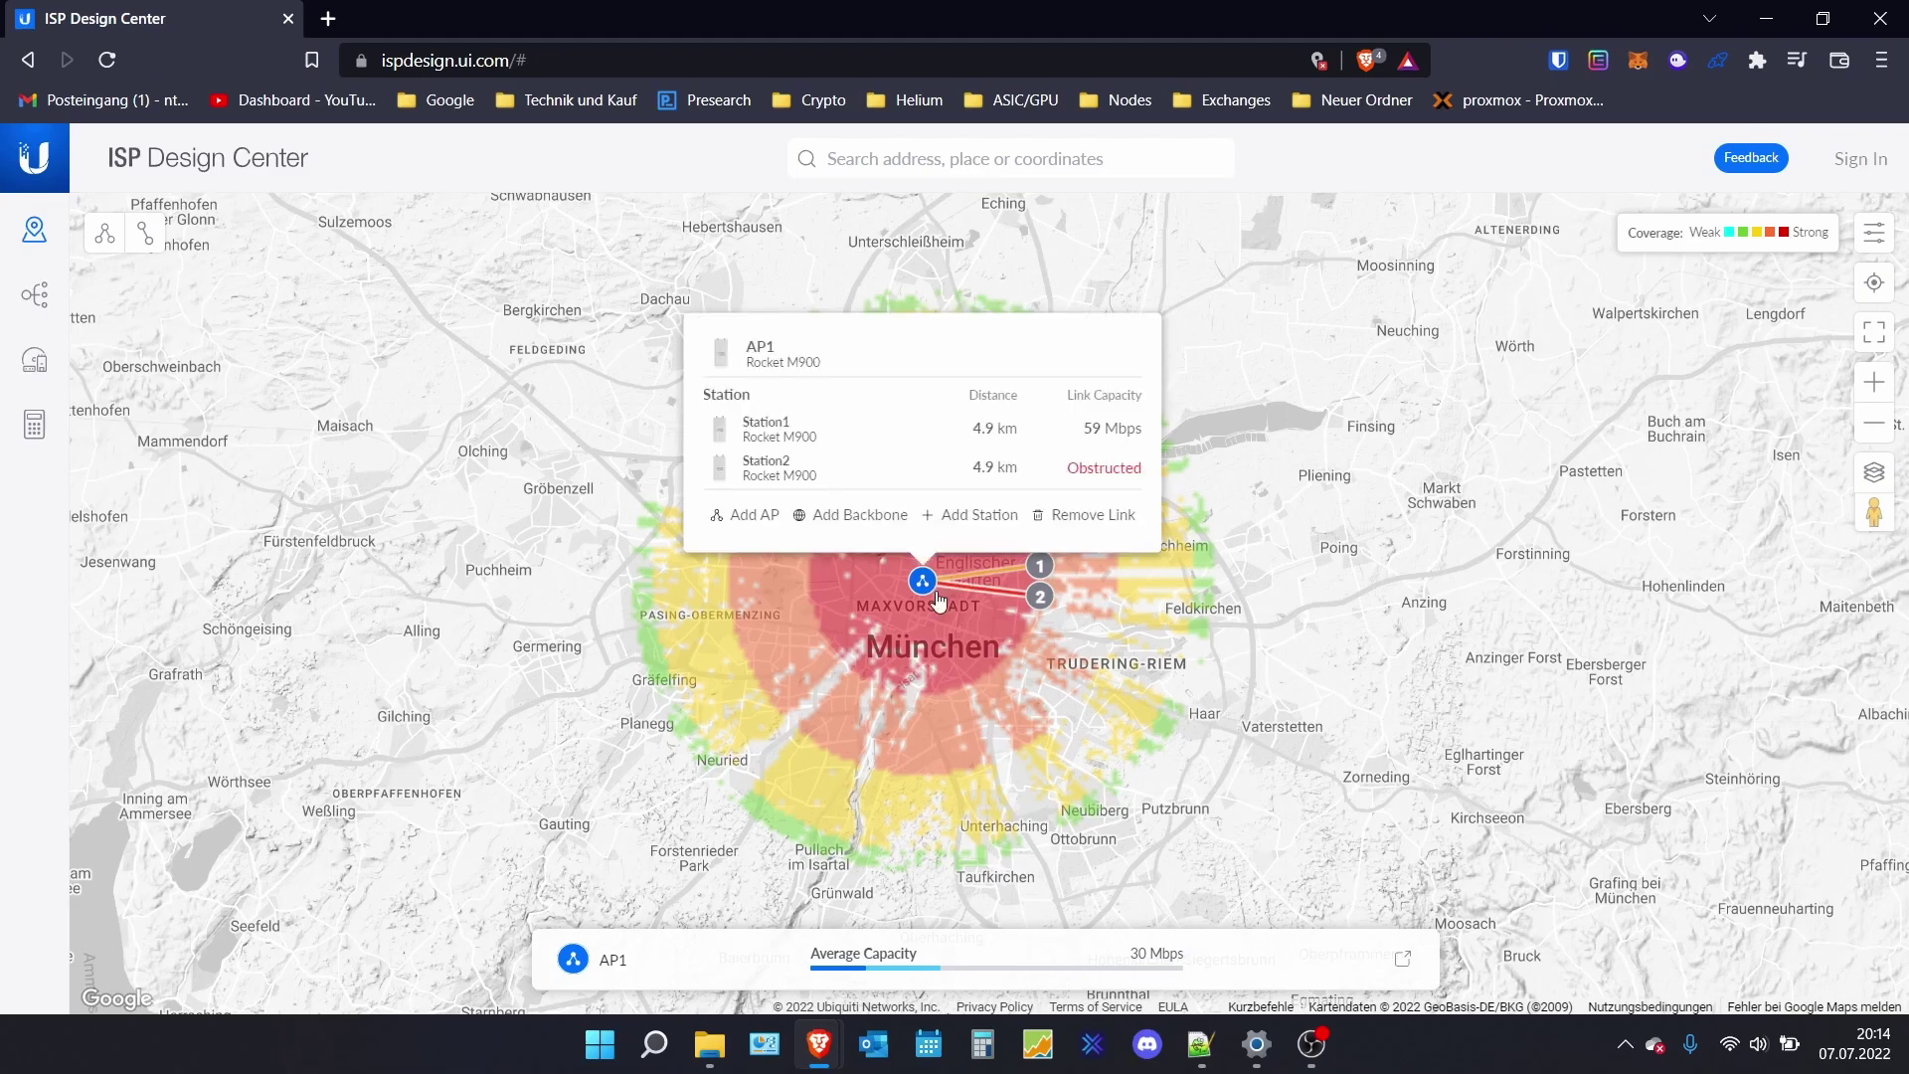
{"action": "left_click", "coordinate": [1147, 693]}
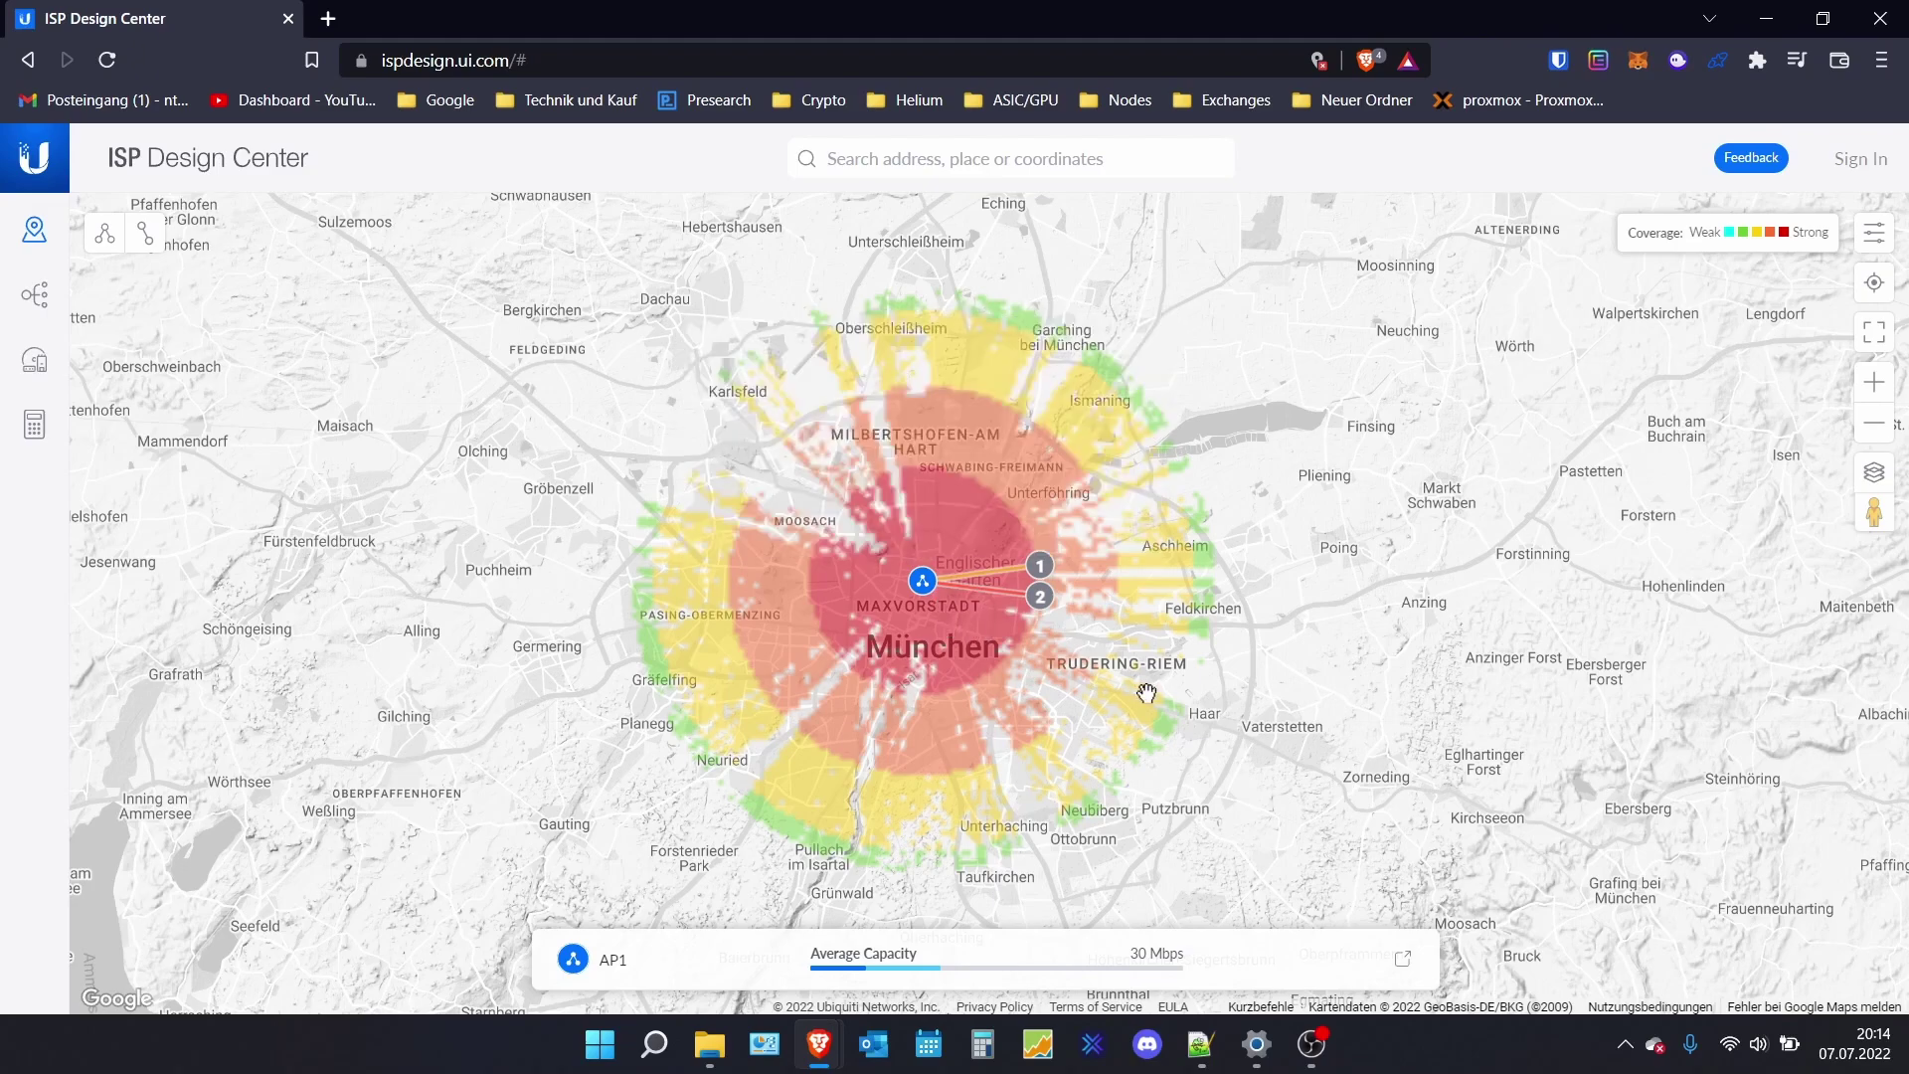
{"action": "left_click", "coordinate": [1343, 945]}
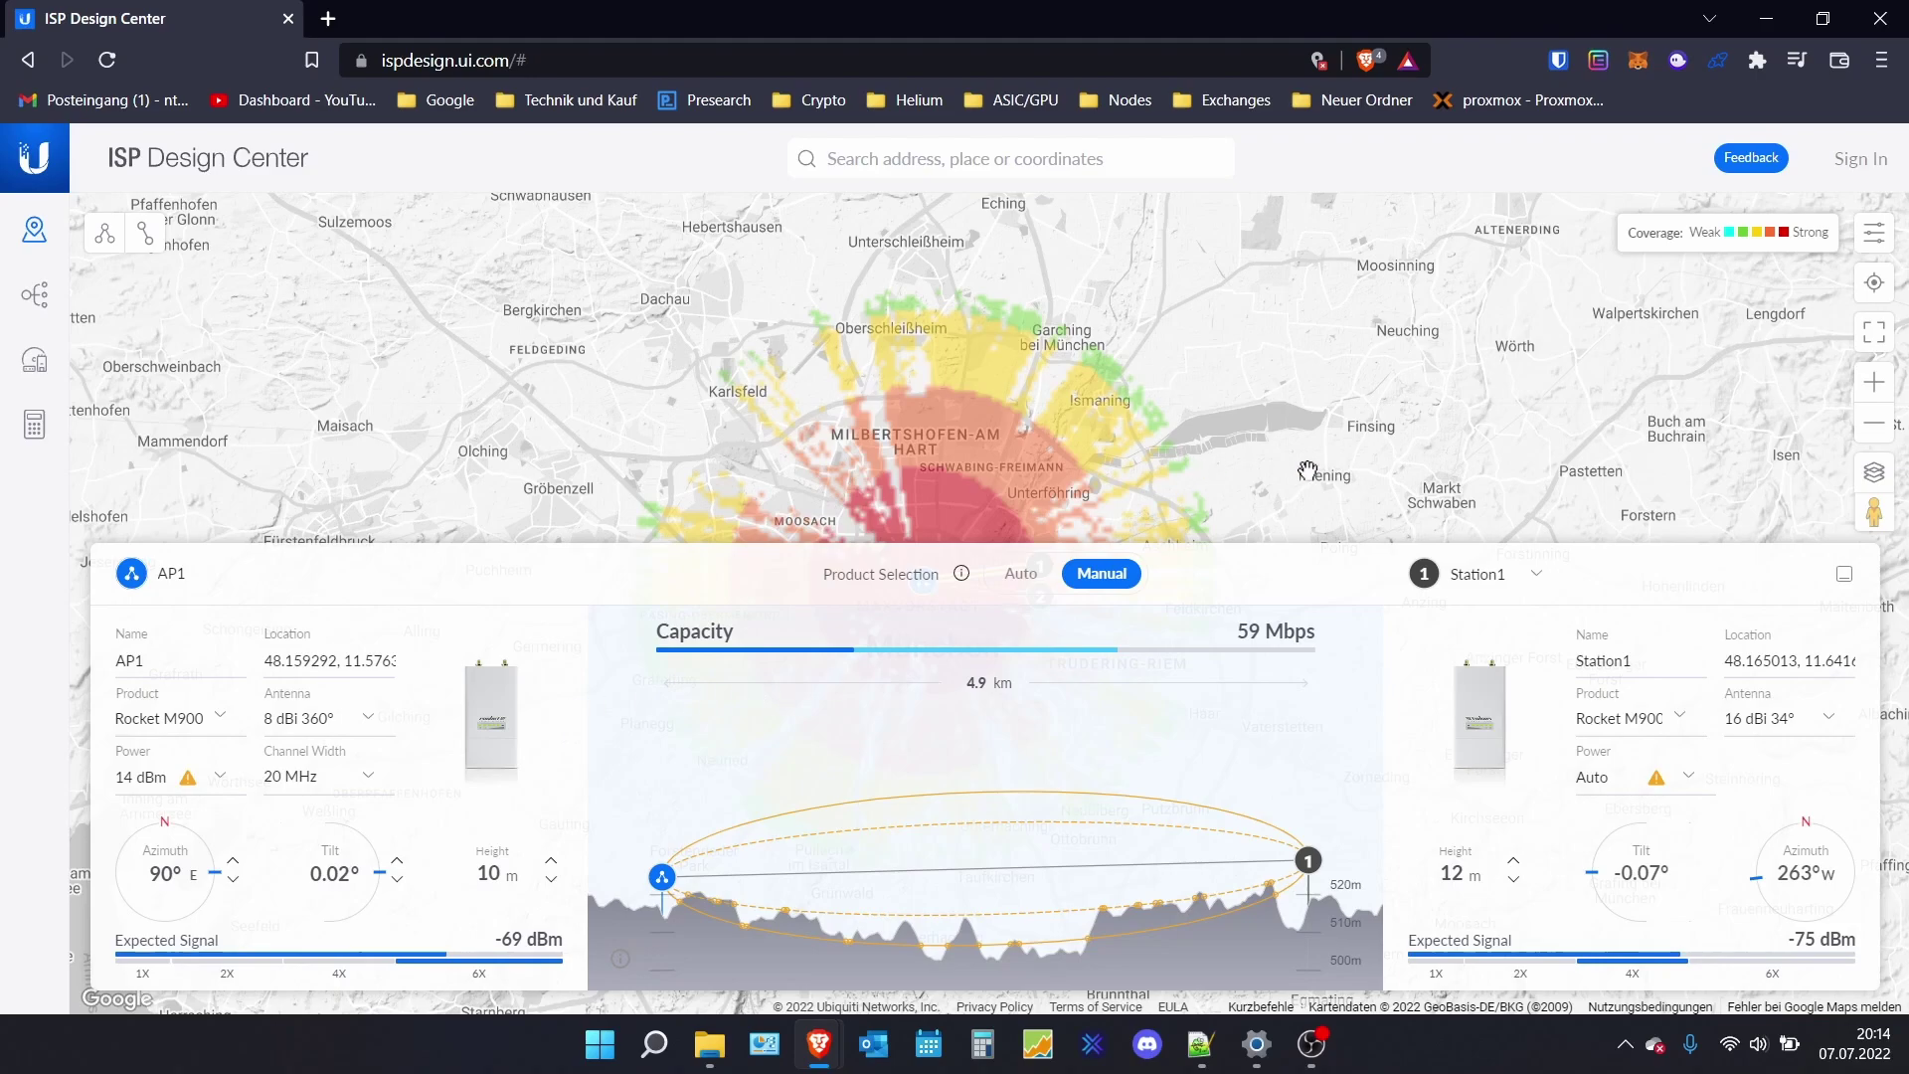
{"action": "left_click_drag", "start_coordinate": [1307, 471], "coordinate": [1303, 365]}
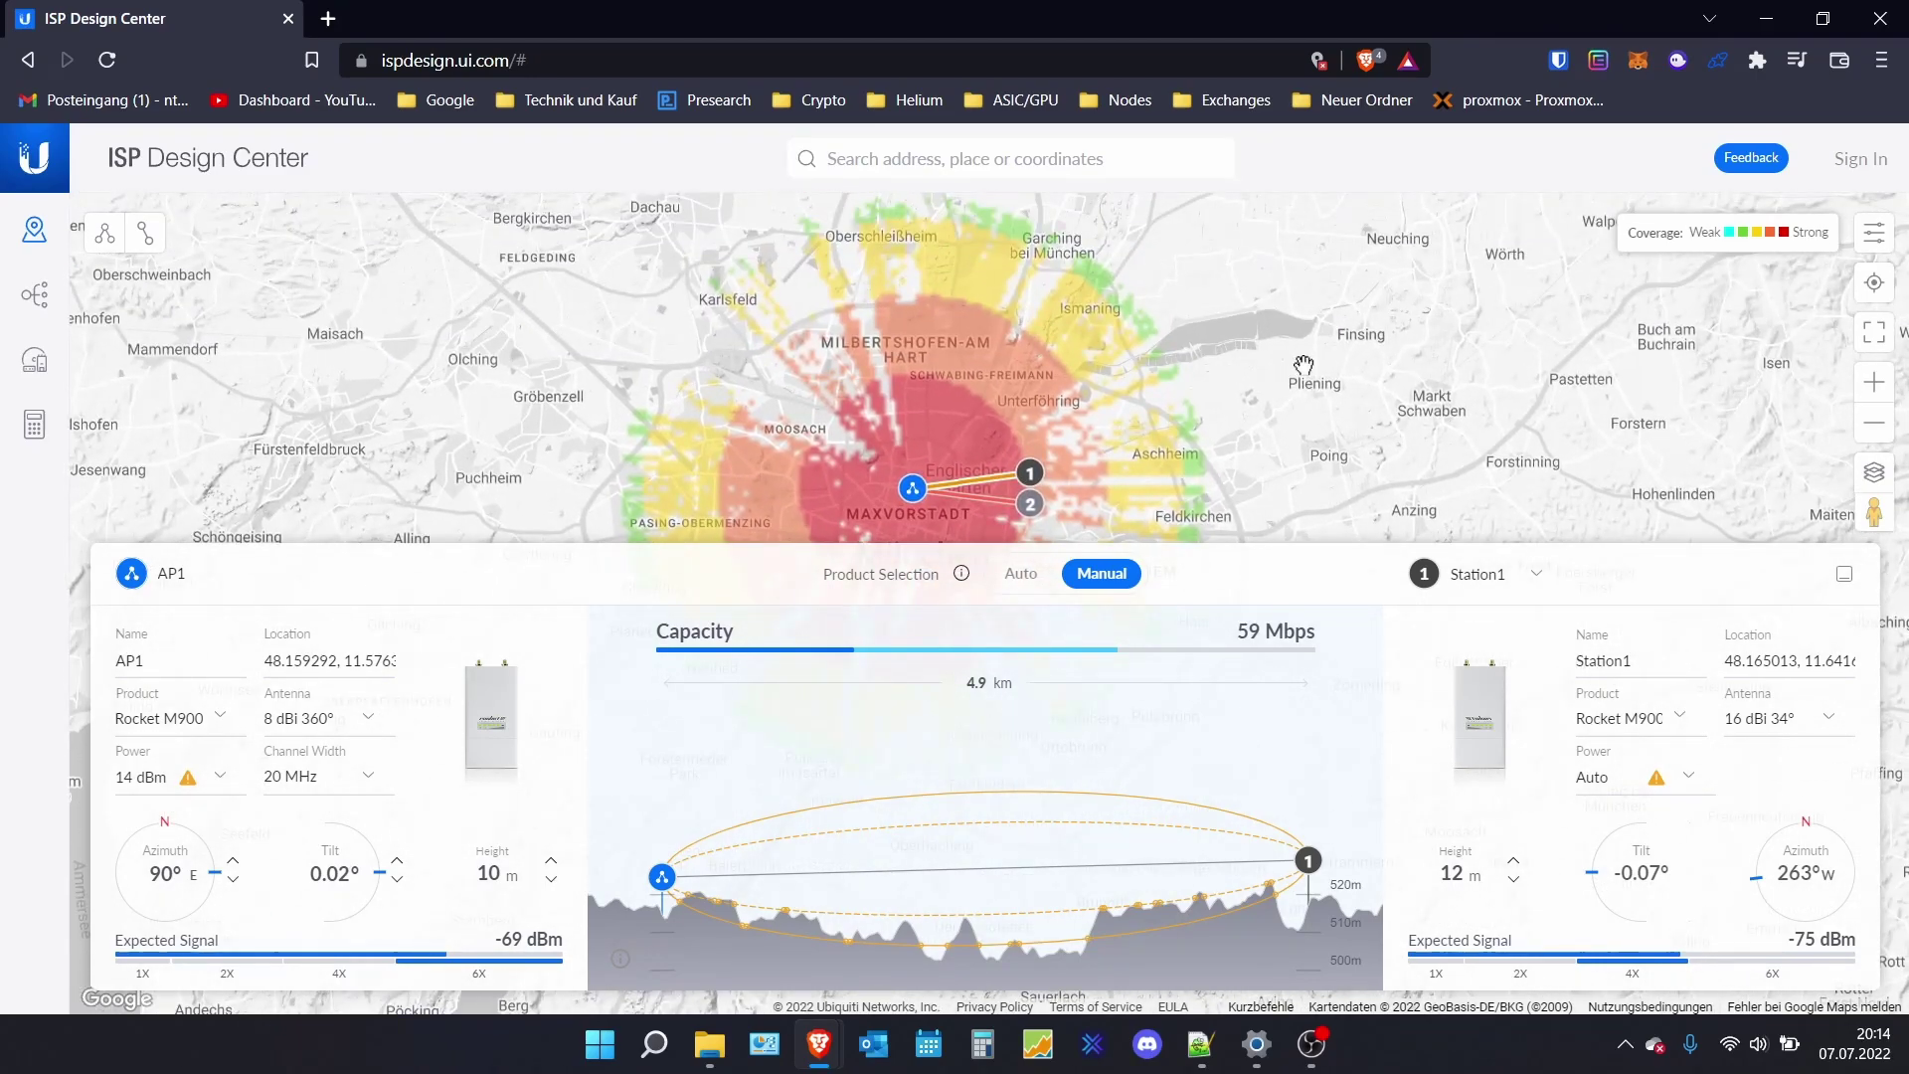